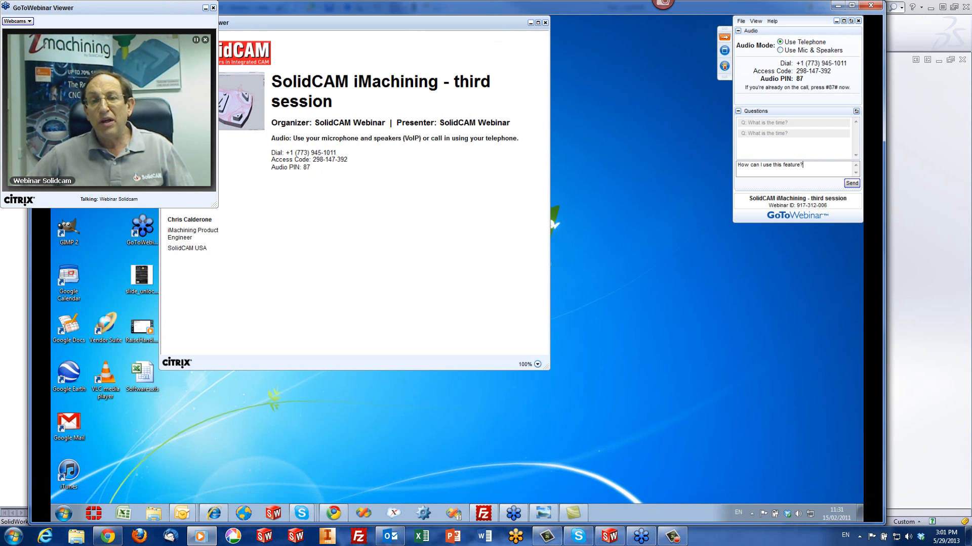
left_click(853, 183)
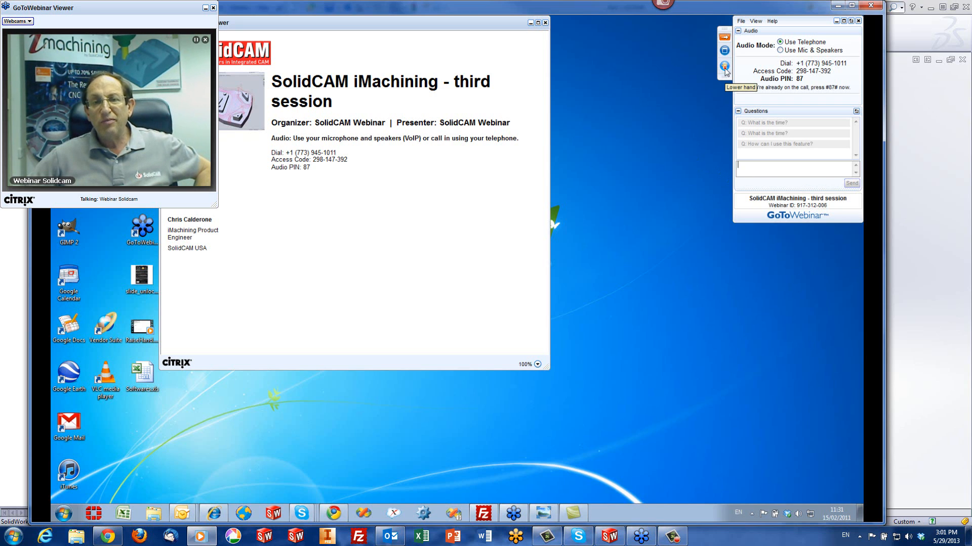
mouse_move(515, 345)
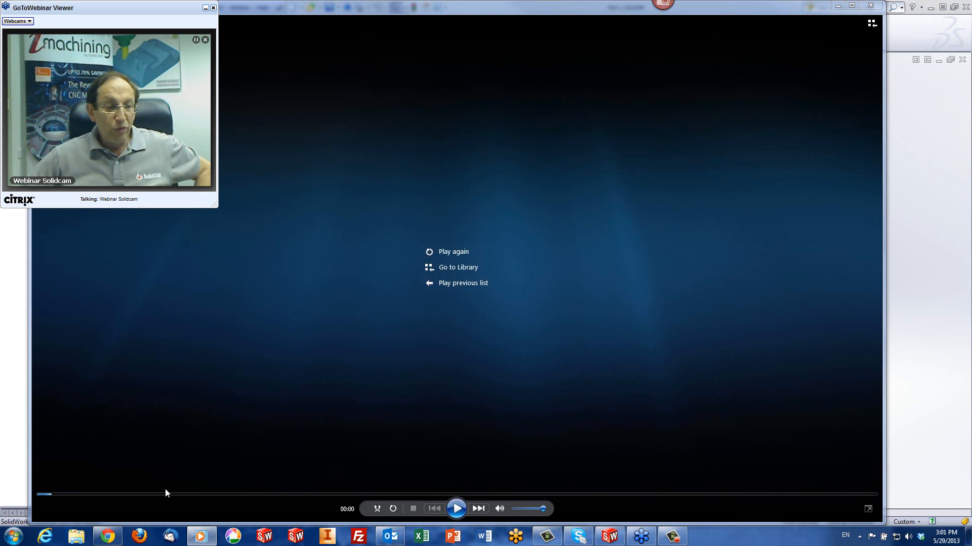
left_click(456, 508)
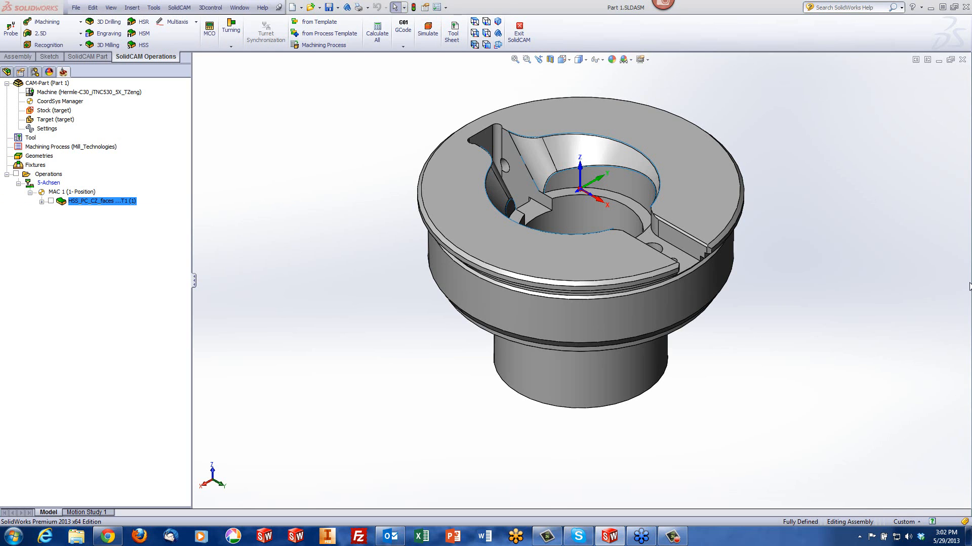
- Open the HSS_PC_CZ_faces operation and show its drive surface faces on the model
middle_click_drag(810, 203, 800, 172)
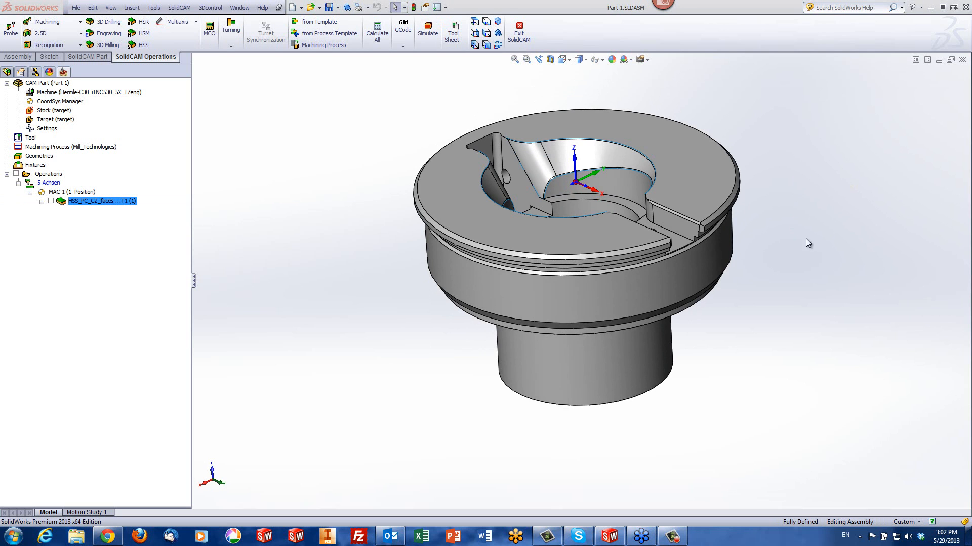
middle_click_drag(790, 220, 590, 167)
left_click(581, 153)
left_click(549, 162)
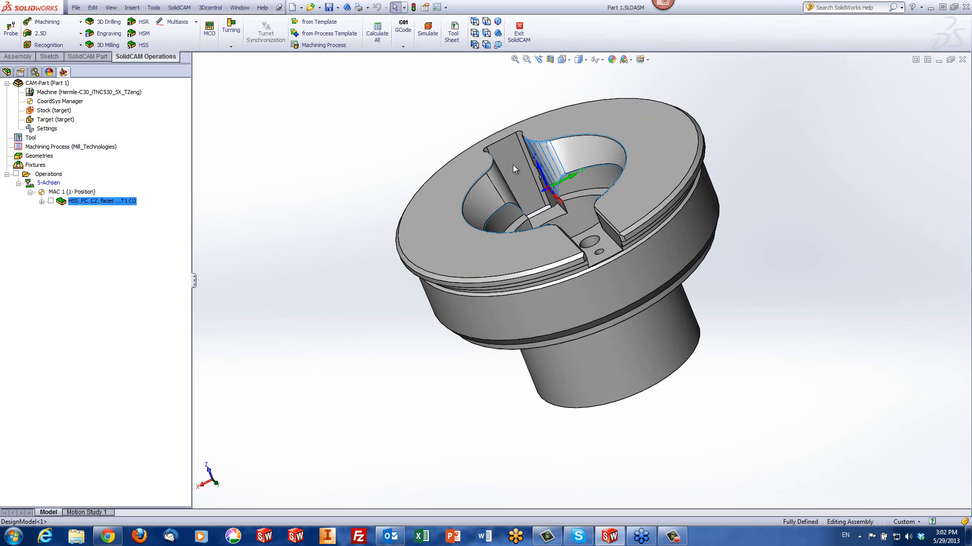
middle_click_drag(471, 172, 408, 150)
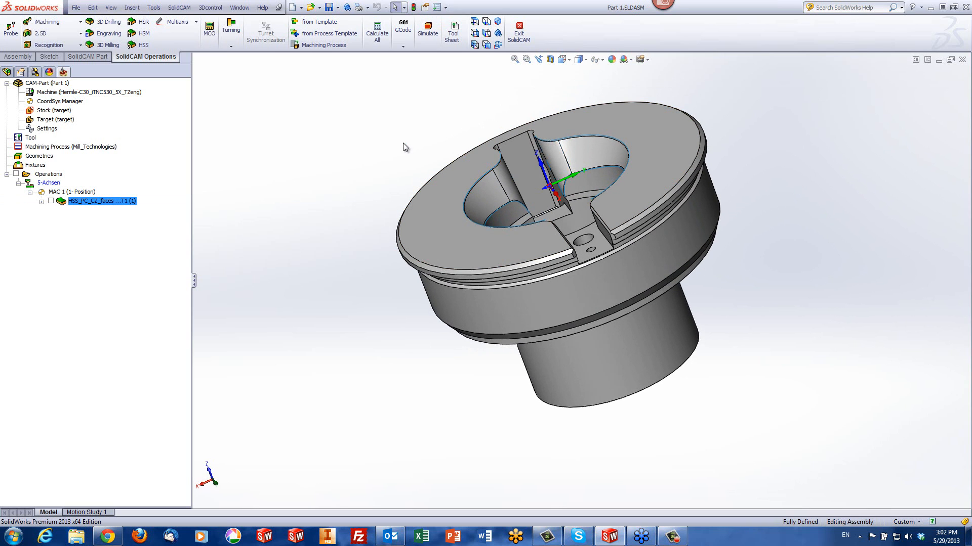
double_click(91, 201)
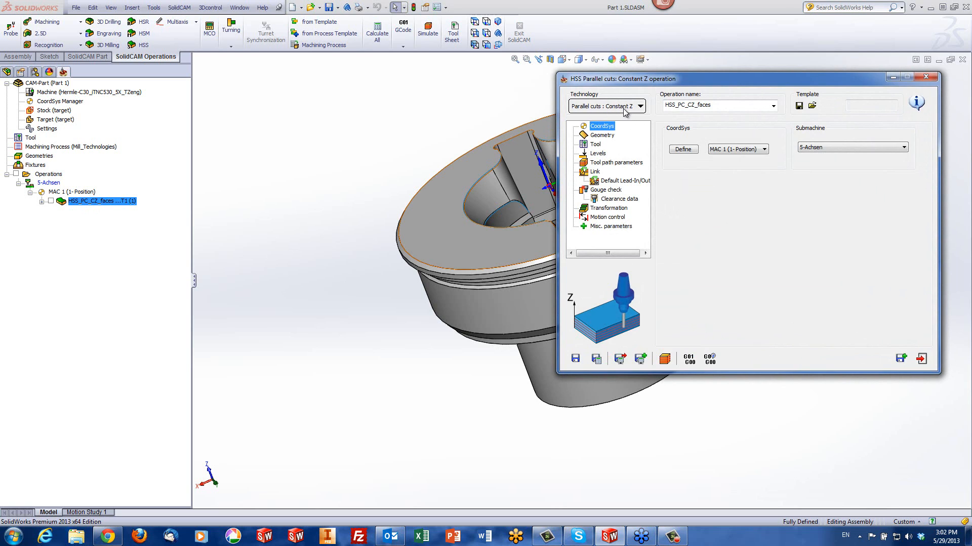
left_click(603, 137)
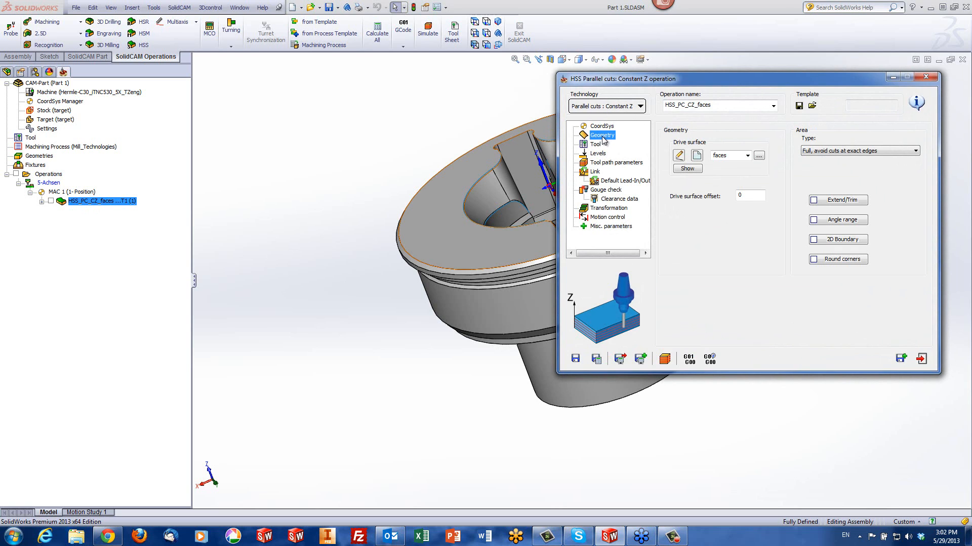
left_click(702, 175)
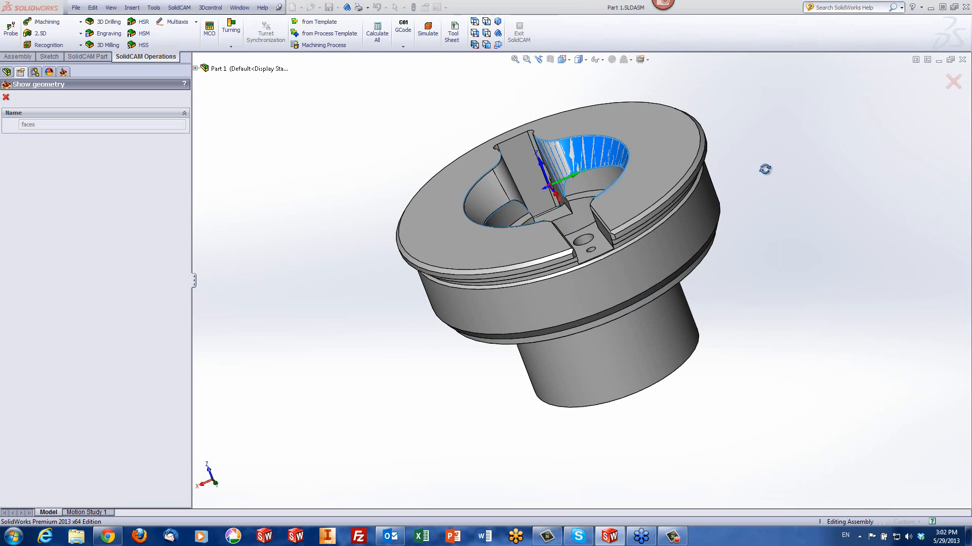
middle_click_drag(765, 170, 537, 174)
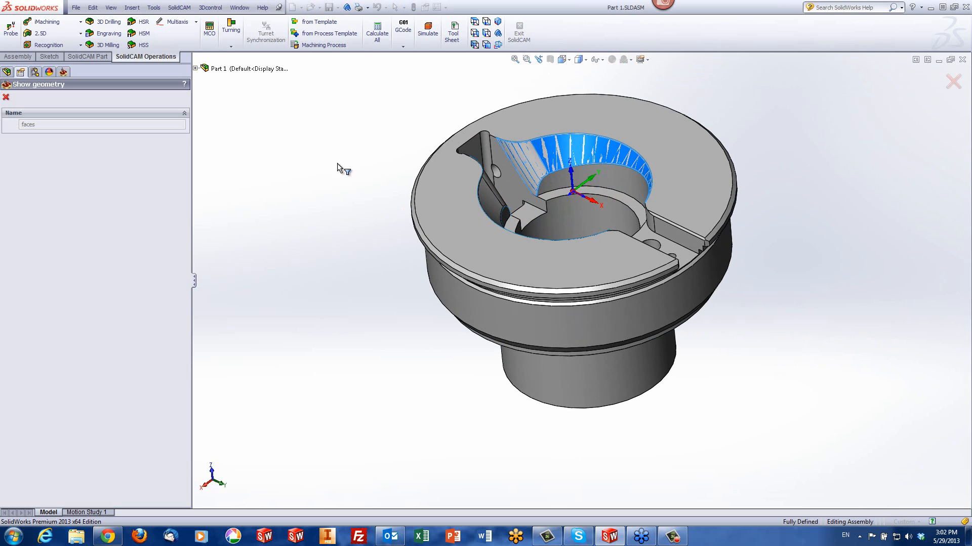
left_click(6, 98)
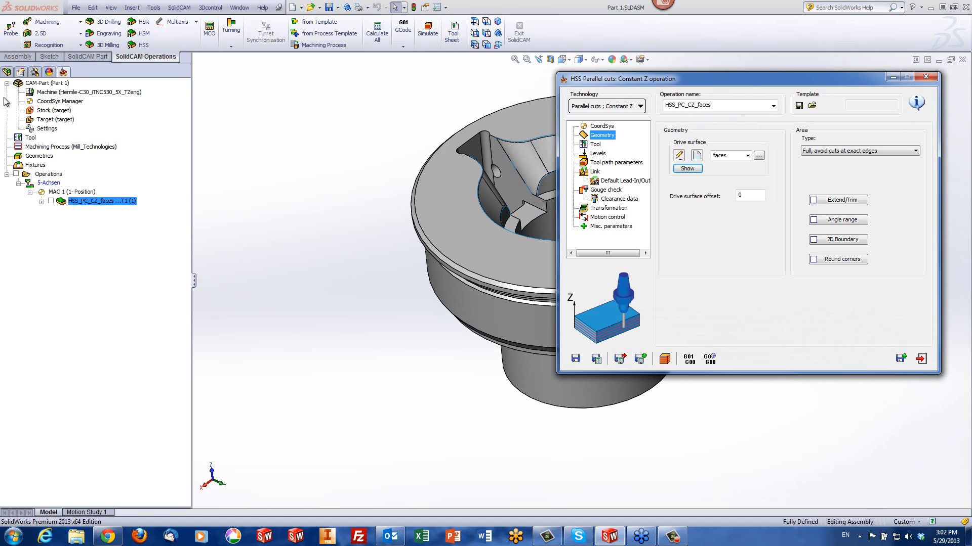
- Review the operation's tool and tool path parameters and run its Host CAD simulation at a slightly reduced speed
left_click(594, 145)
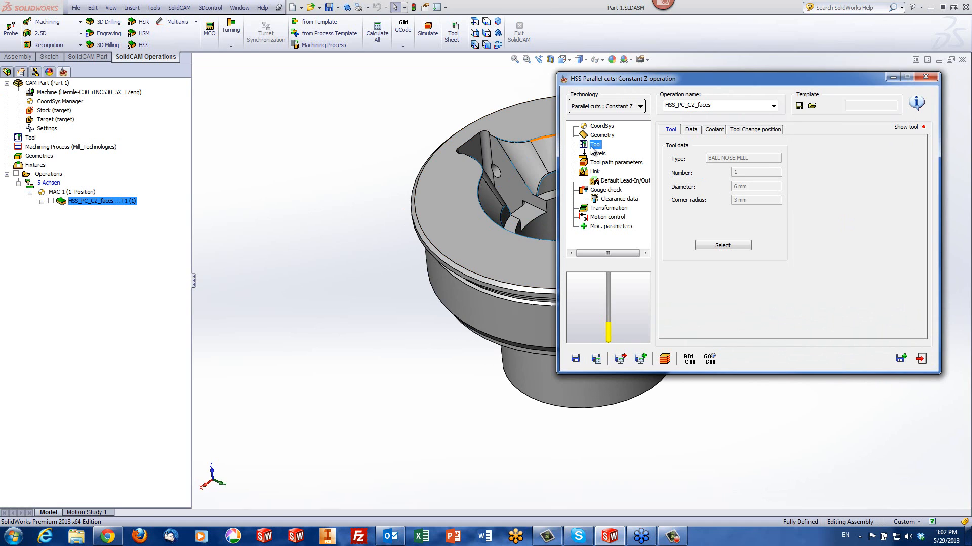
left_click(614, 164)
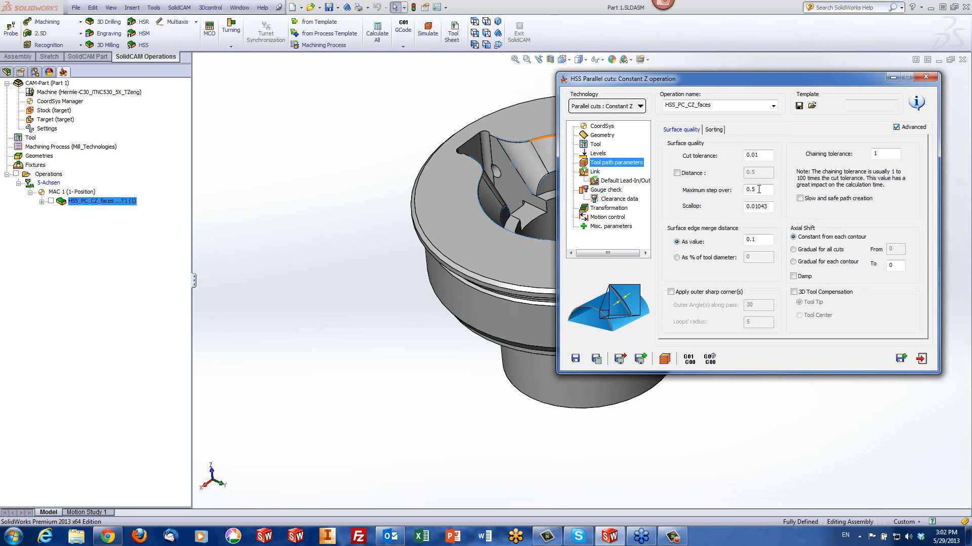
left_click(665, 360)
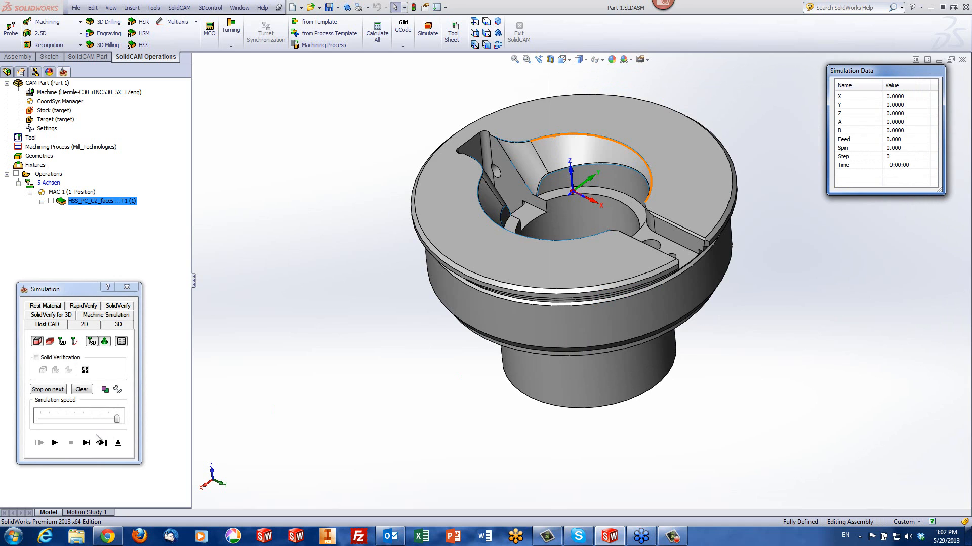
left_click_drag(114, 424, 106, 424)
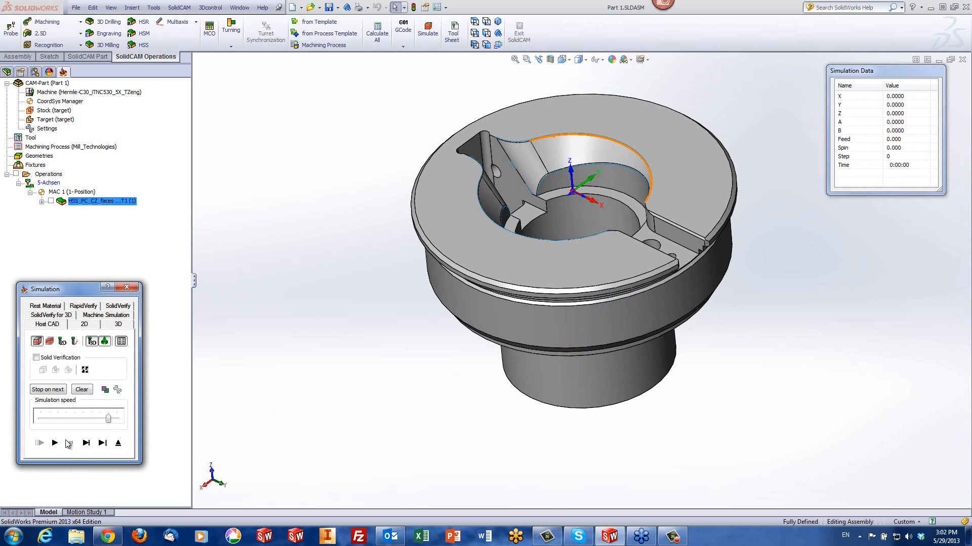
left_click(54, 443)
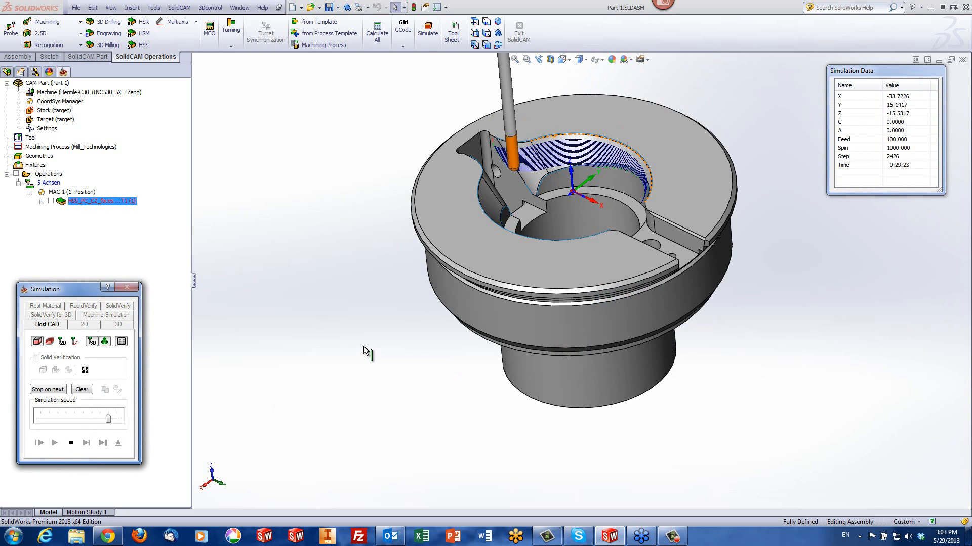
middle_click_drag(372, 352, 550, 240)
scroll(557, 227, "down", 5)
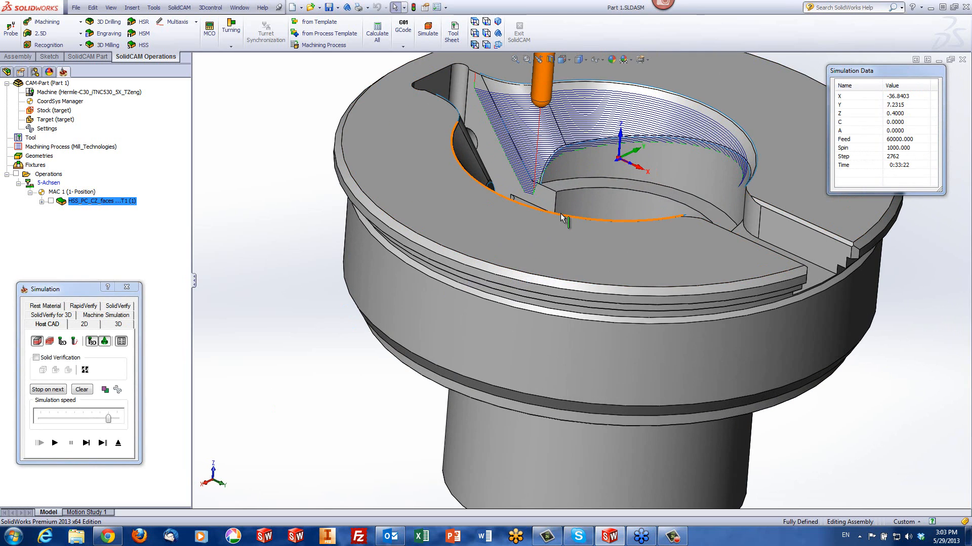
scroll(559, 218, "up", 3)
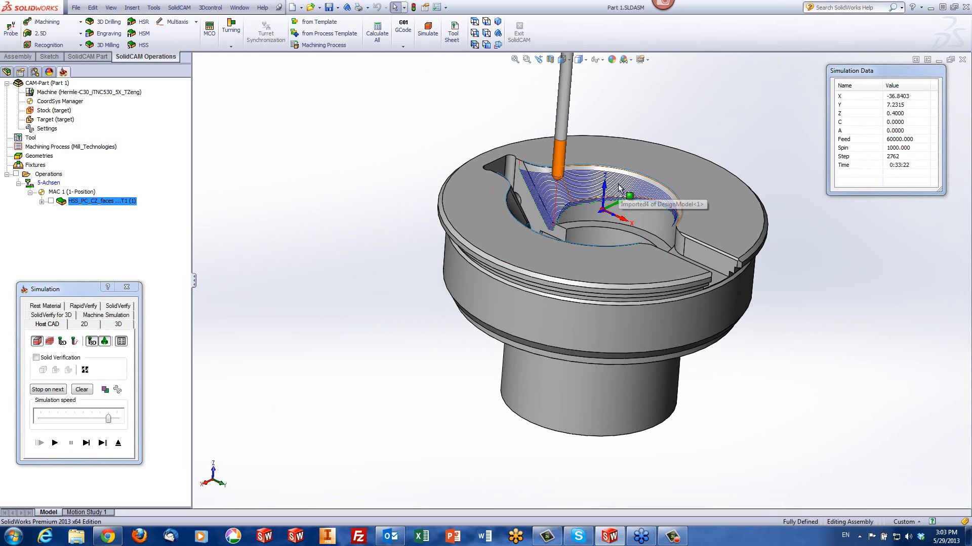
middle_click_drag(617, 183, 609, 180)
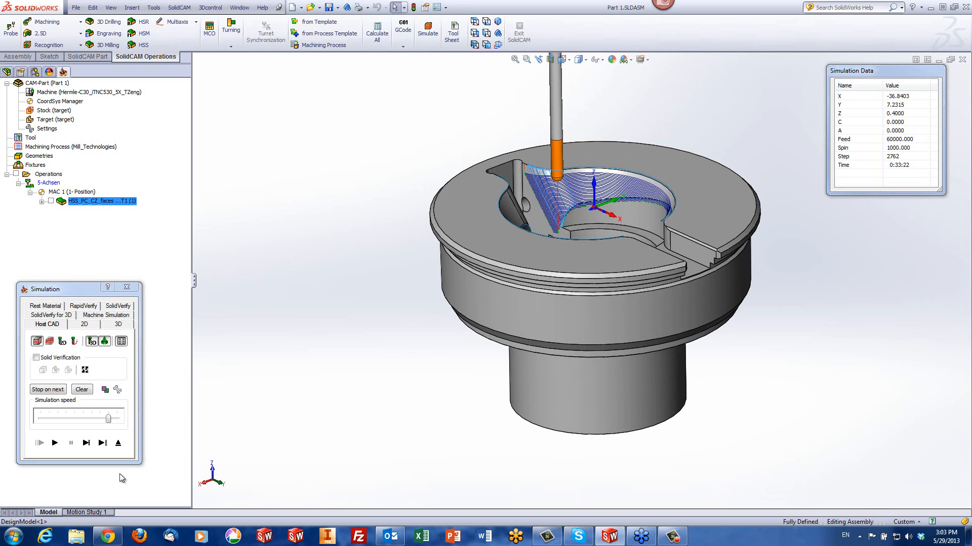
left_click(117, 443)
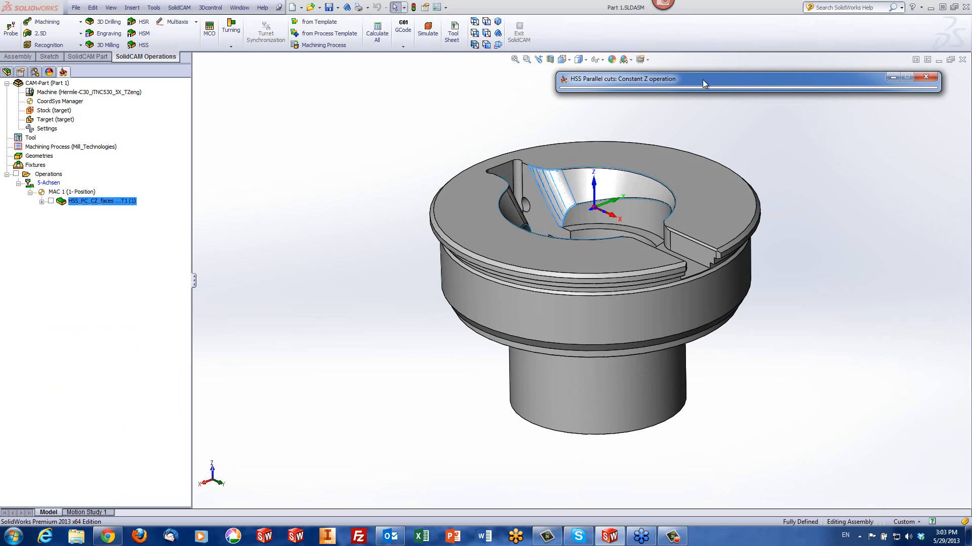
- Add the conical wall and its adjoining blend face on the opposite side of the slot to the operation's drive surface
middle_click_drag(688, 179, 559, 175)
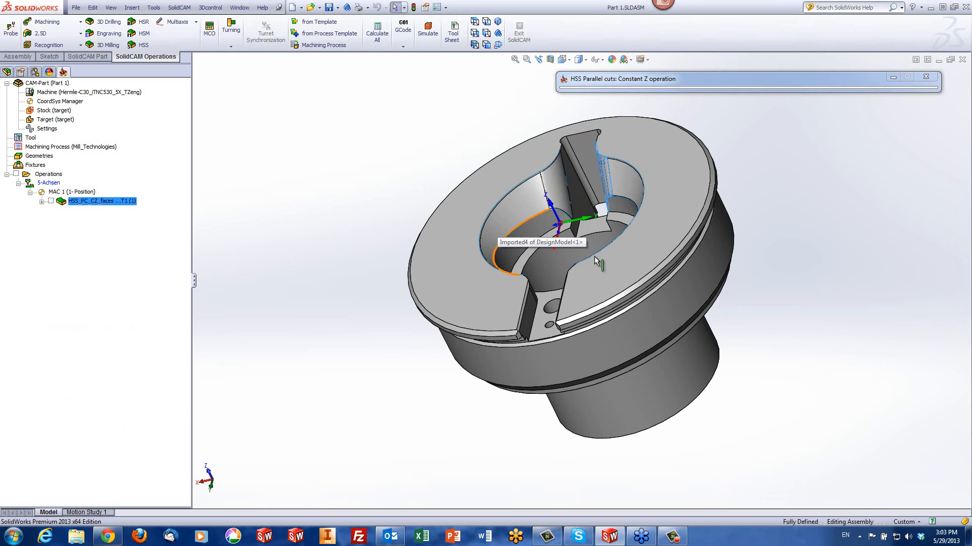
scroll(684, 179, "up", 1)
left_click(759, 83)
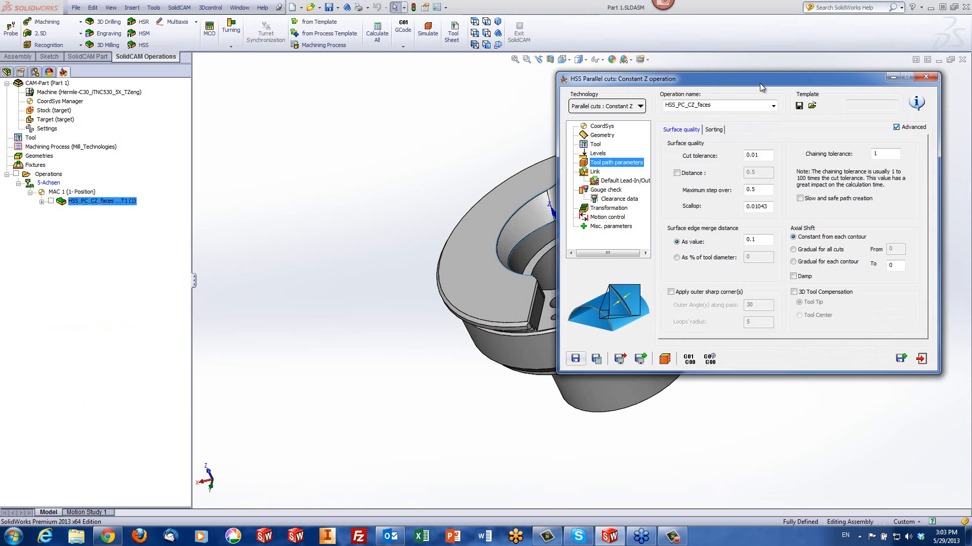
left_click(601, 135)
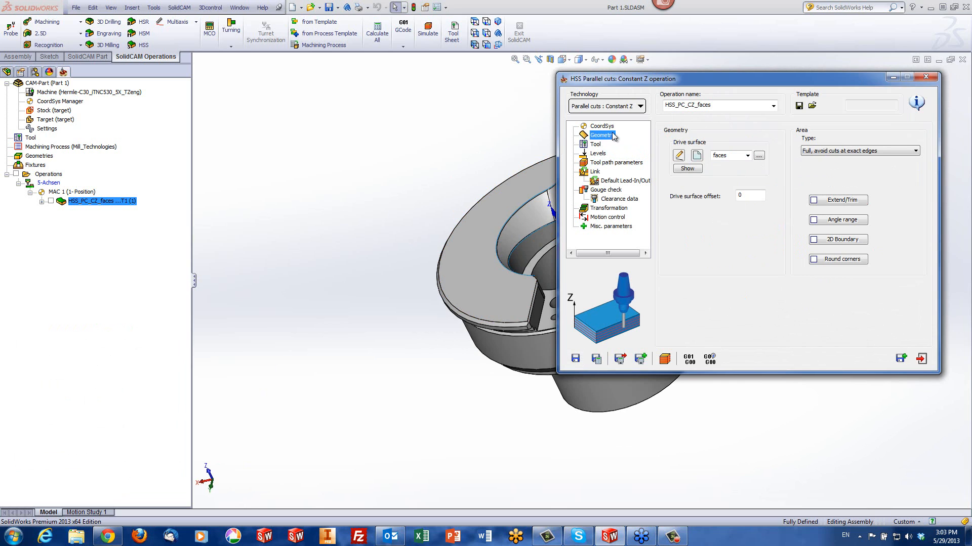
left_click(680, 156)
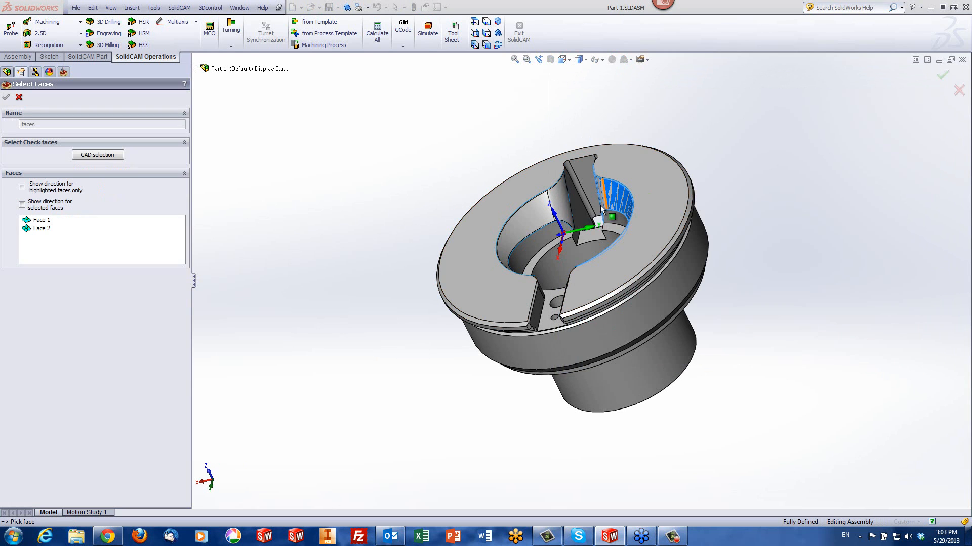
left_click(517, 225)
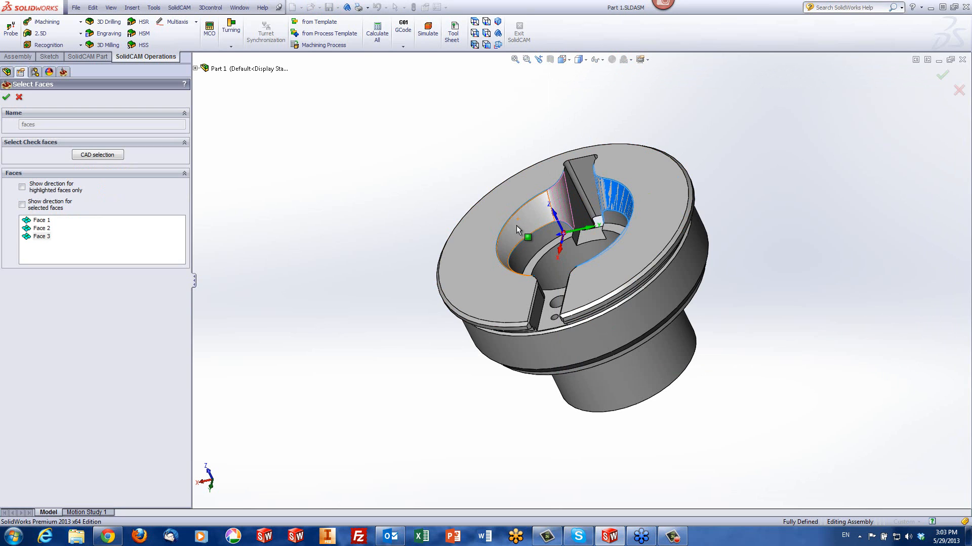
left_click(490, 225)
middle_click_drag(381, 182, 348, 186)
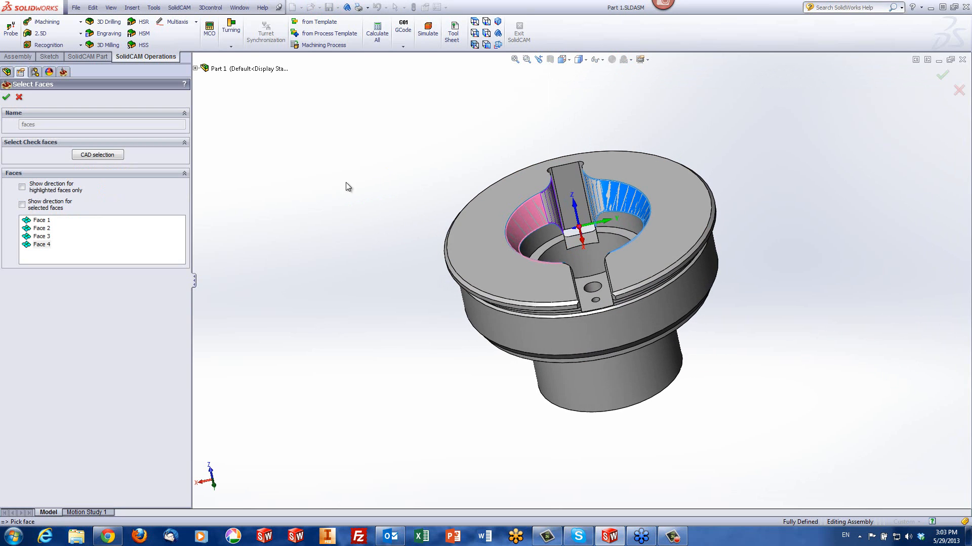
left_click(6, 98)
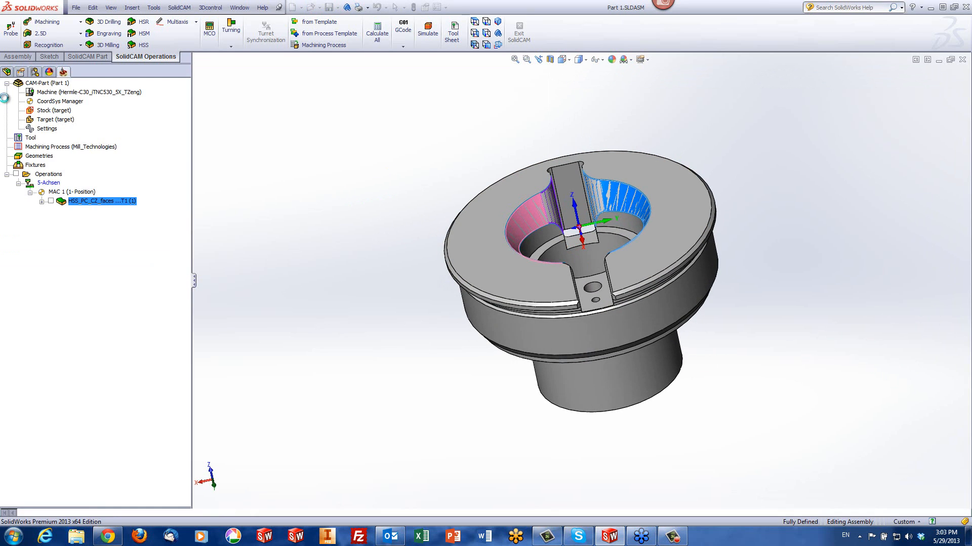
- Simulate the toolpath with the extended drive surface and inspect the link moves across the slot up close
left_click(664, 365)
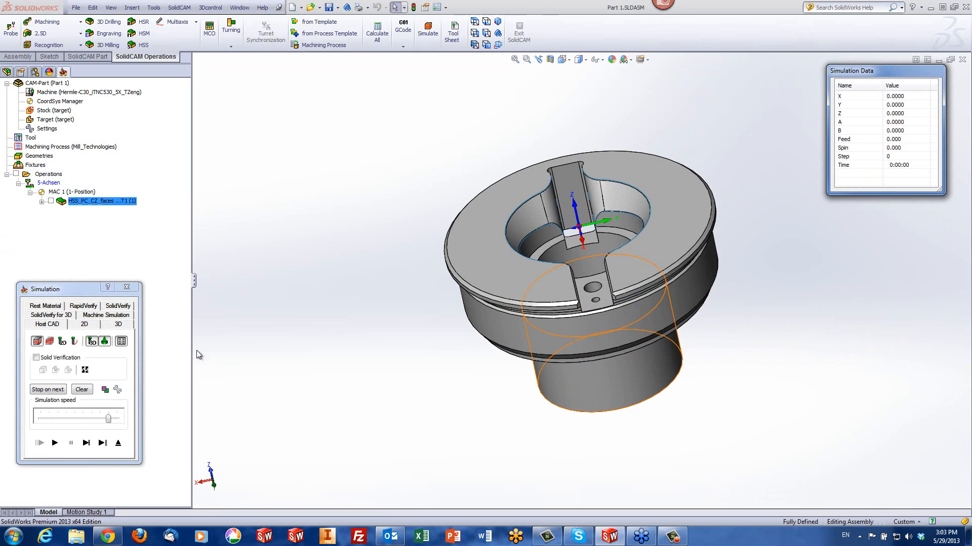
left_click(62, 443)
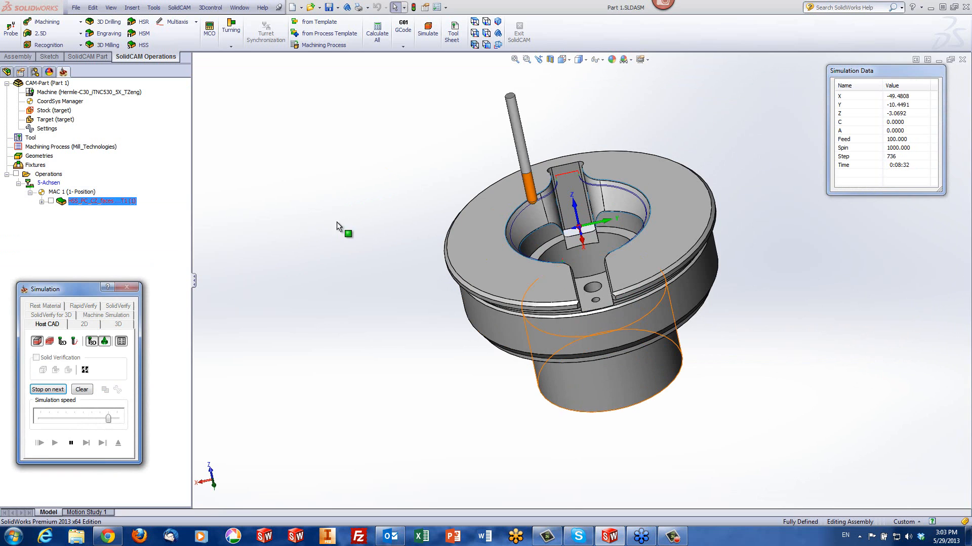
middle_click_drag(410, 213, 446, 204)
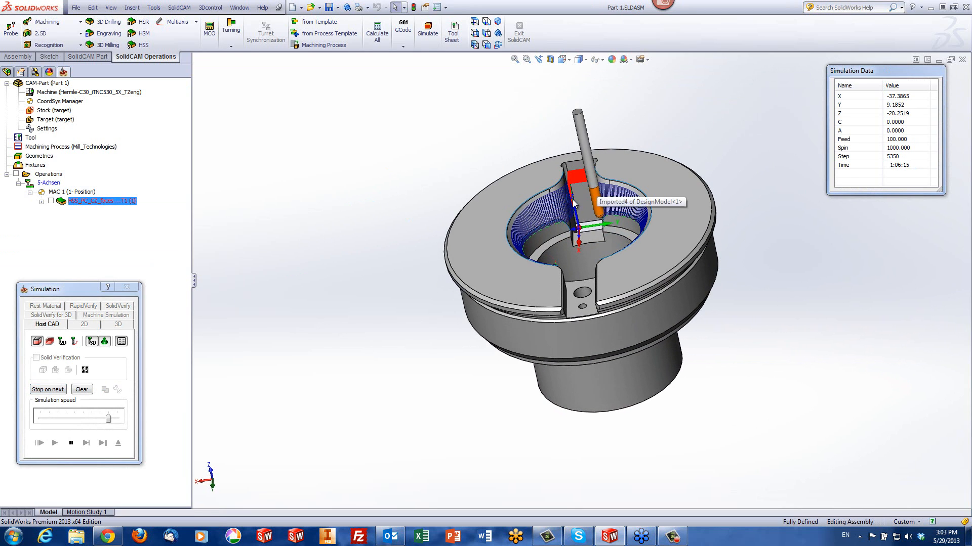
scroll(576, 201, "down", 4)
middle_click_drag(607, 215, 690, 193)
scroll(640, 217, "down", 1)
scroll(639, 217, "down", 3)
middle_click(639, 217)
scroll(618, 186, "up", 5)
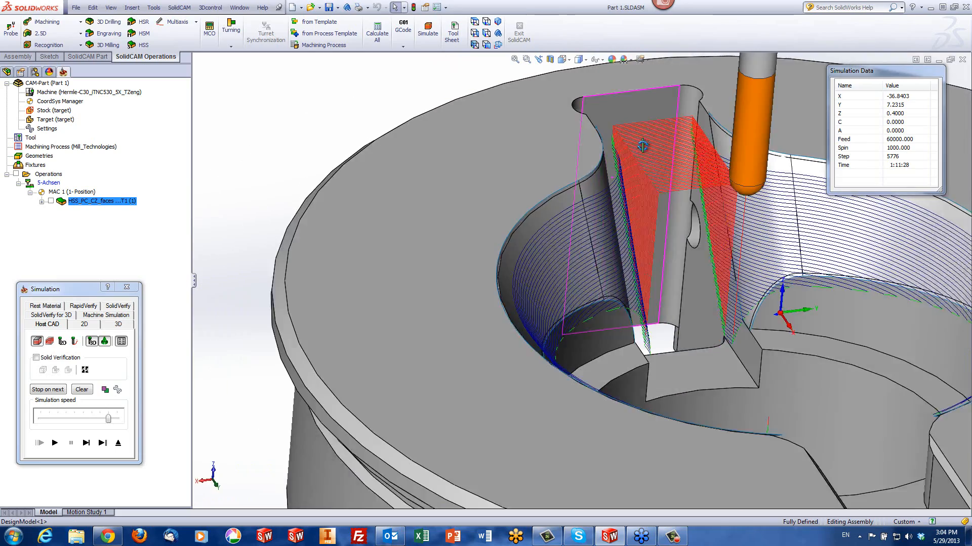
left_click(114, 448)
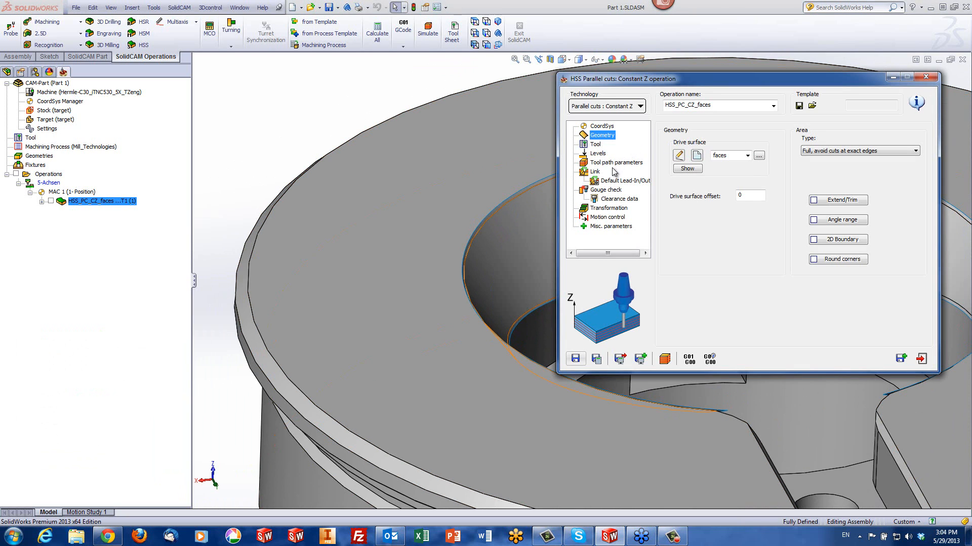
- Review the operation's link settings for gaps along the cut and between slices, and examine the slot between the pocket walls
left_click(595, 172)
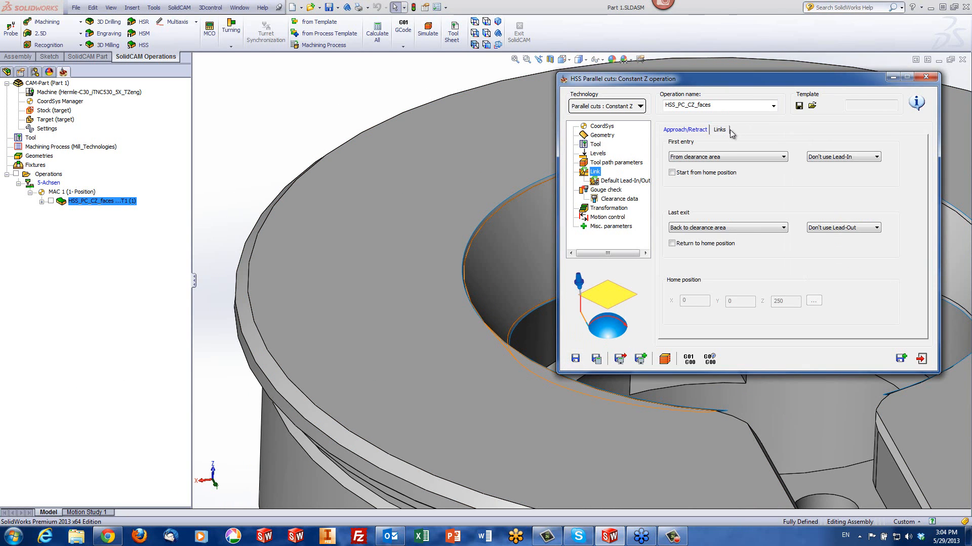
left_click(720, 130)
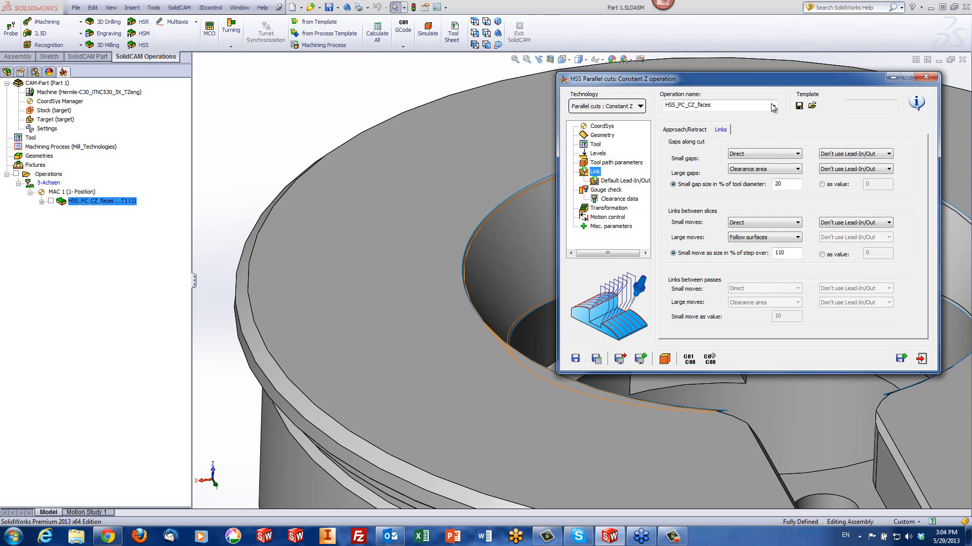
left_click_drag(784, 79, 158, 79)
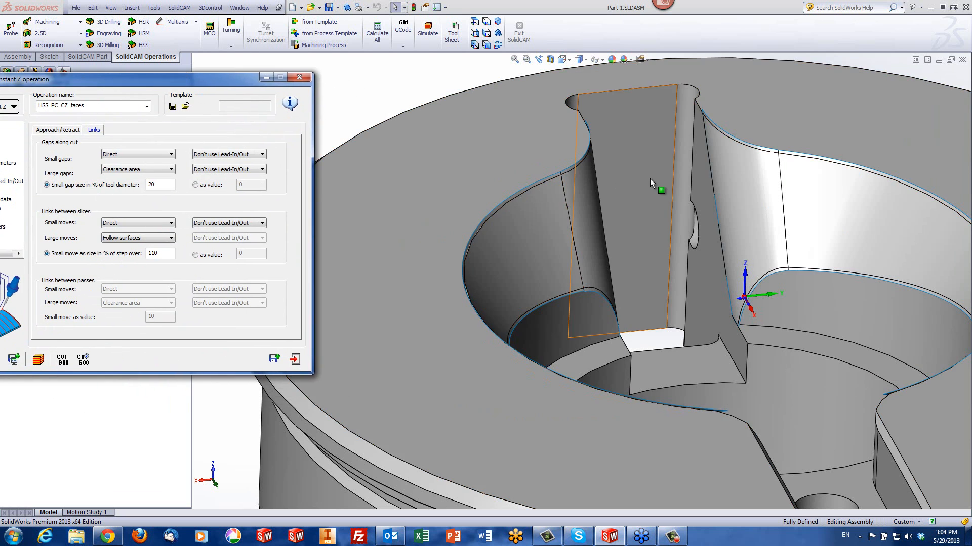
middle_click_drag(650, 183, 675, 289)
scroll(709, 218, "down", 1)
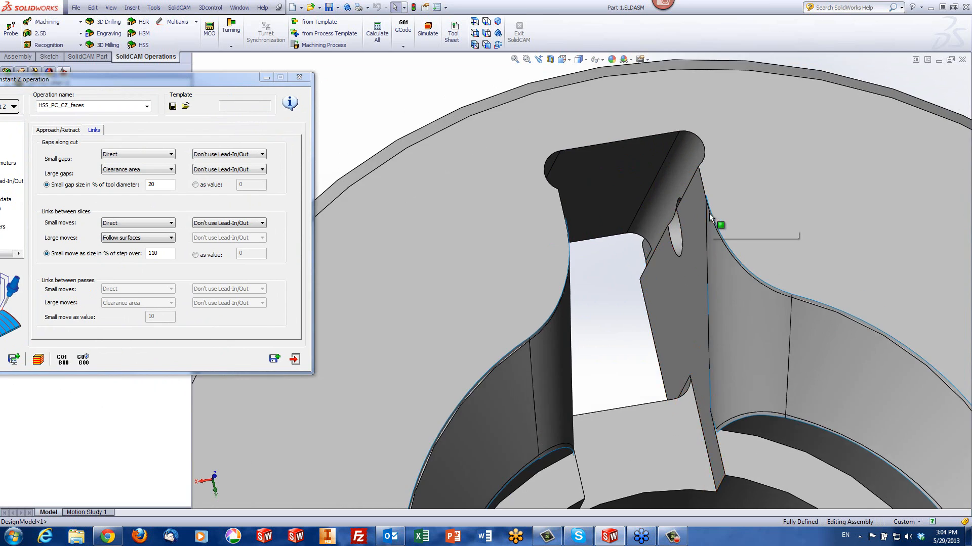
scroll(709, 218, "down", 1)
middle_click_drag(746, 296, 746, 228)
scroll(755, 277, "up", 1)
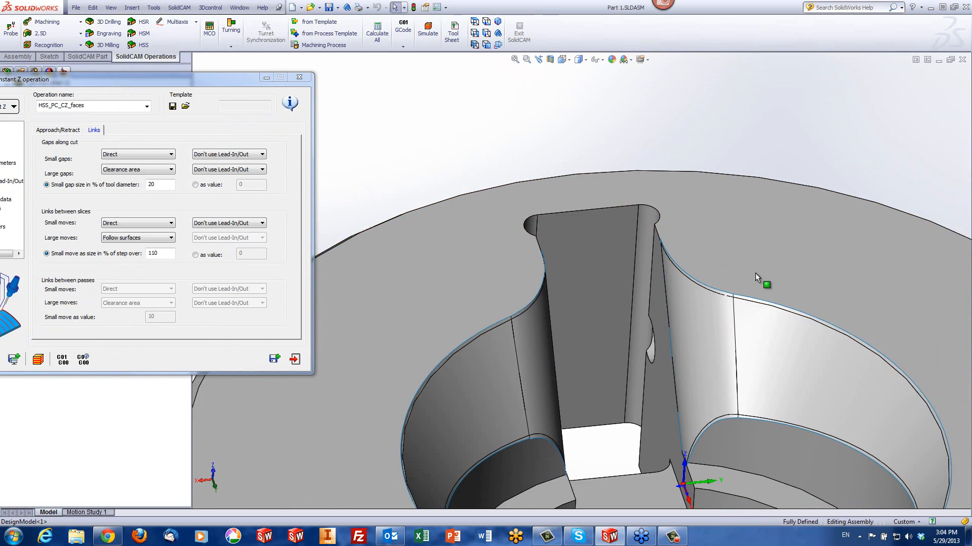
scroll(755, 277, "up", 1)
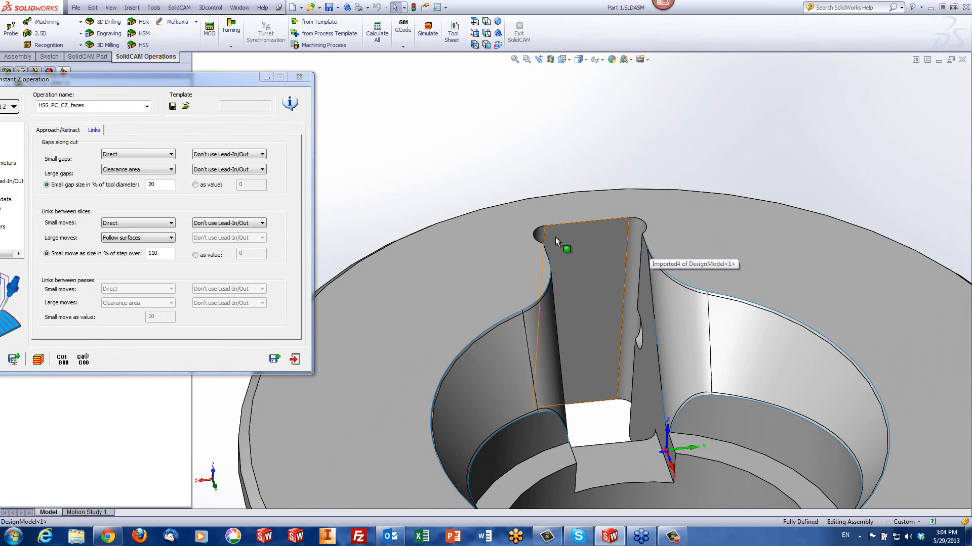
middle_click_drag(556, 272, 568, 269)
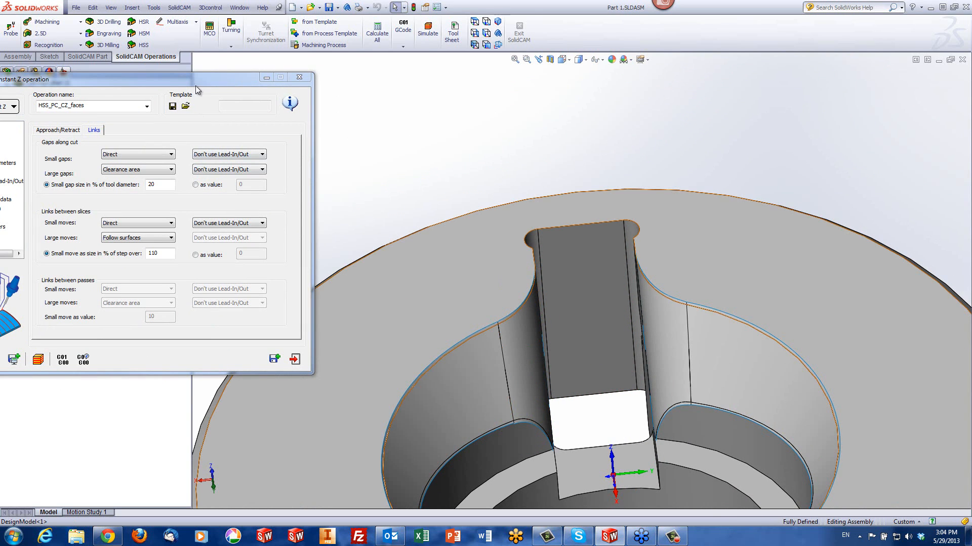
- Set the link type for large gaps along the cut to Blend spline
left_click_drag(196, 83, 638, 81)
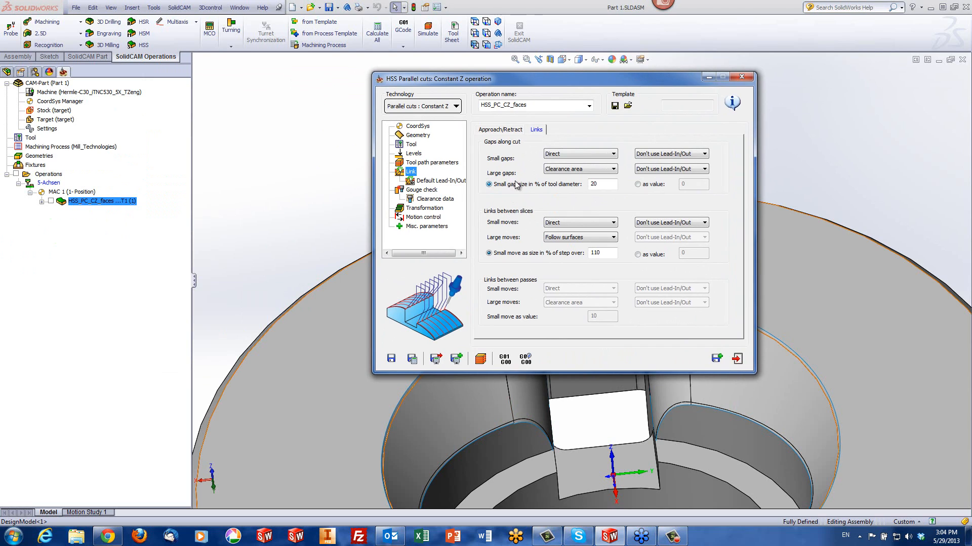
left_click(566, 169)
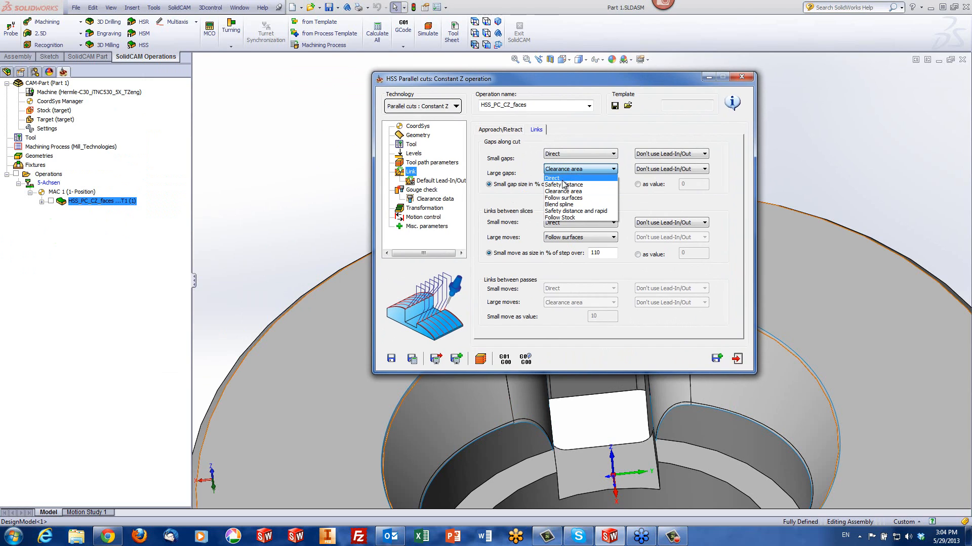
left_click(565, 206)
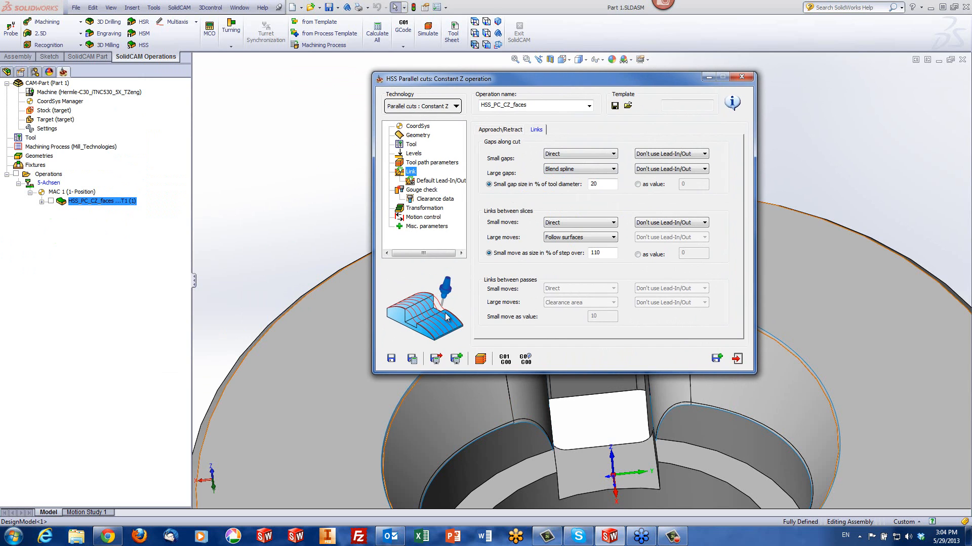
- Simulate the operation with the blend spline links, inspect the moves across the slot from several angles, and exit the simulation
left_click(480, 359)
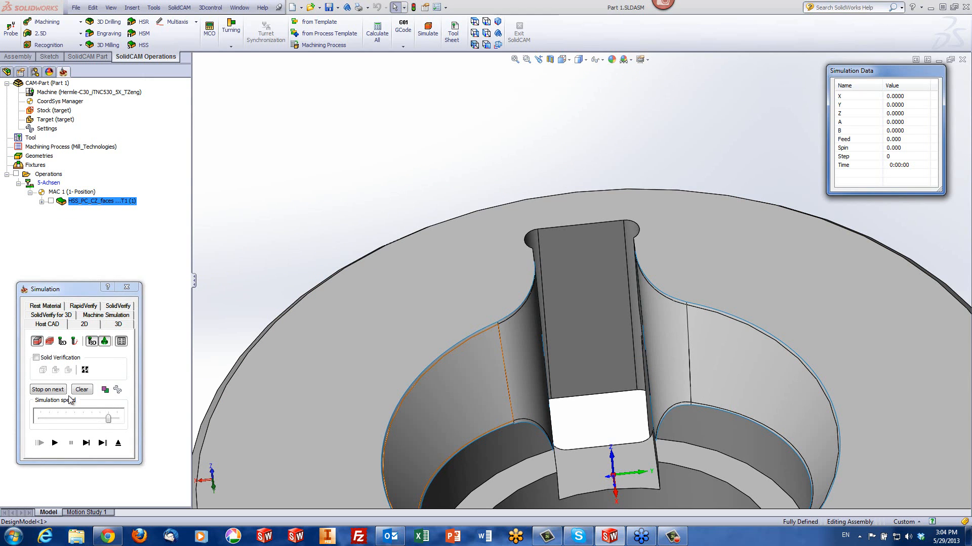
left_click(54, 444)
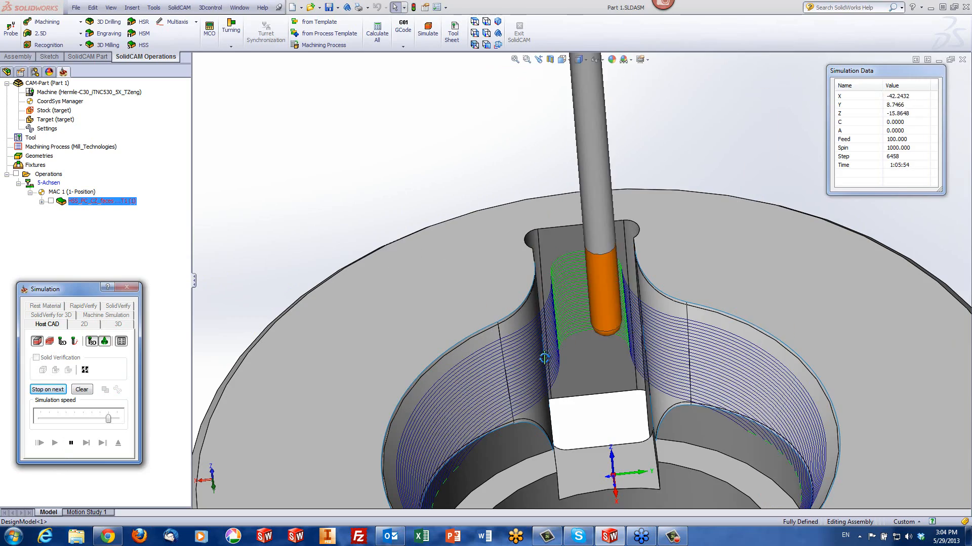
middle_click_drag(508, 361, 593, 337)
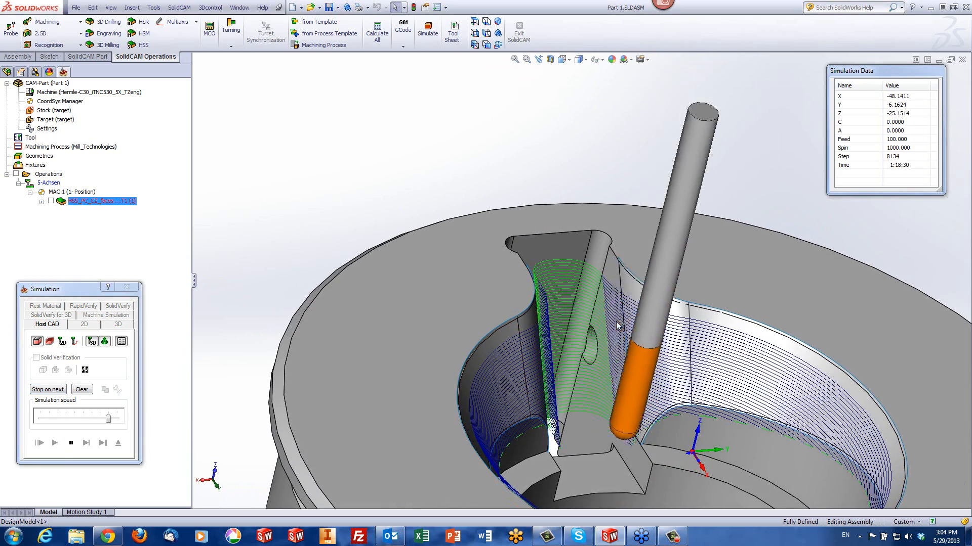
scroll(593, 336, "down", 3)
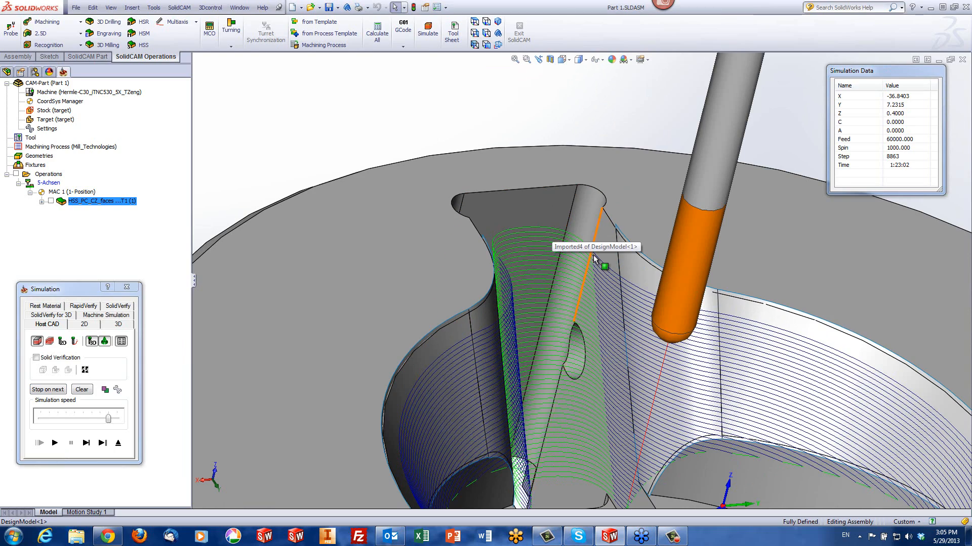
middle_click_drag(533, 262, 574, 267)
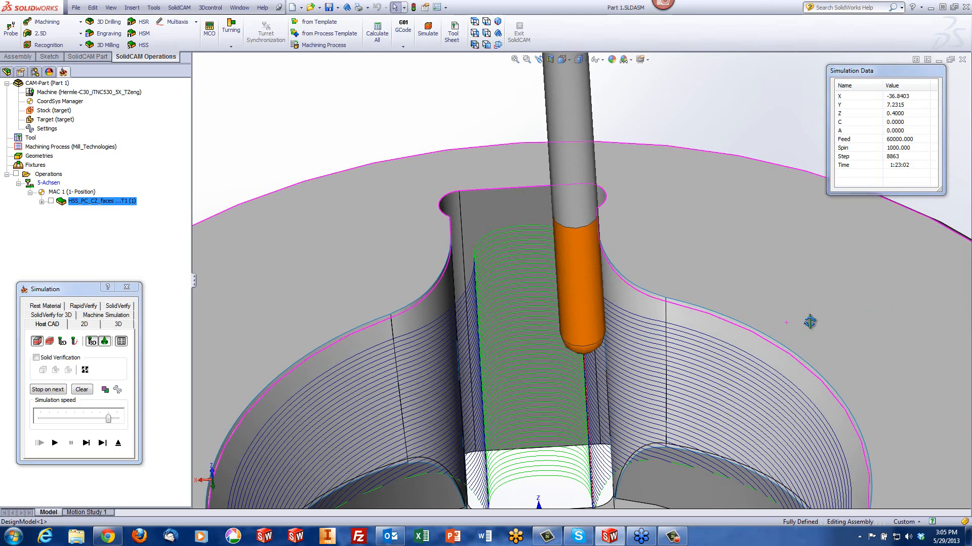
middle_click_drag(809, 321, 689, 341)
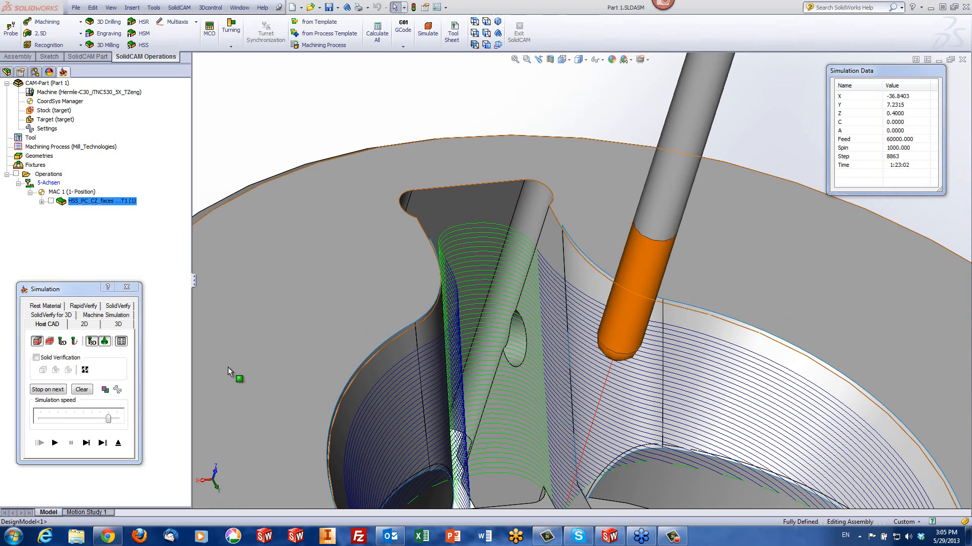
left_click(118, 443)
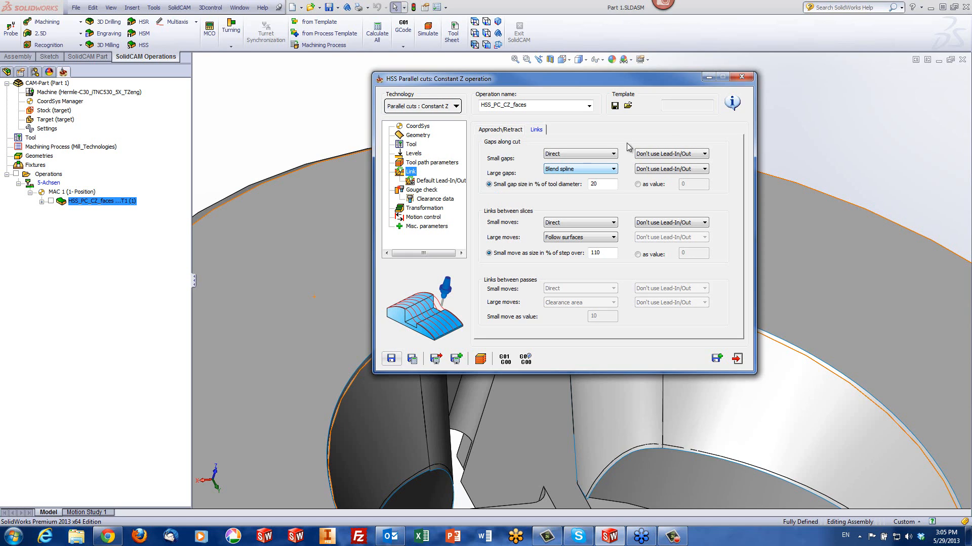
- Close the Constant Z operation and open the recent CAM-Part Part 2.prz from webinar parts\Advanced HSS
left_click(748, 76)
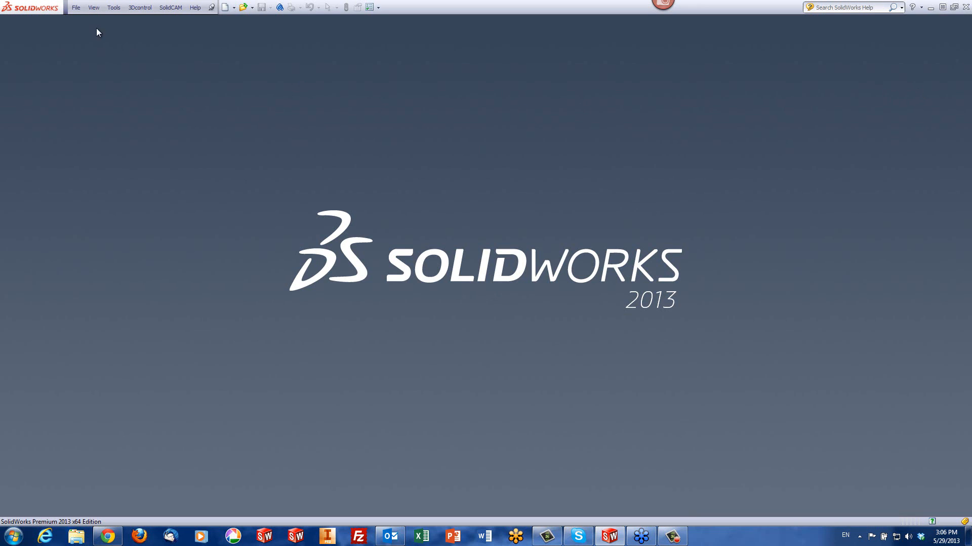
left_click(170, 8)
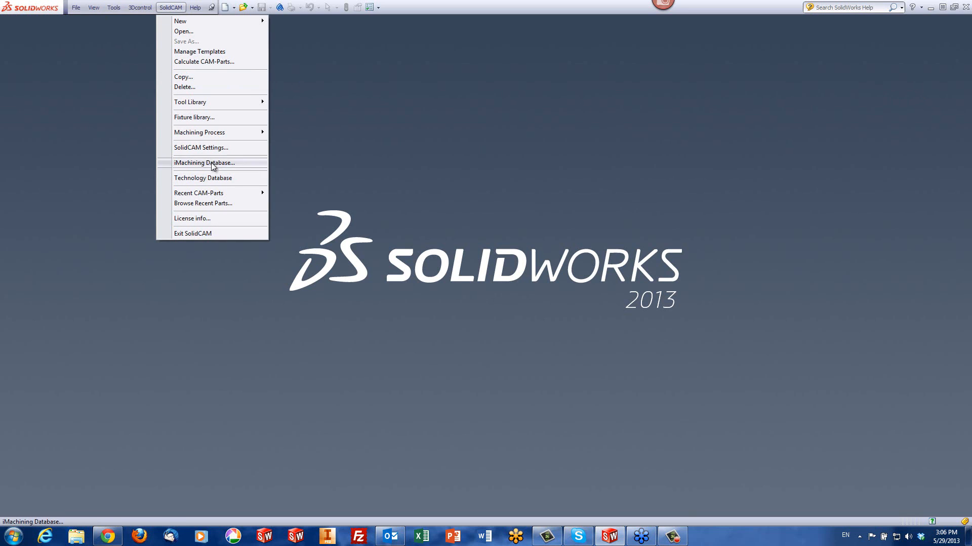
mouse_move(215, 195)
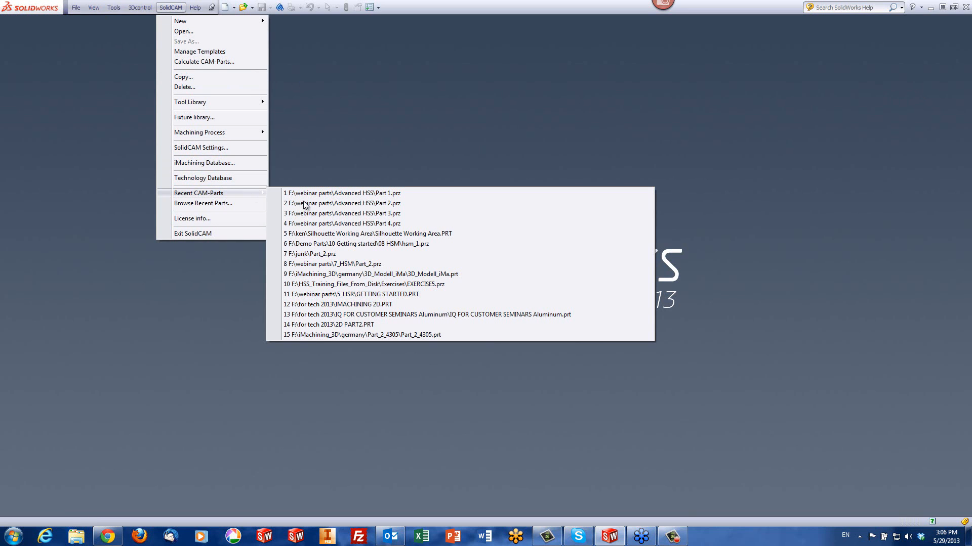
left_click(337, 204)
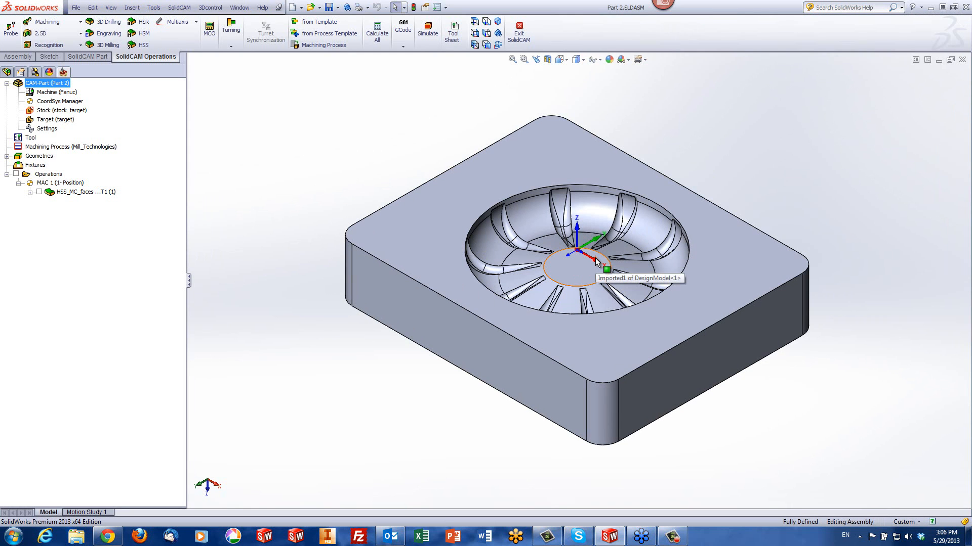
- Examine the round pocket's radial ribs from above, then one rib's curved faces up close at an angle
left_click(474, 22)
scroll(642, 300, "down", 3)
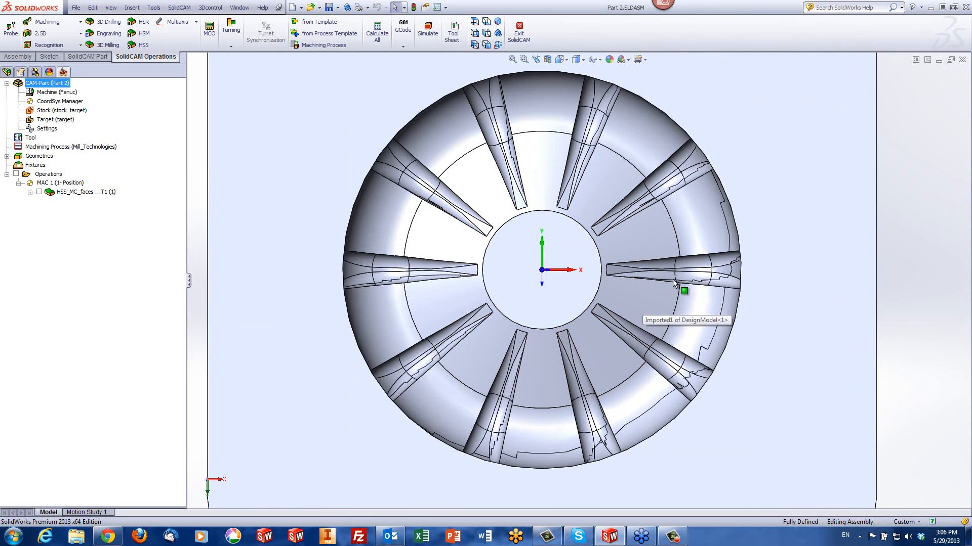
scroll(704, 310, "down", 2)
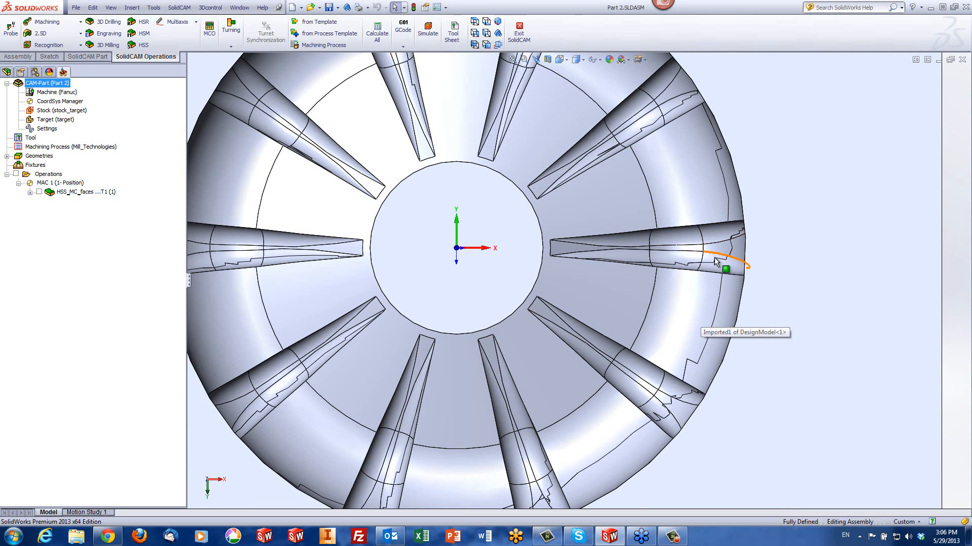
scroll(701, 263, "down", 2)
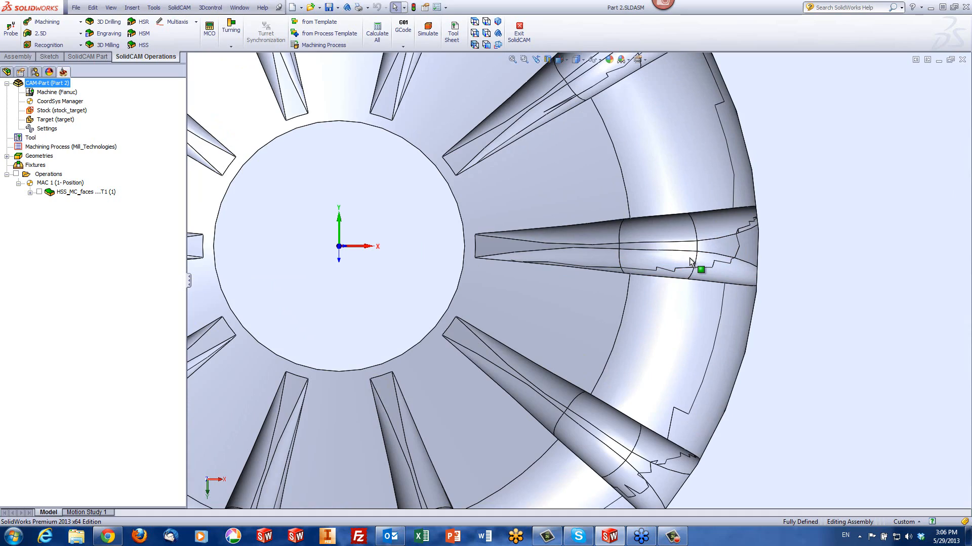
middle_click_drag(577, 300, 764, 265)
scroll(763, 262, "down", 3)
scroll(763, 262, "down", 5)
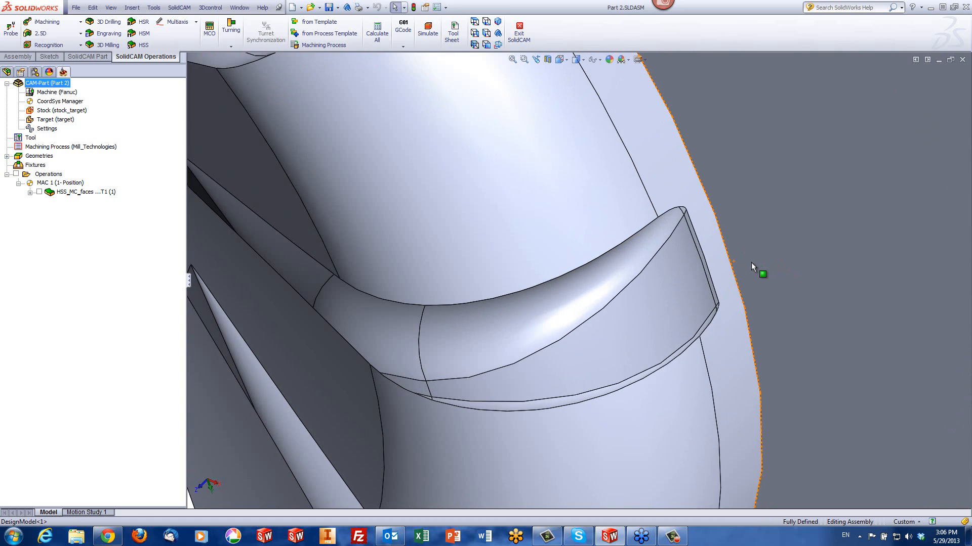
- Examine the whole ribbed pocket and the surrounding flat face at an angle, highlighting that face briefly
scroll(726, 265, "up", 6)
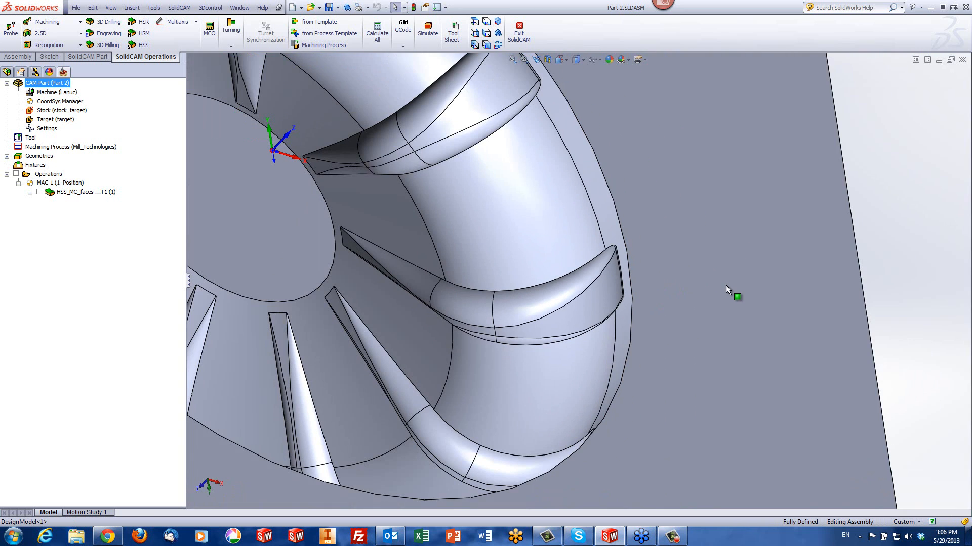
left_click(726, 285)
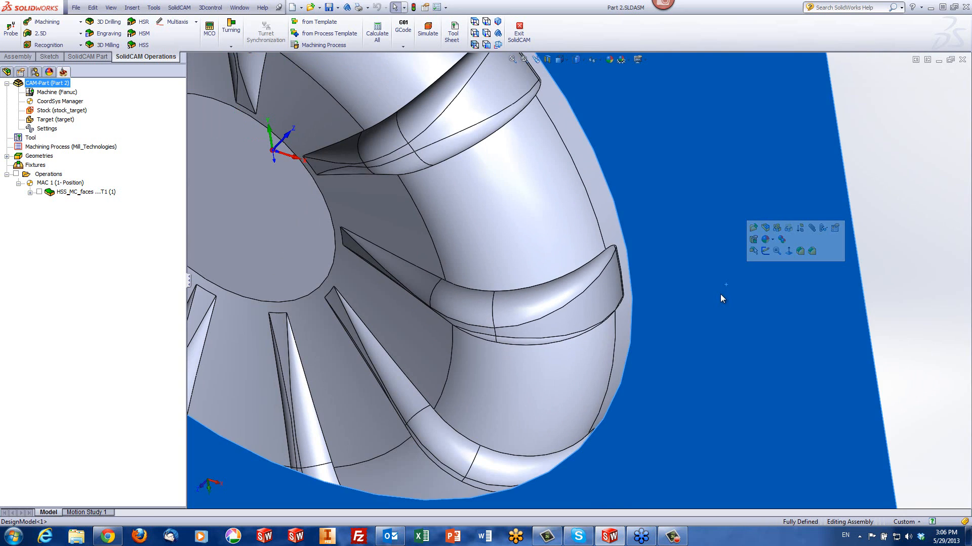
middle_click_drag(721, 293, 669, 281)
scroll(666, 293, "up", 5)
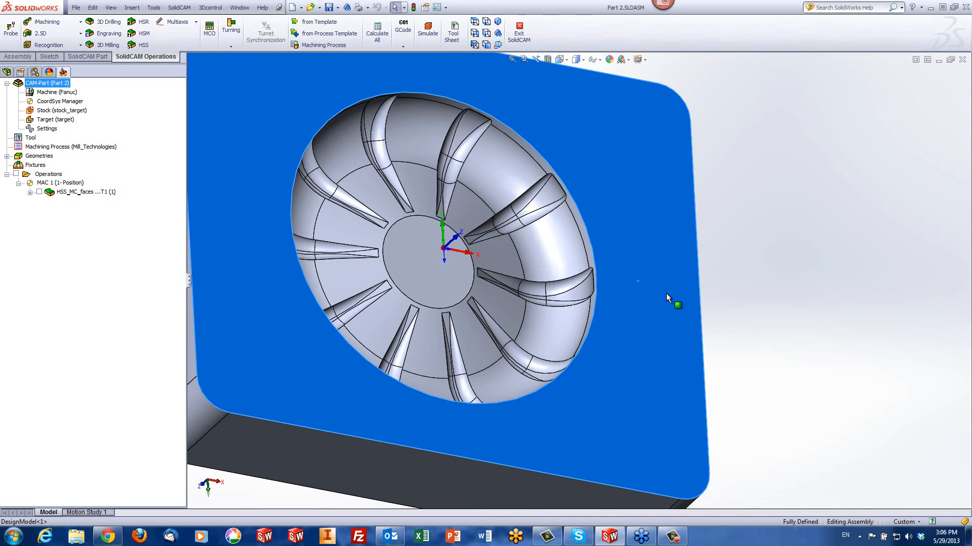
left_click(800, 283)
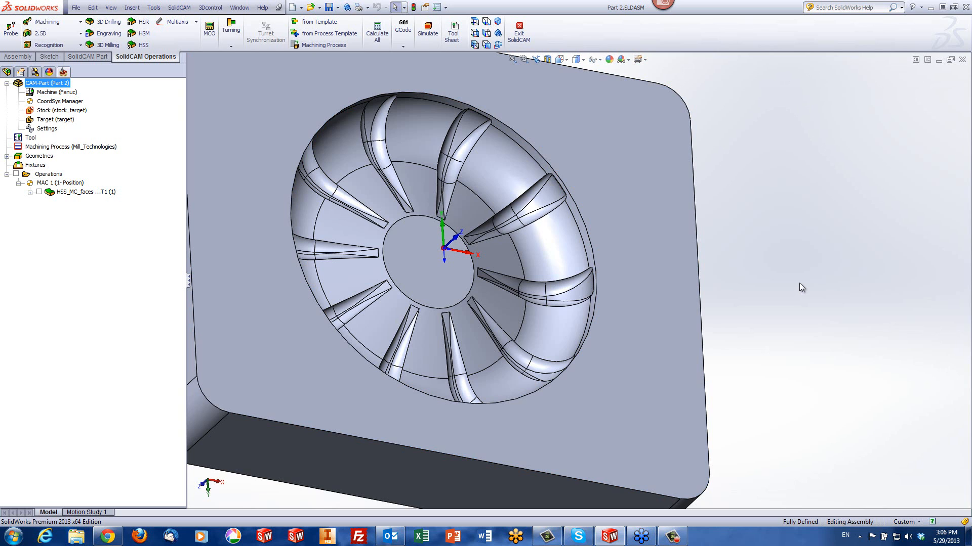
middle_click_drag(670, 319, 660, 347)
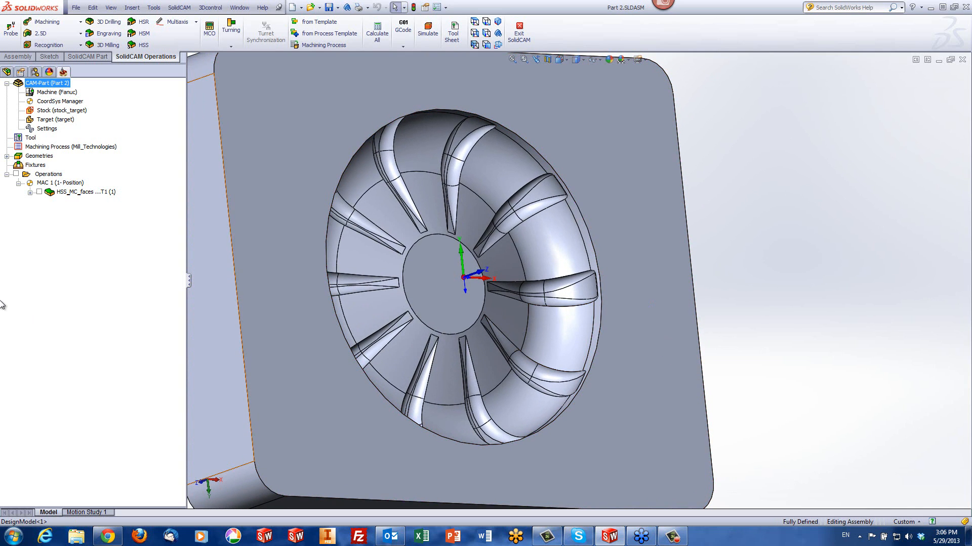
- Open the HSS_MC_faces operation and show its drive surface faces on the rib from above and close up
double_click(61, 193)
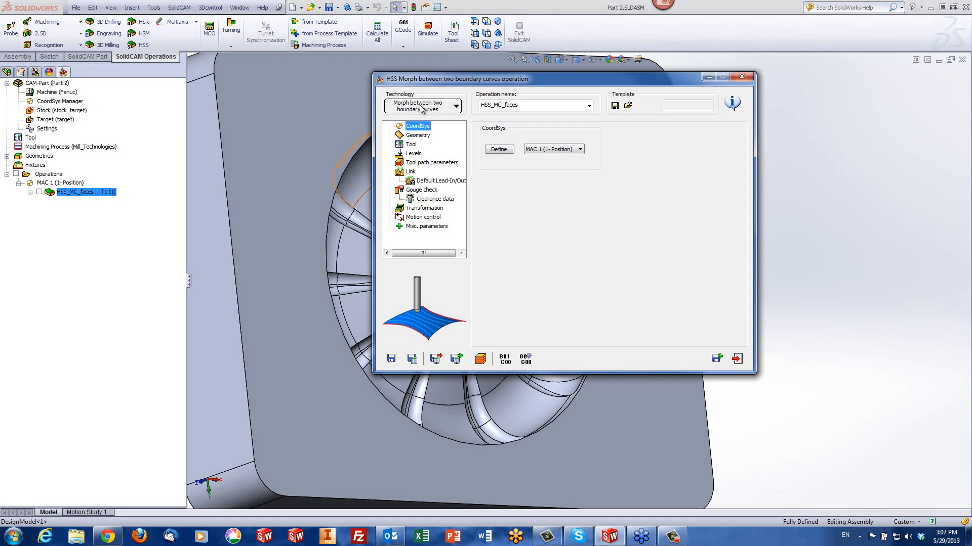
left_click(426, 137)
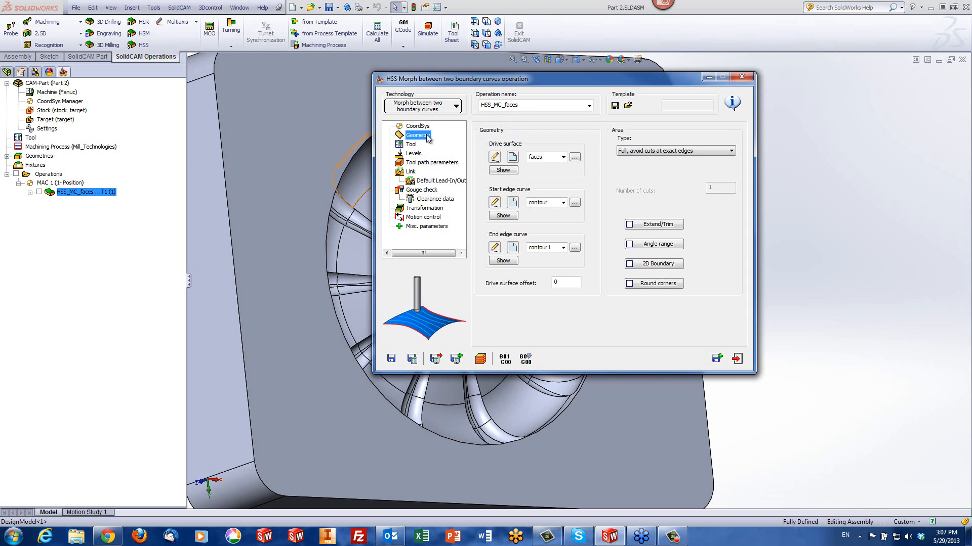
left_click(478, 21)
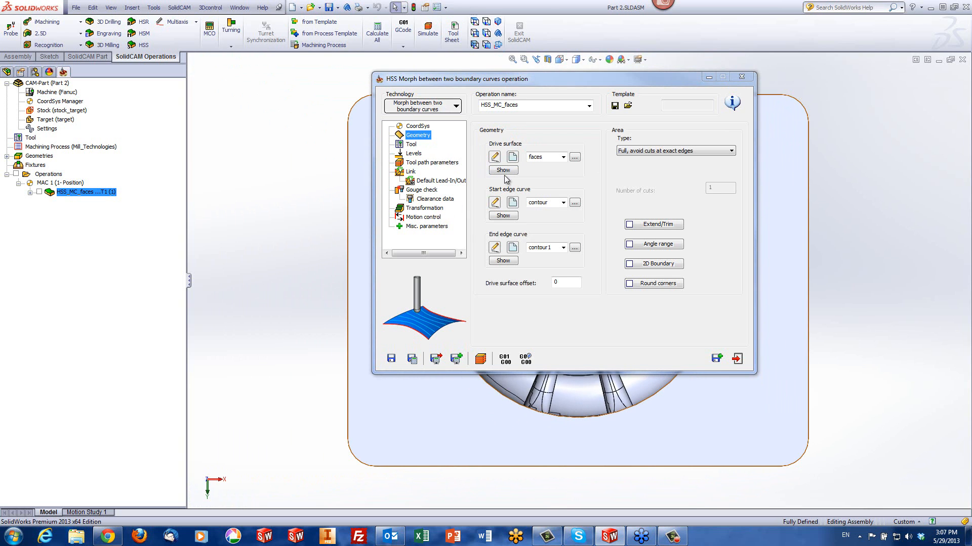
left_click(503, 170)
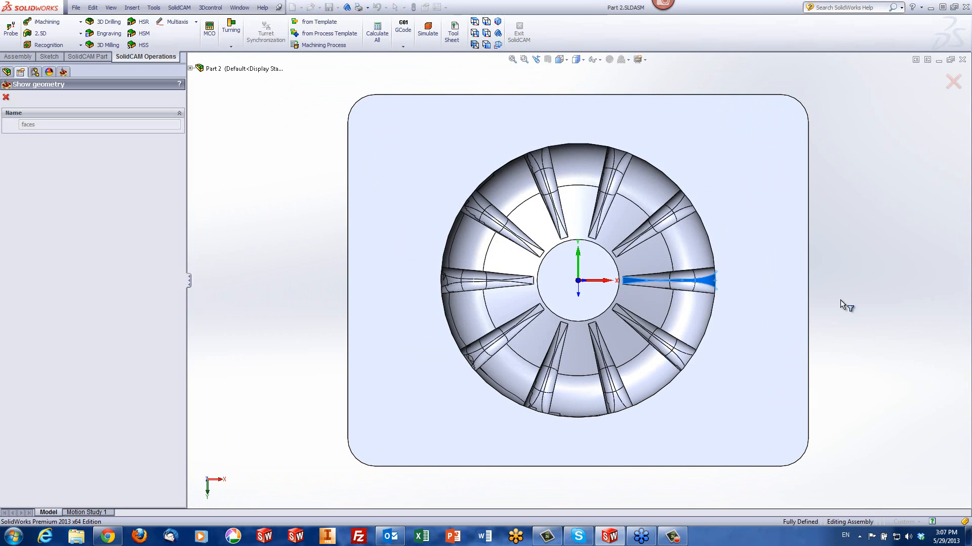
scroll(704, 316, "down", 6)
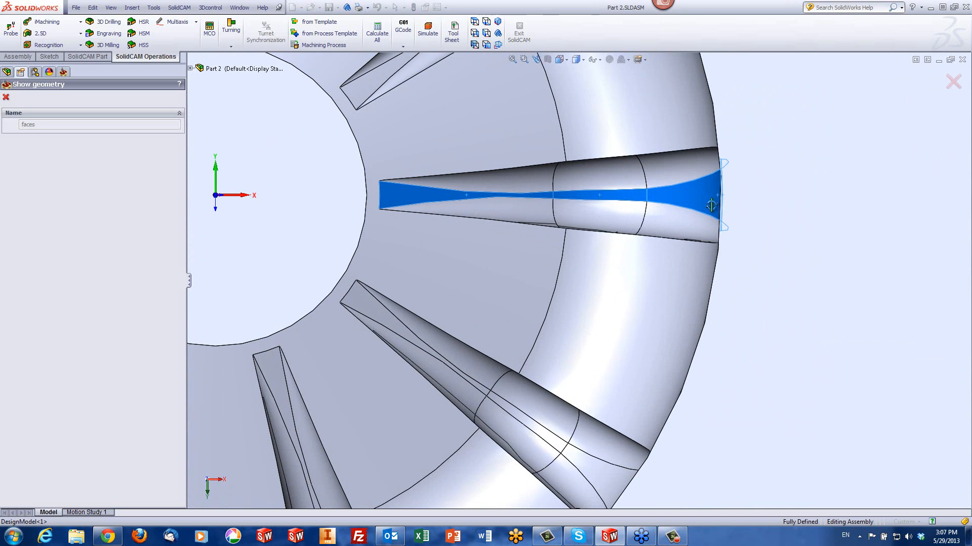
- Examine the highlighted drive surface faces of the rib from the side and from above, then close the geometry display
middle_click_drag(708, 205, 836, 208)
scroll(837, 207, "down", 3)
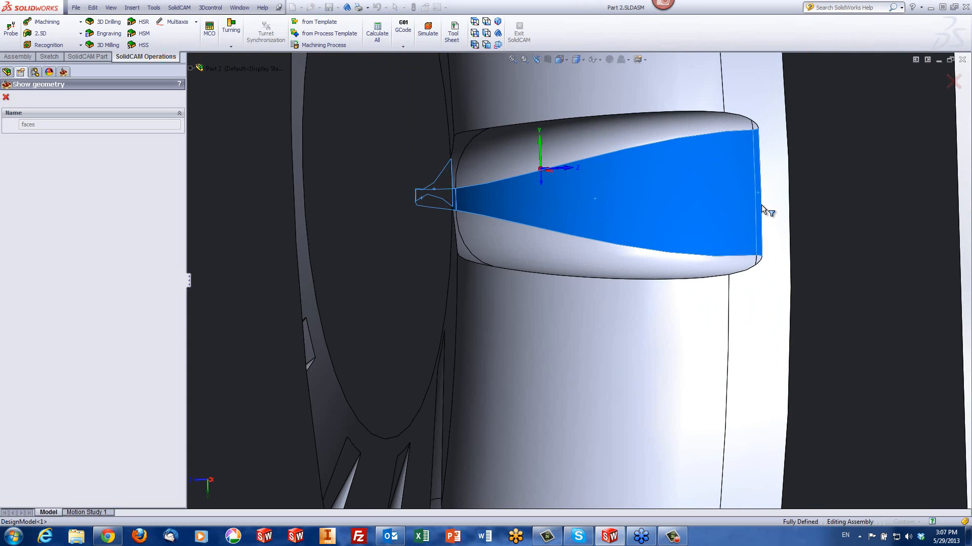
scroll(761, 204, "up", 2)
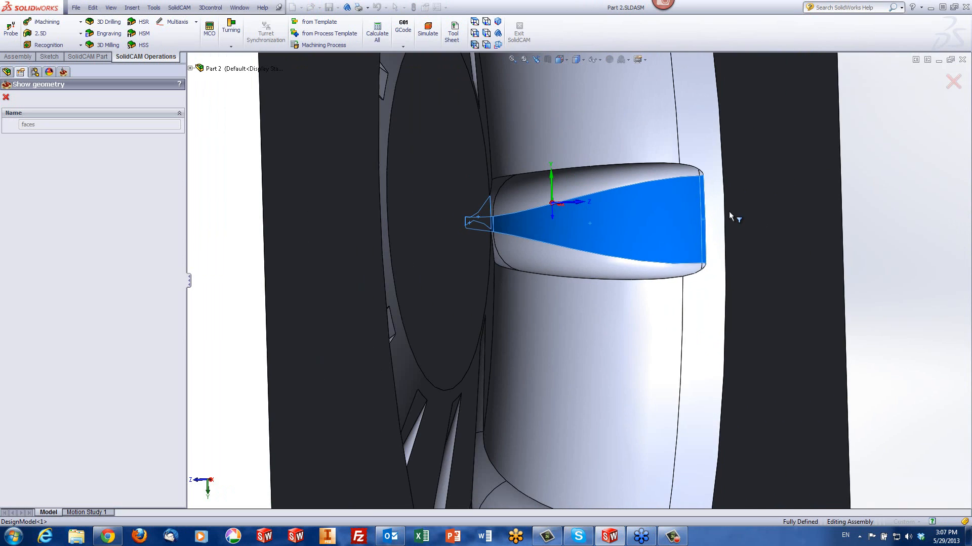
left_click(475, 21)
scroll(708, 272, "down", 5)
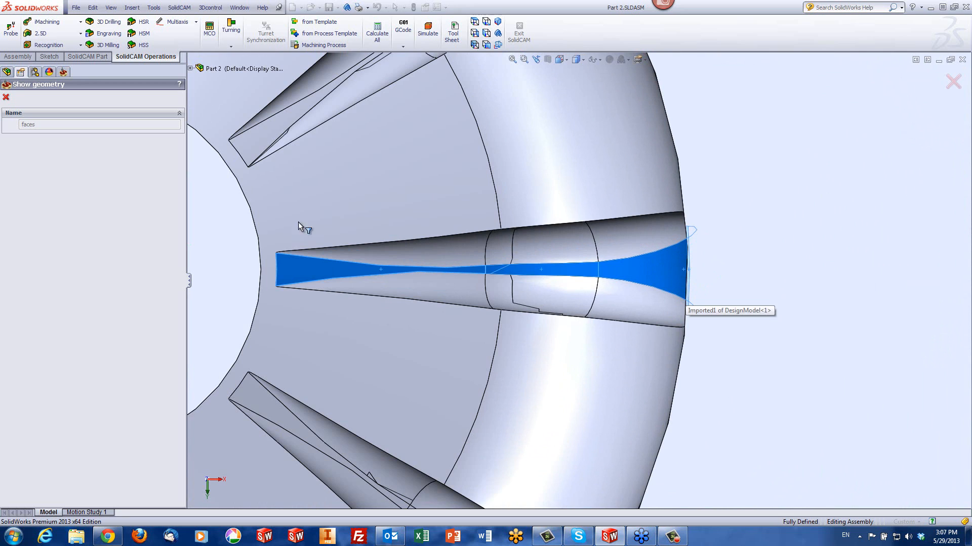
left_click(6, 97)
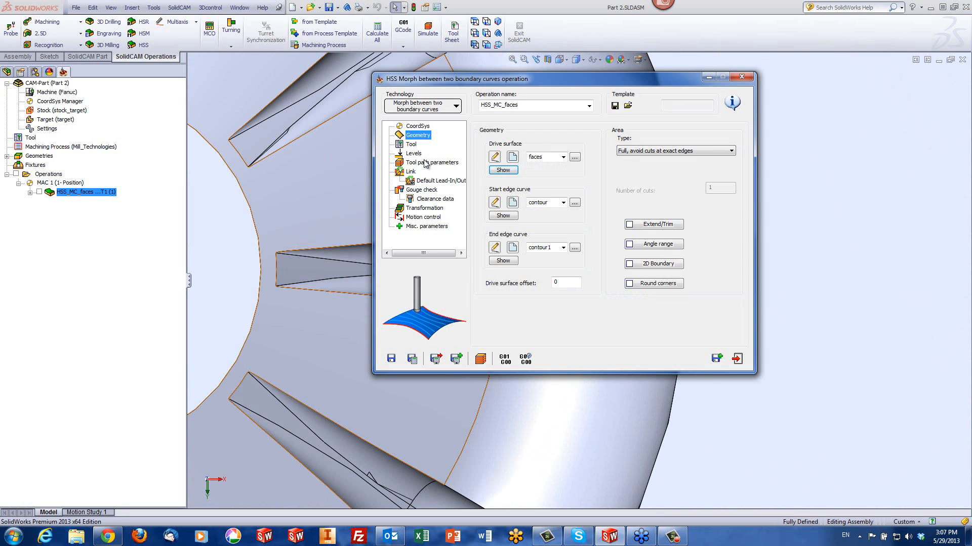
- Show the operation's start edge curve and then its end edge curve on the model, closing each display
left_click(503, 216)
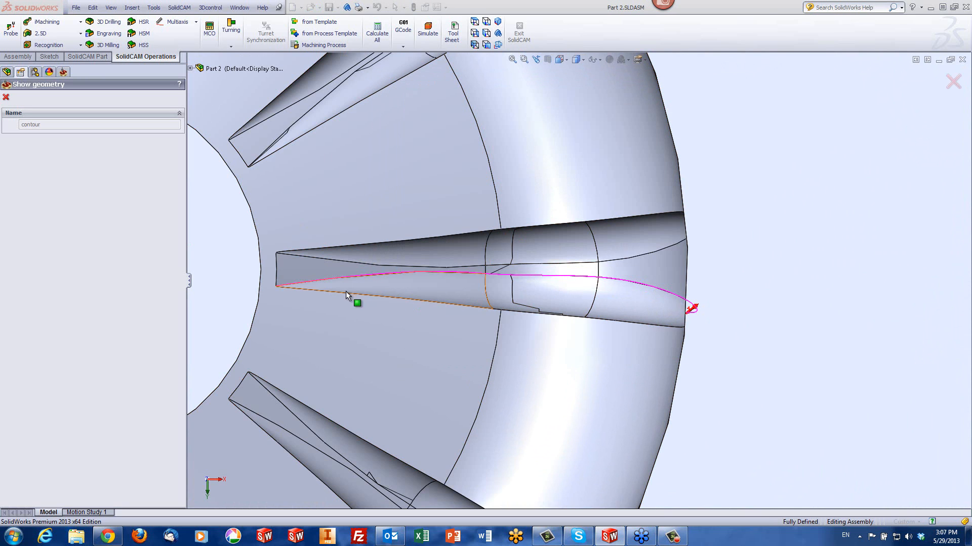
left_click(6, 97)
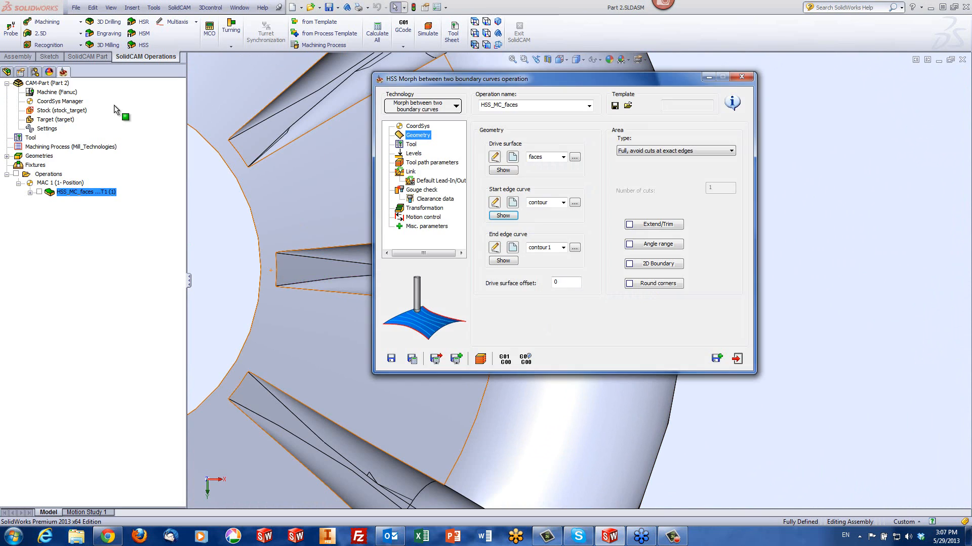
left_click(496, 261)
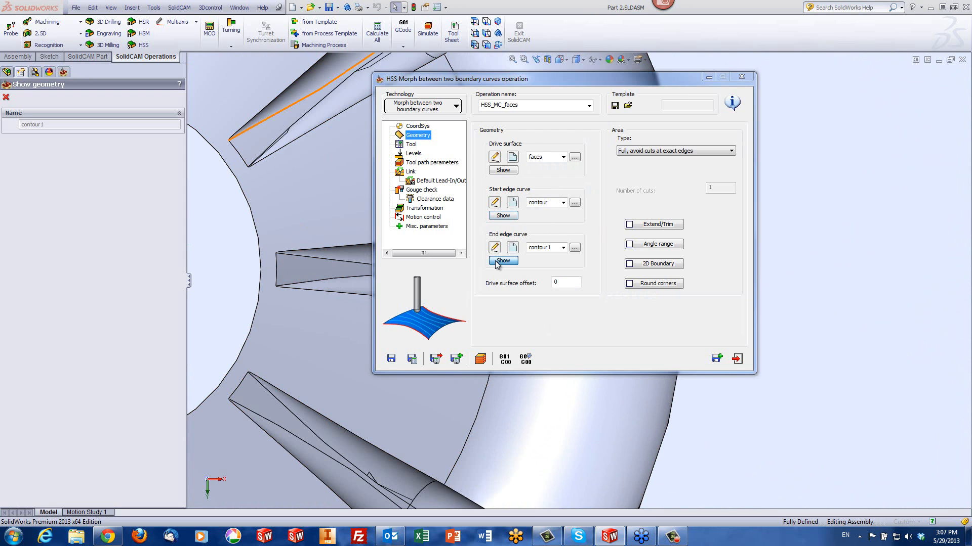
left_click(5, 98)
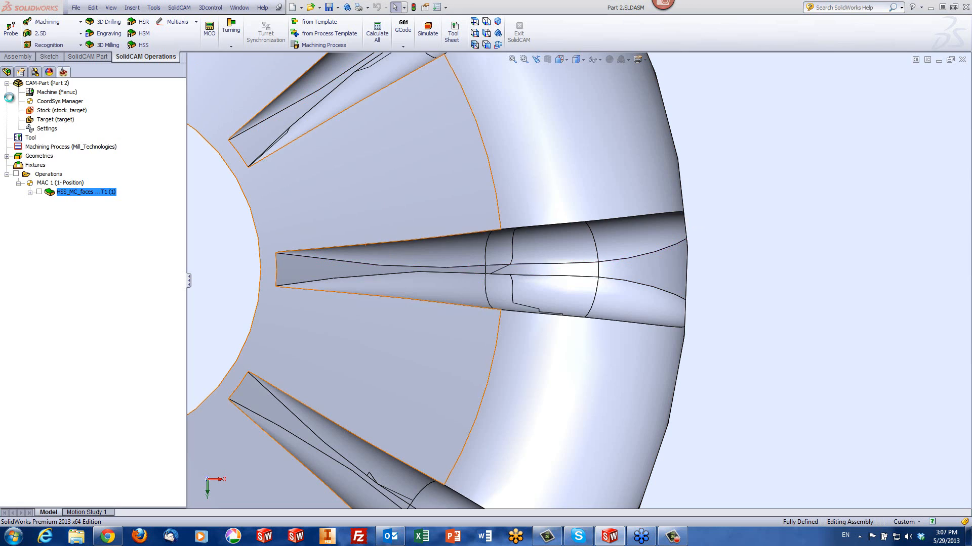
- Review the lollipop mill's dimensions in the tool table, then the operation's tool path parameters and gouge check settings
left_click(410, 145)
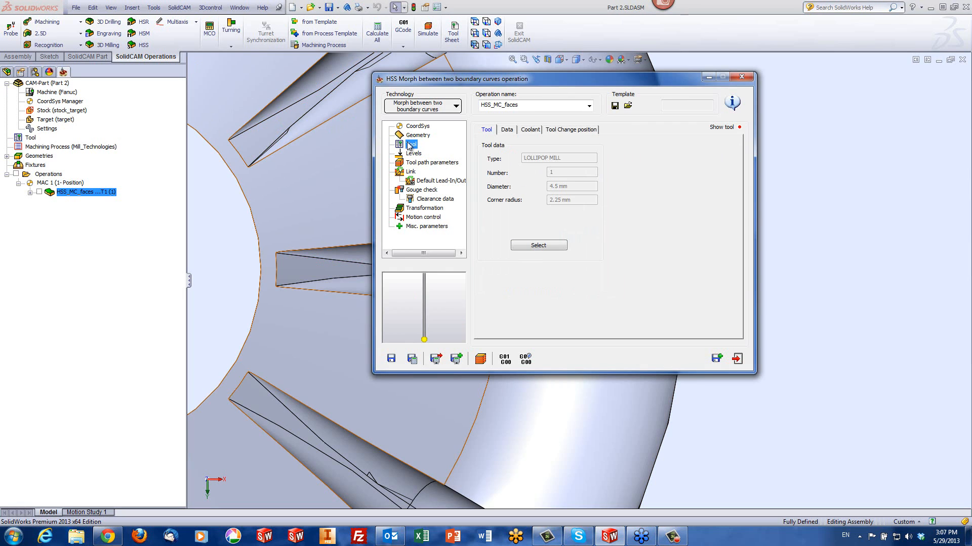
left_click(532, 246)
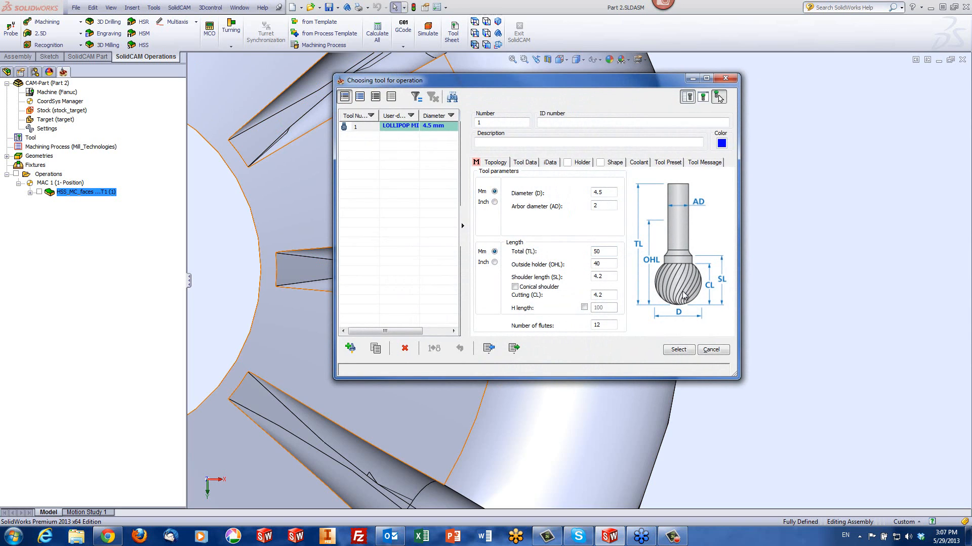
left_click(712, 350)
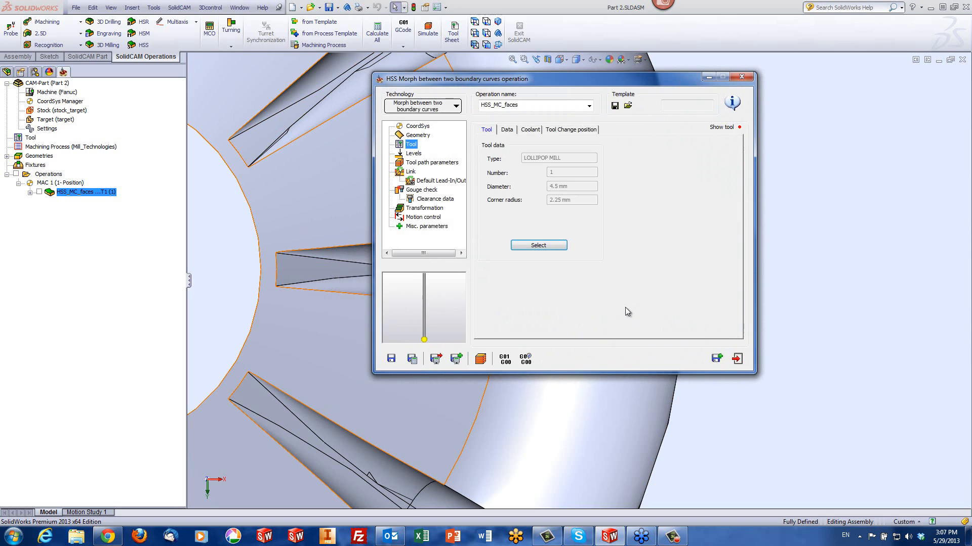
left_click(418, 163)
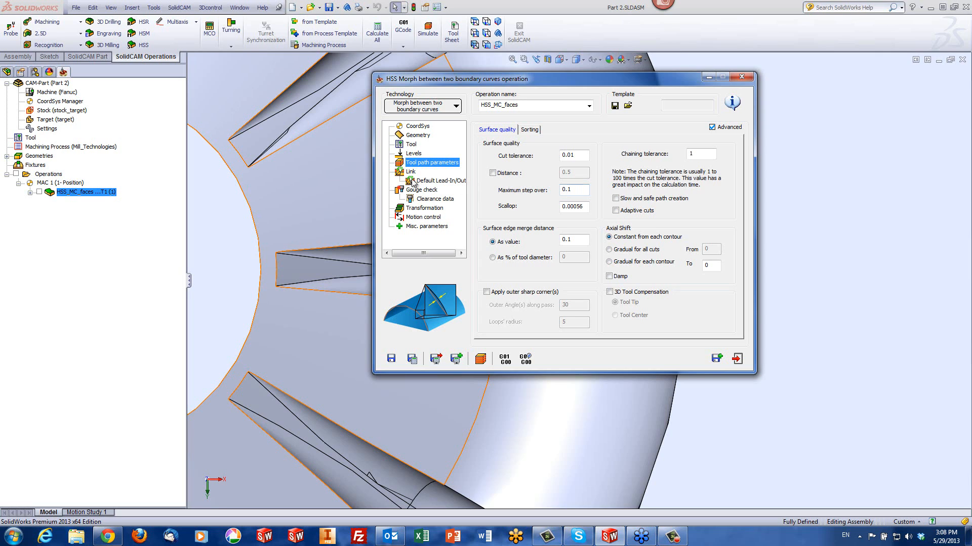
left_click(423, 194)
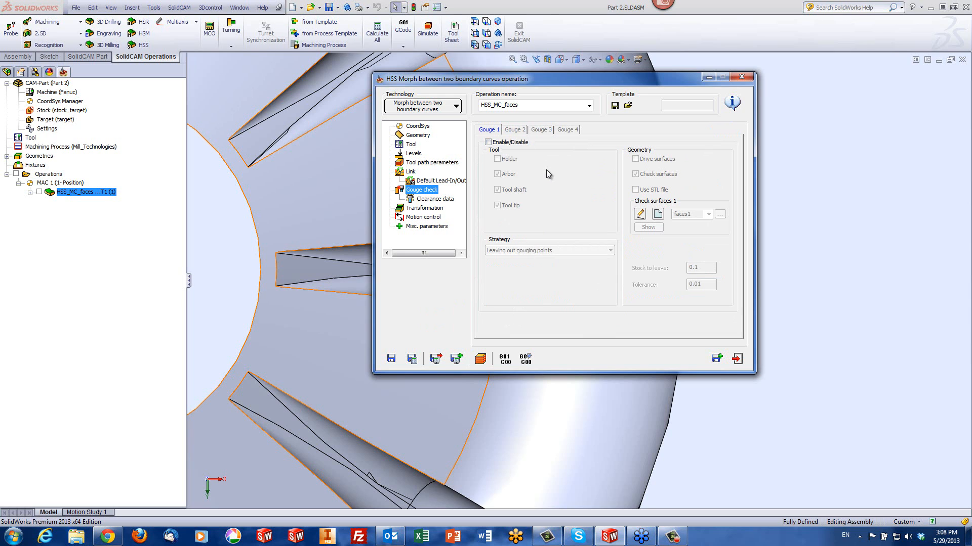
- Simulate the HSS_MC_faces tool path in Host CAD mode and follow the lollipop mill along the rib up close
left_click(480, 360)
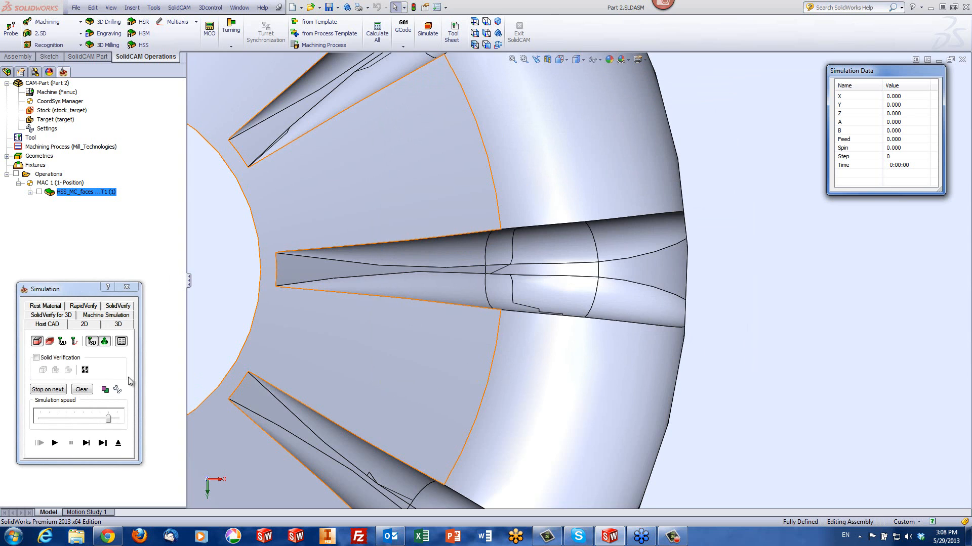
middle_click_drag(425, 423, 430, 307)
left_click(55, 443)
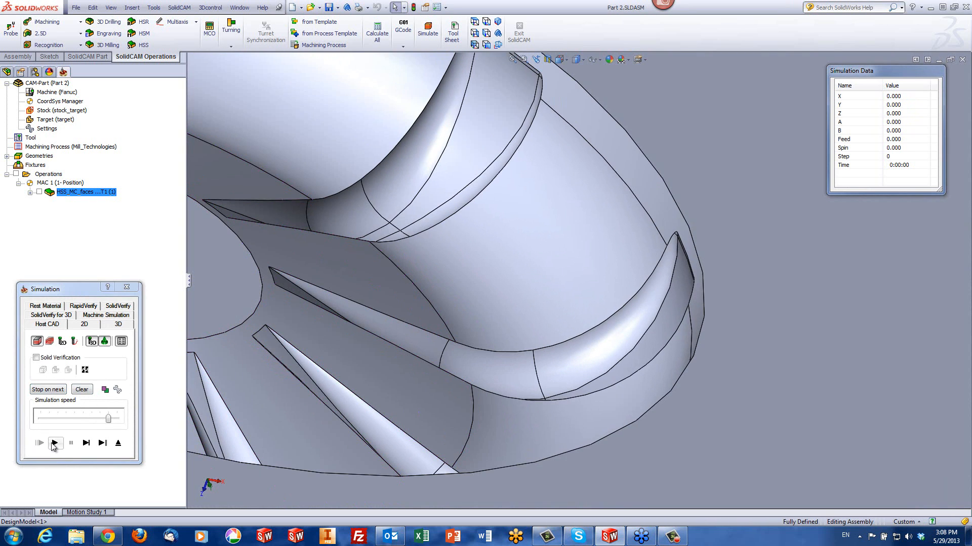
middle_click_drag(446, 486, 434, 462)
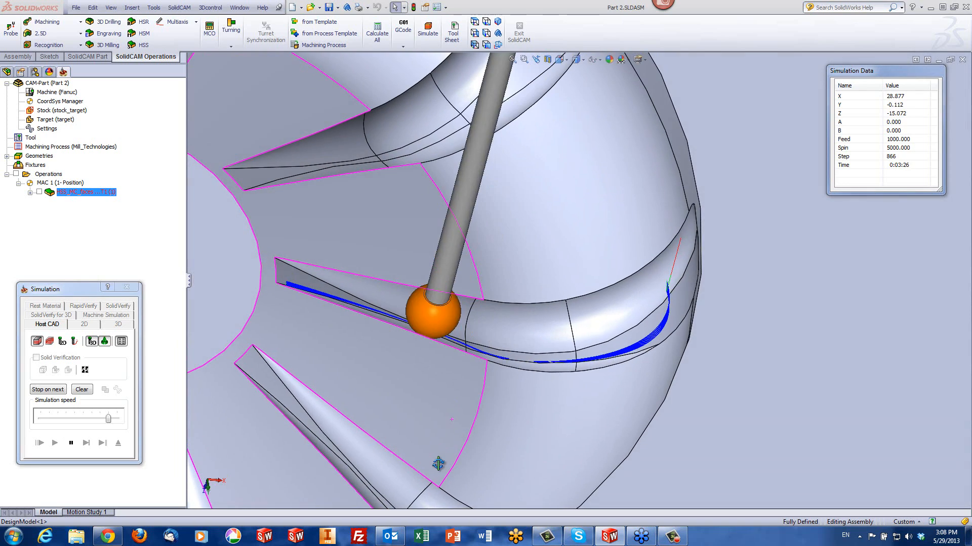
scroll(650, 323, "down", 3)
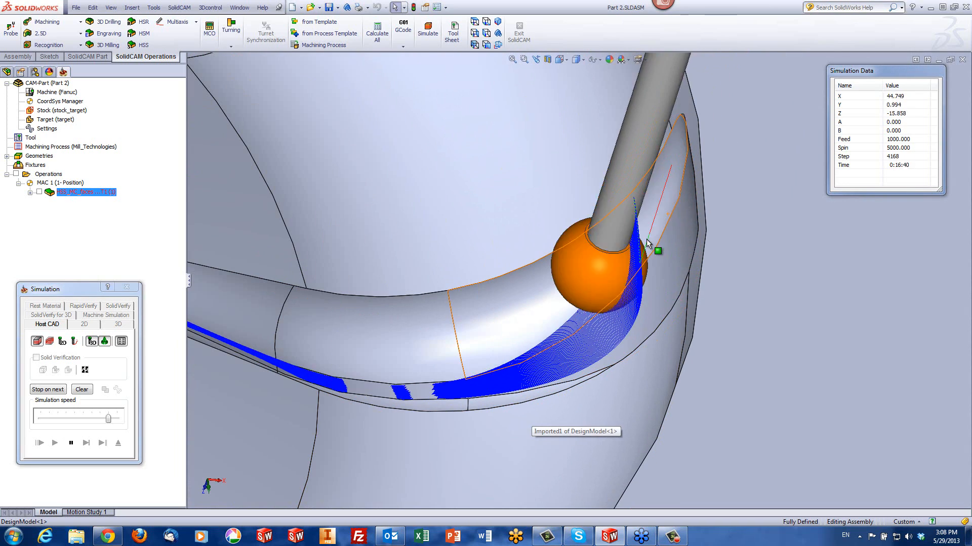
scroll(647, 241, "up", 5)
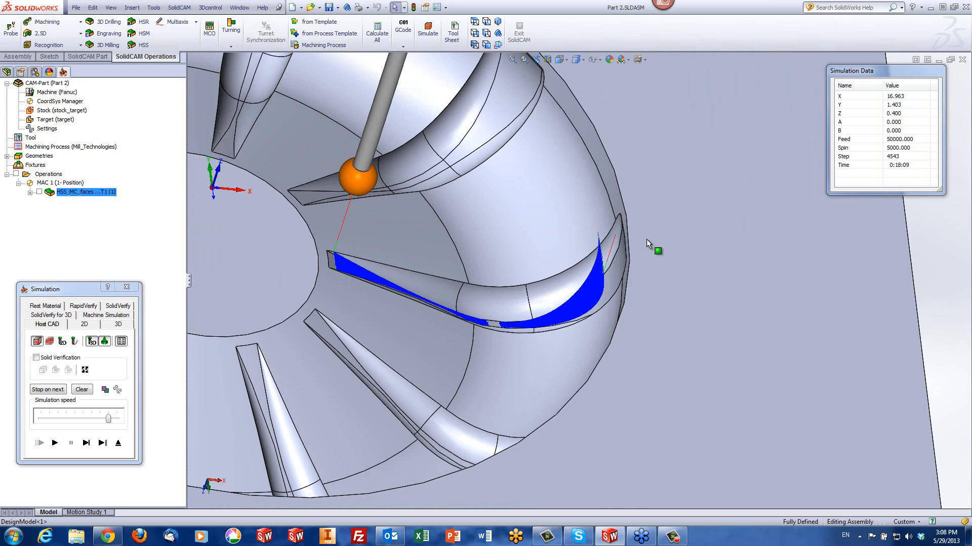
scroll(551, 256, "up", 3)
scroll(551, 256, "down", 4)
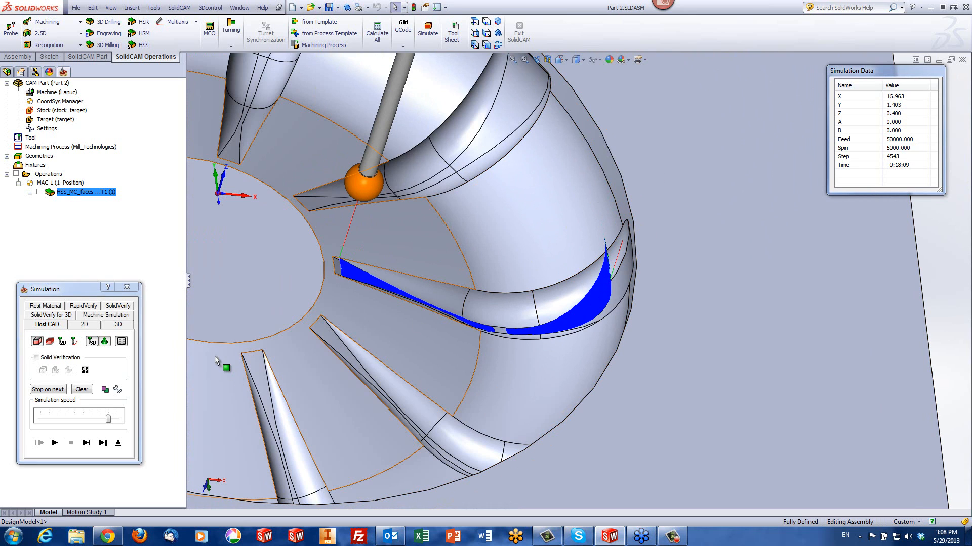
- Run the SolidVerify simulation, examine the cuts along the rib from several angles, then pause and exit the simulation
left_click(117, 306)
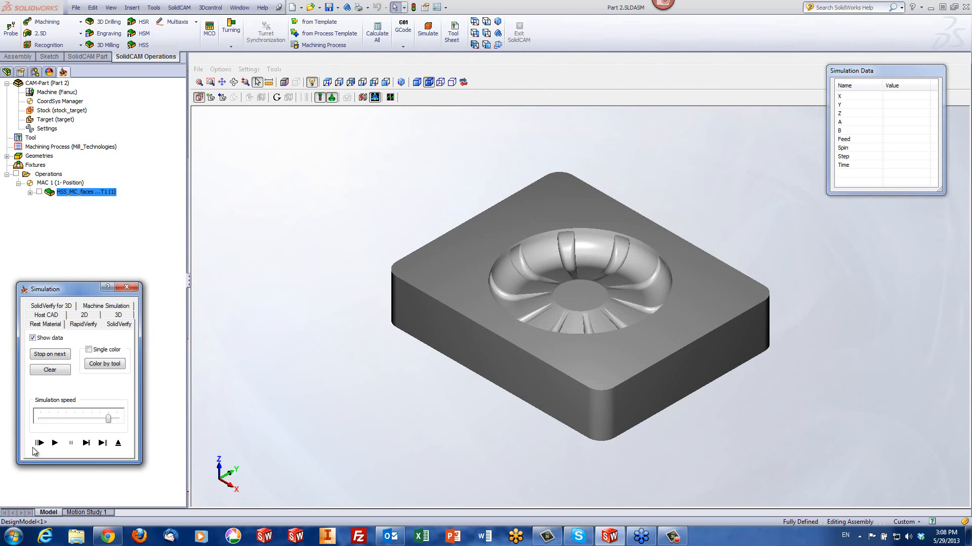
left_click(55, 442)
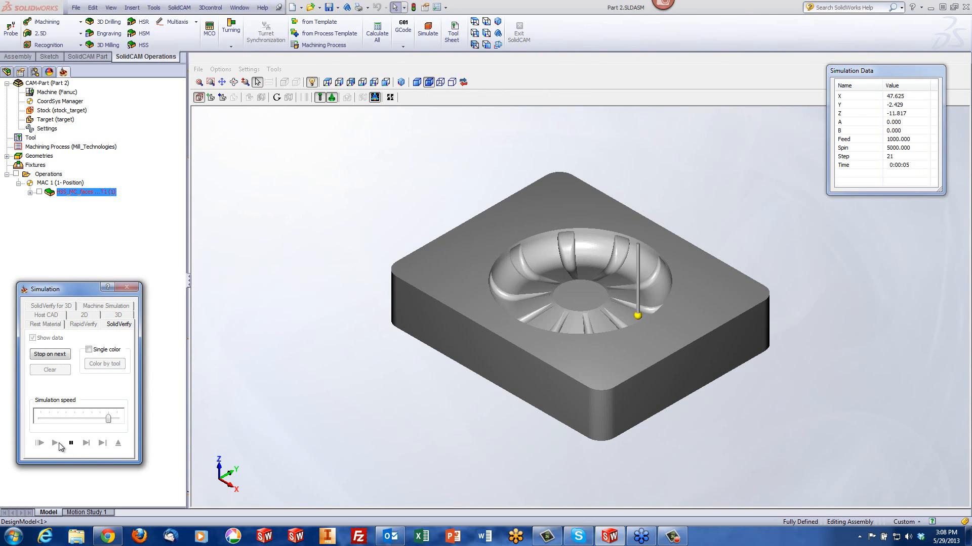
middle_click_drag(592, 400, 635, 358)
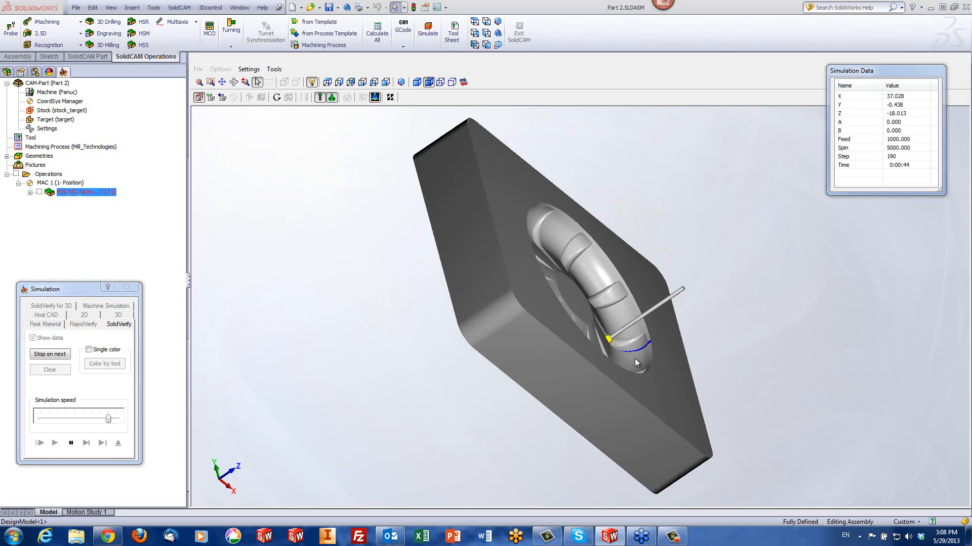
scroll(635, 359, "up", 4)
scroll(663, 376, "up", 4)
scroll(685, 402, "down", 2)
middle_click_drag(685, 402, 812, 404)
scroll(822, 394, "up", 6)
scroll(843, 405, "down", 6)
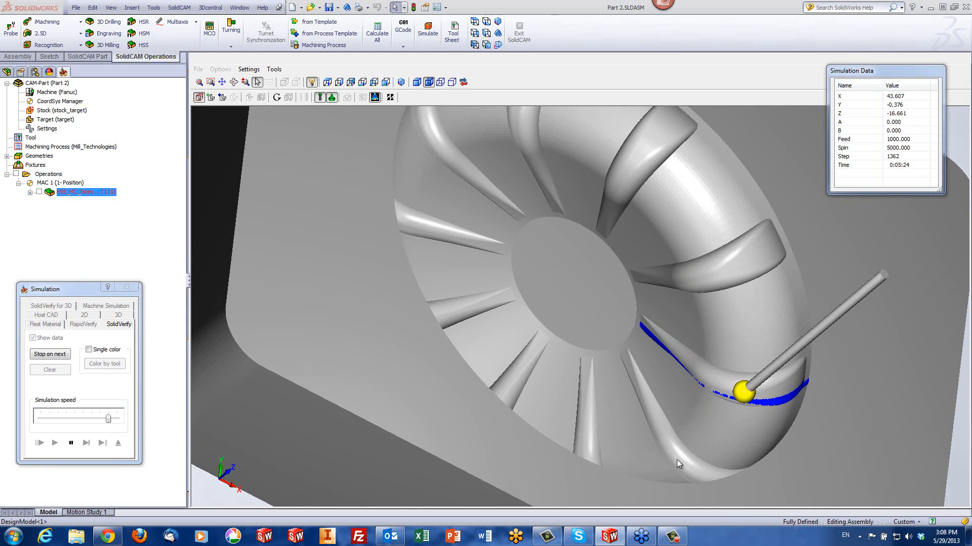
left_click(71, 443)
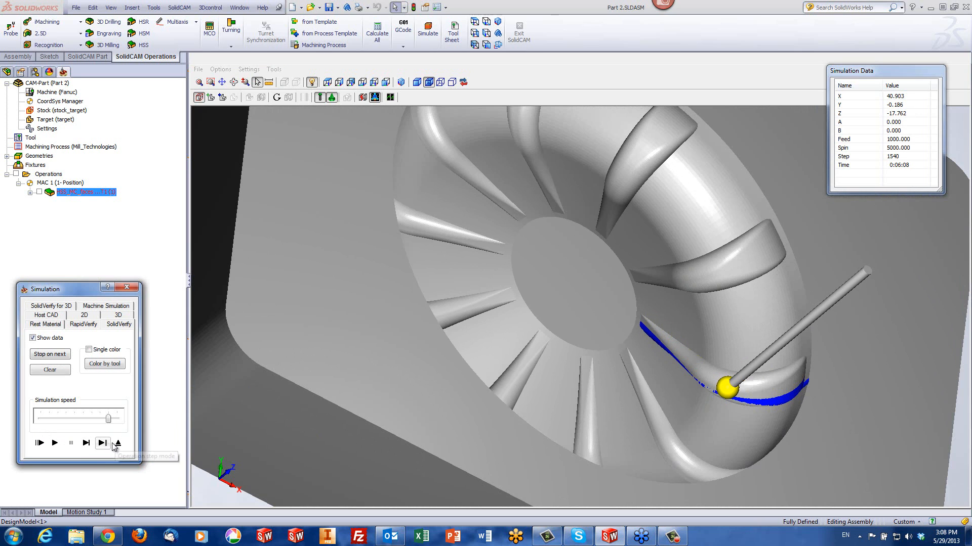
left_click(120, 443)
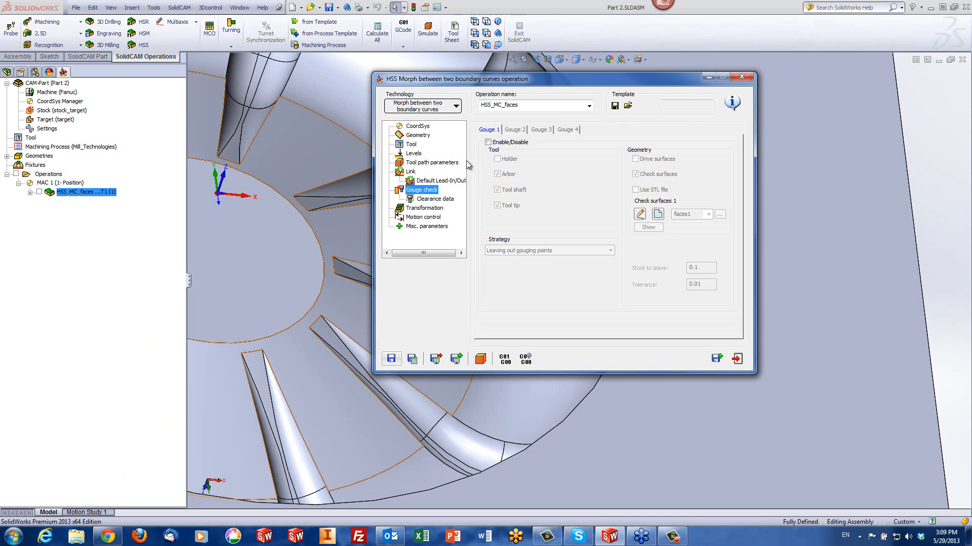
- Enable the Gouge 1 check and show its check surfaces, faces1, around the pocket rim
left_click(487, 143)
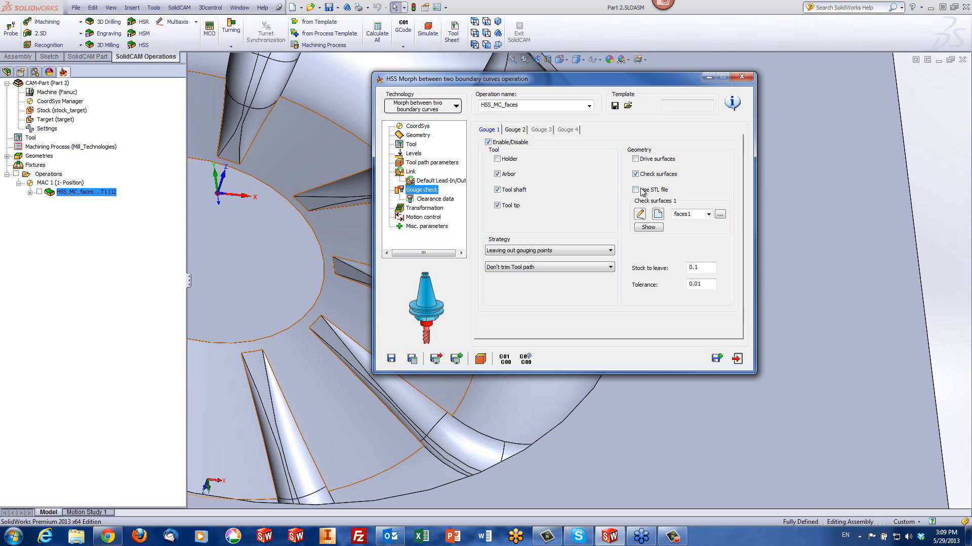
left_click(648, 228)
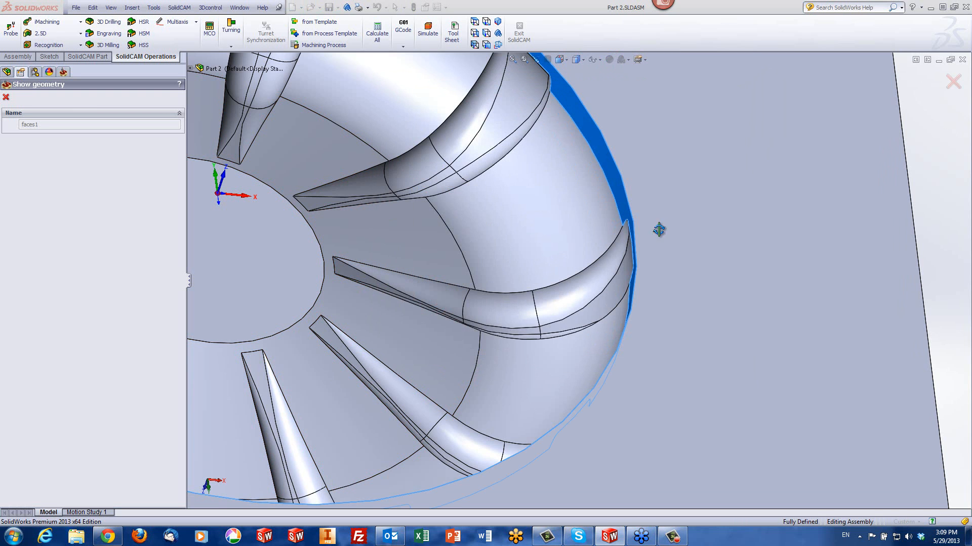
middle_click_drag(658, 229, 681, 243)
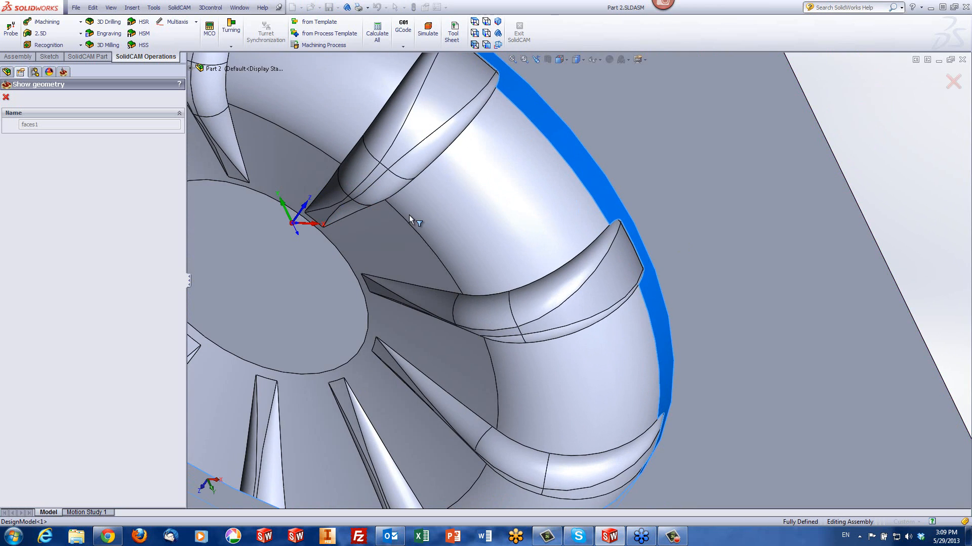
left_click(6, 98)
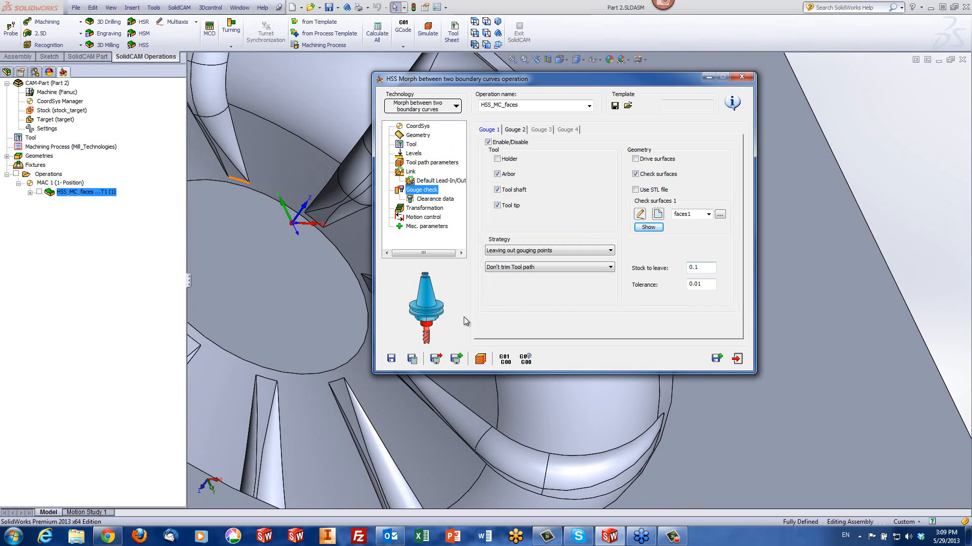
- Simulate the gouge-checked operation in SolidVerify, examine the cuts near the rib's outer end, and pause the simulation
left_click(480, 360)
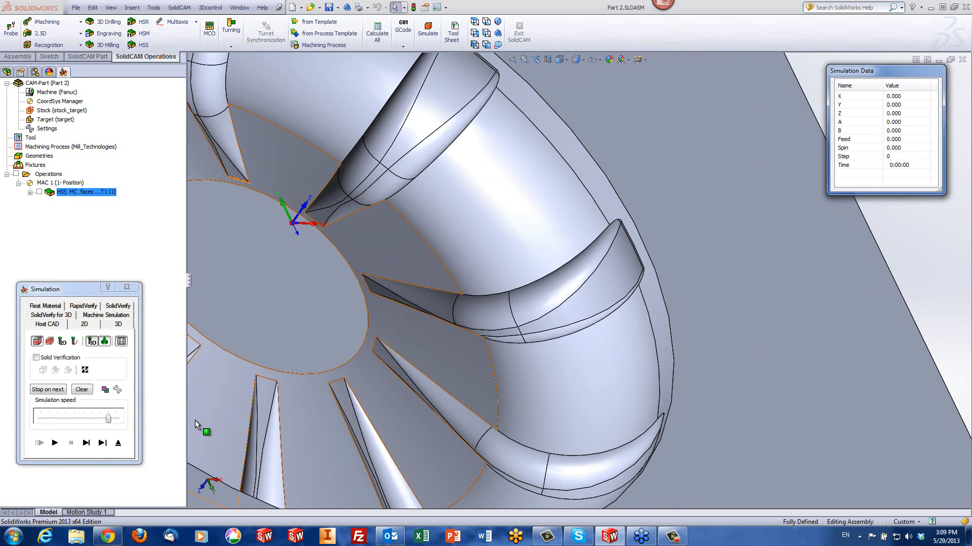
left_click(113, 307)
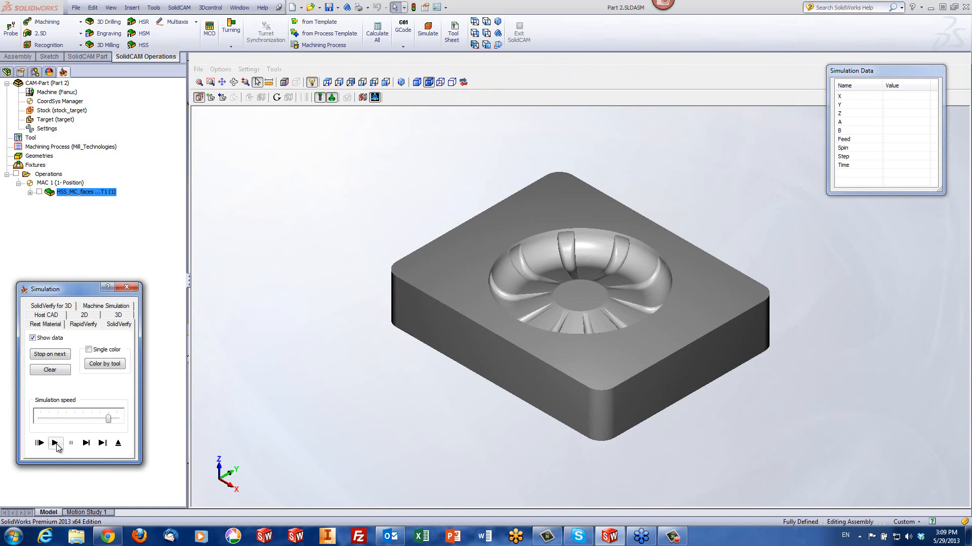
left_click(55, 444)
middle_click_drag(560, 373, 571, 390)
scroll(629, 336, "up", 3)
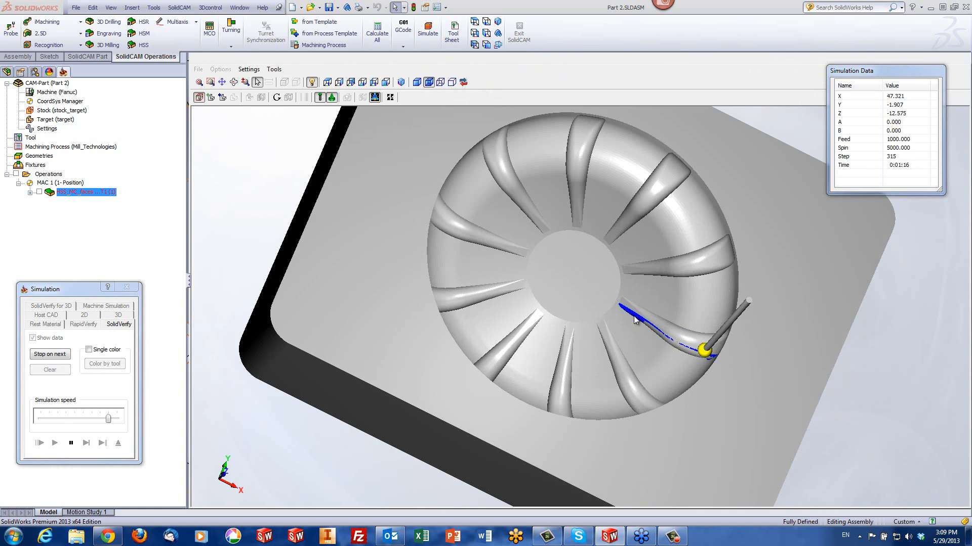
middle_click_drag(630, 336, 644, 323)
scroll(659, 343, "up", 5)
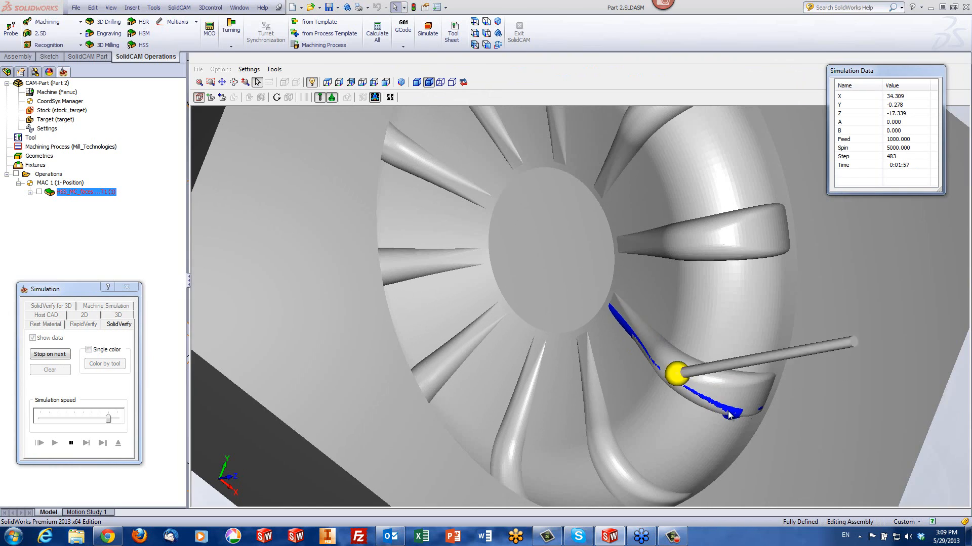
scroll(712, 412, "down", 5)
middle_click_drag(706, 414, 685, 397)
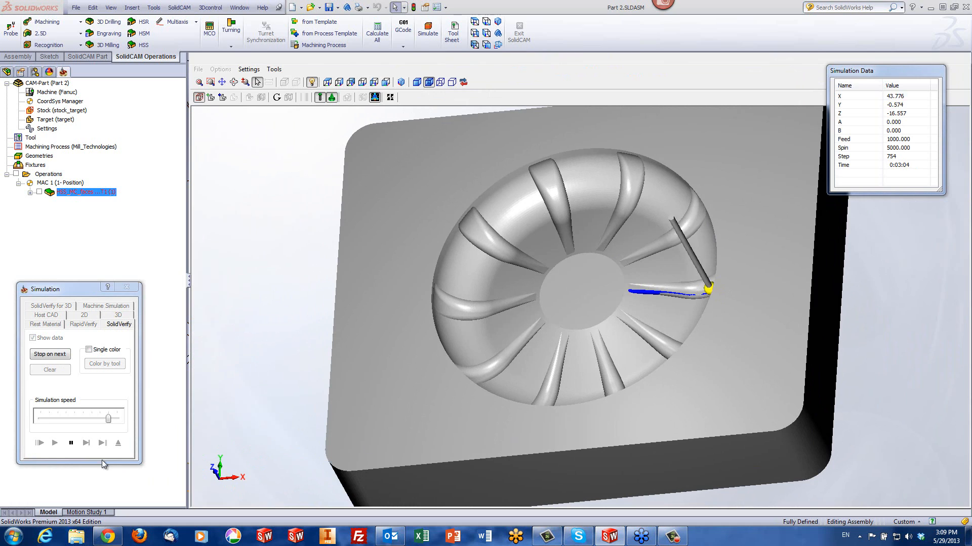
left_click(71, 443)
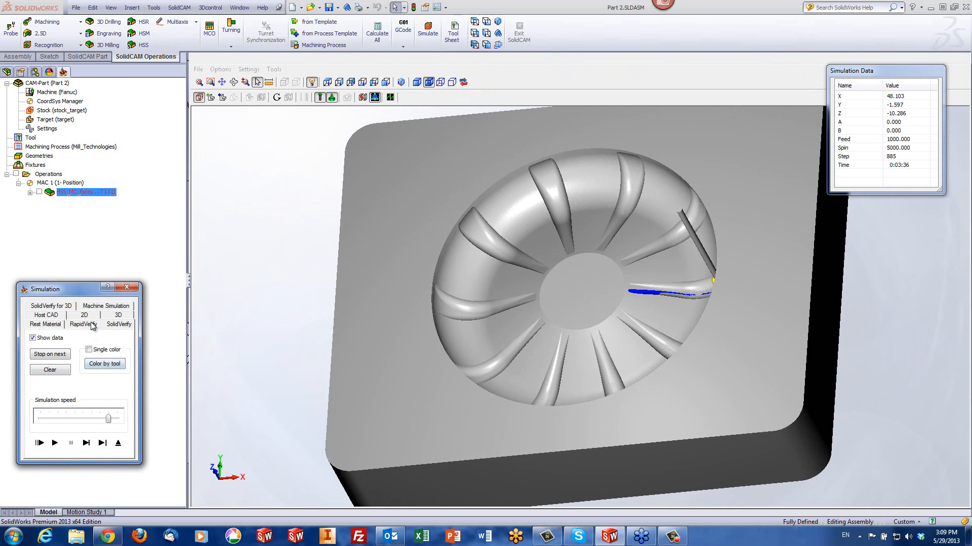
- Replay the gouge-checked tool path in Host CAD mode, examine it along the rib up close and from above, and exit the simulation
left_click(45, 315)
left_click(56, 443)
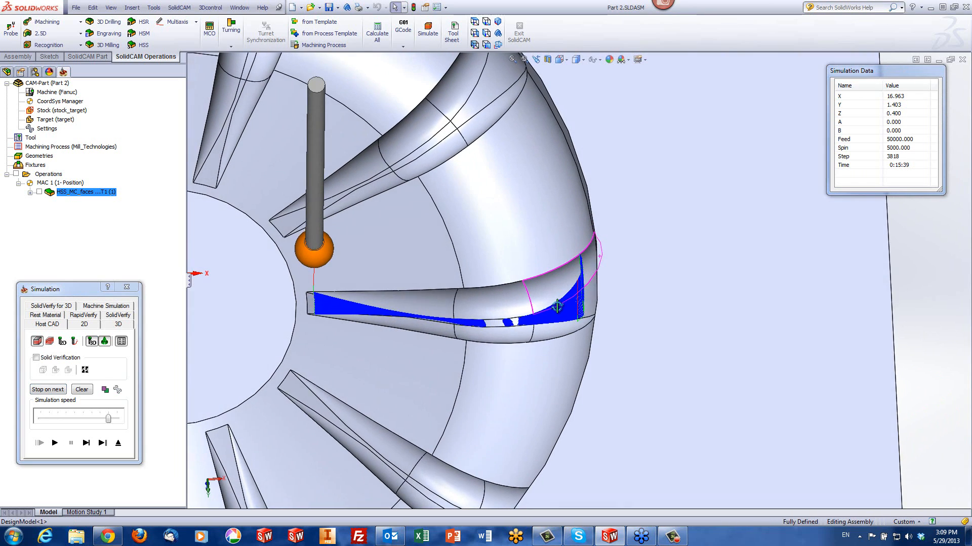
middle_click_drag(557, 307, 524, 317)
scroll(530, 306, "down", 1)
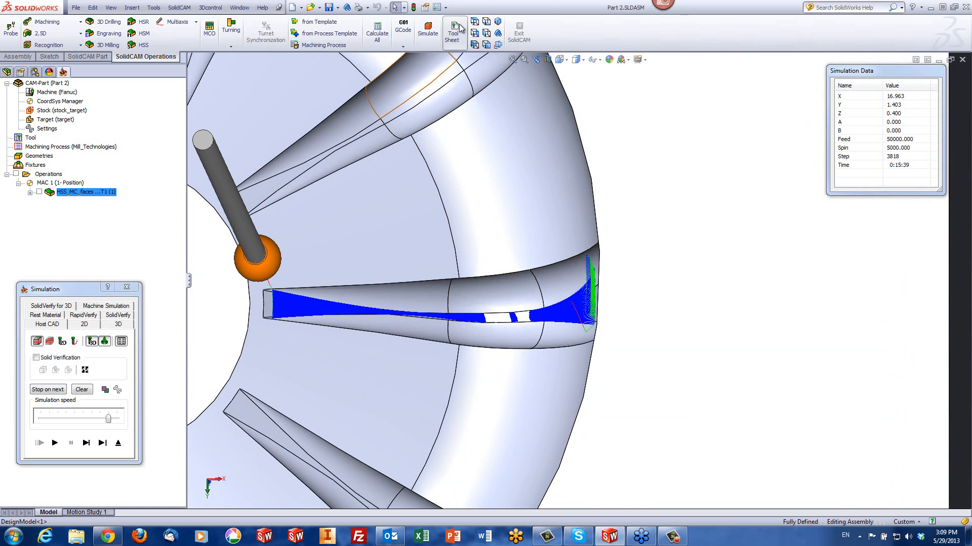
left_click(475, 22)
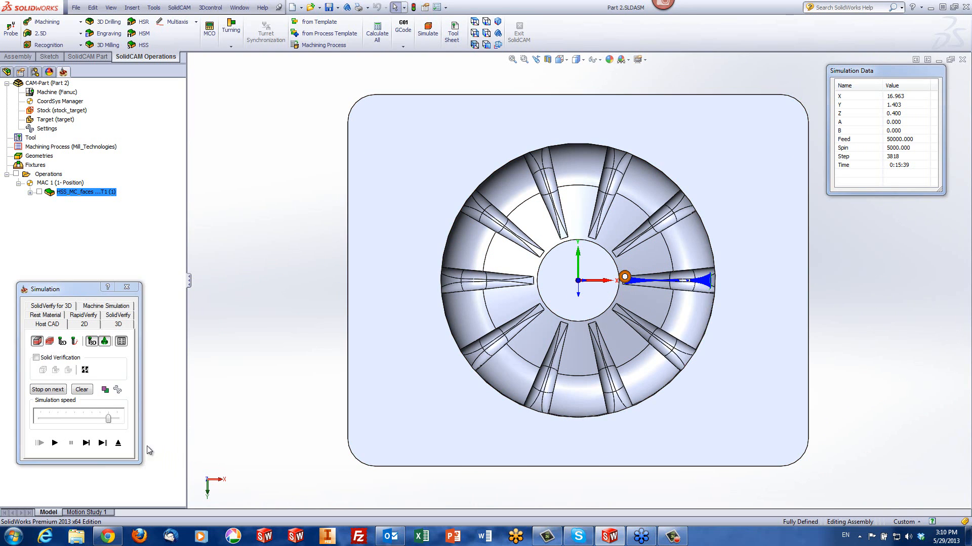
left_click(118, 443)
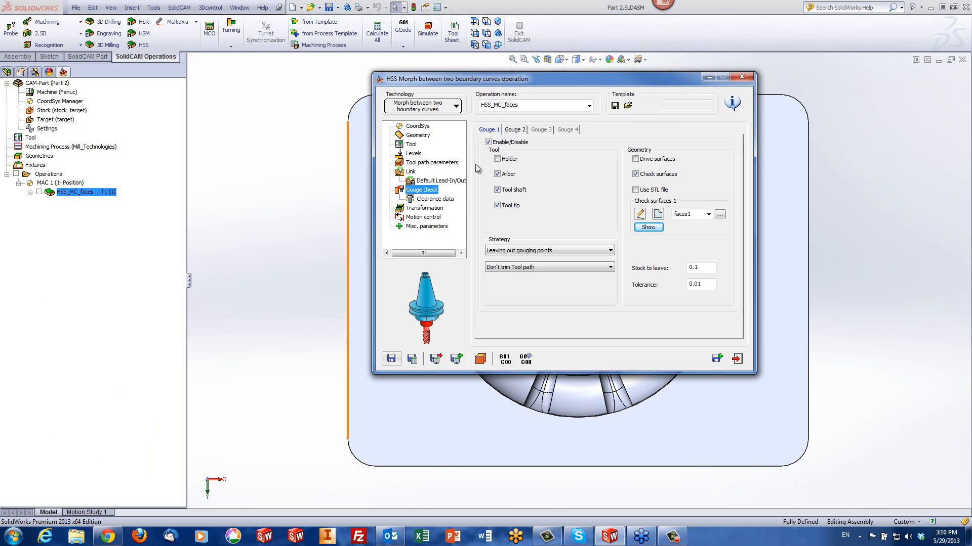
- Enable Rotate&Translate for the operation's tool path with 10 steps and a rotation angle of 36
left_click(425, 208)
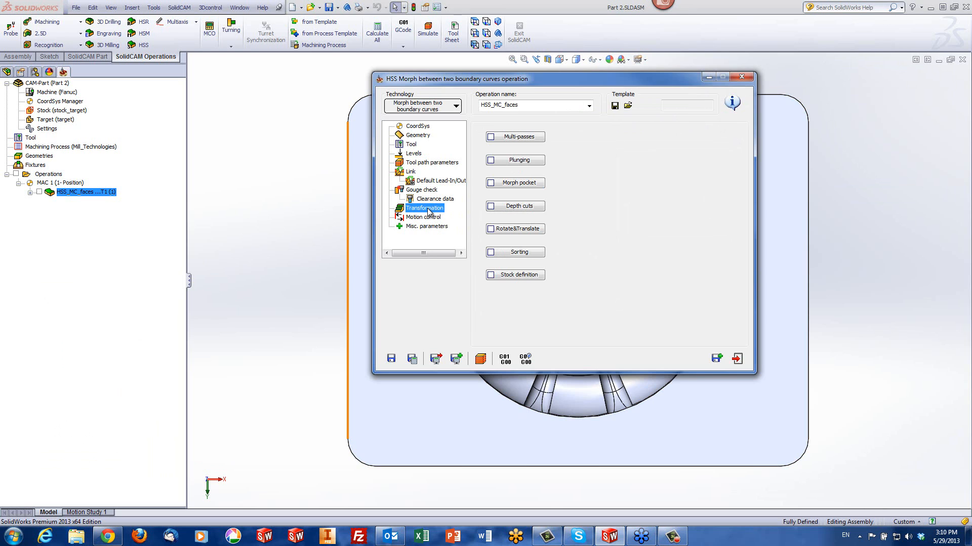
left_click(510, 229)
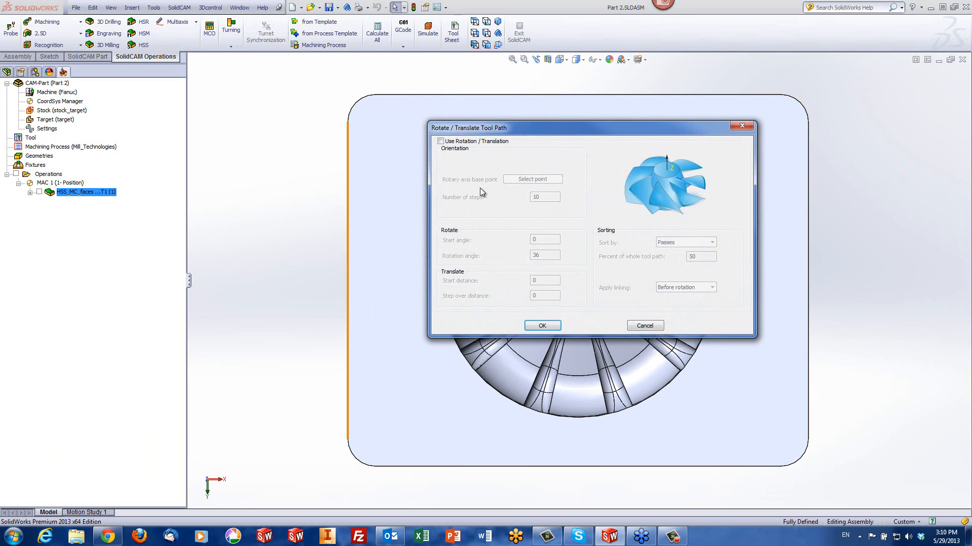
left_click(440, 142)
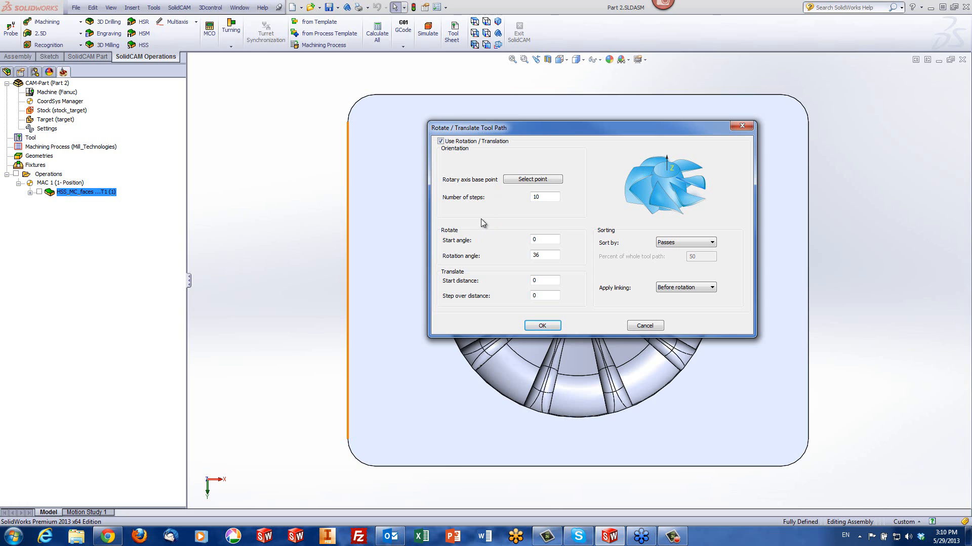
left_click(548, 196)
mouse_move(588, 132)
left_mouse_down()
mouse_move(422, 147)
mouse_move(248, 136)
mouse_move(605, 135)
left_mouse_up()
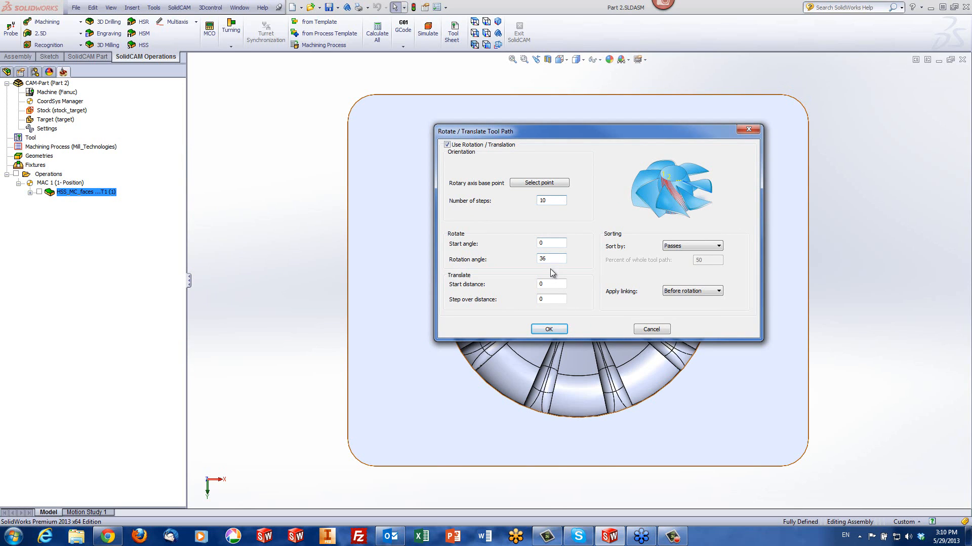
left_click(548, 329)
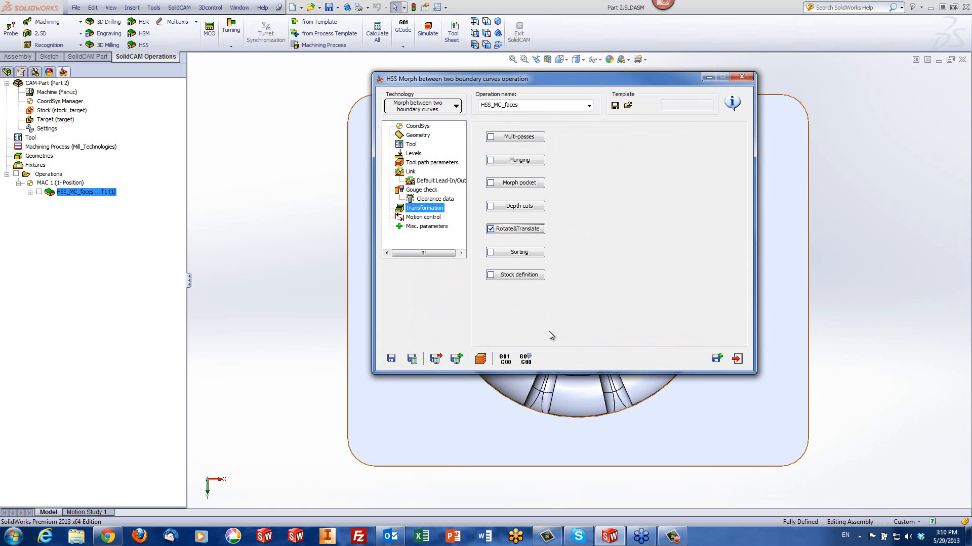
- Simulate the rotated tool path in Host CAD mode, follow the mill from rib to rib around the pocket, and exit the simulation
left_click(481, 360)
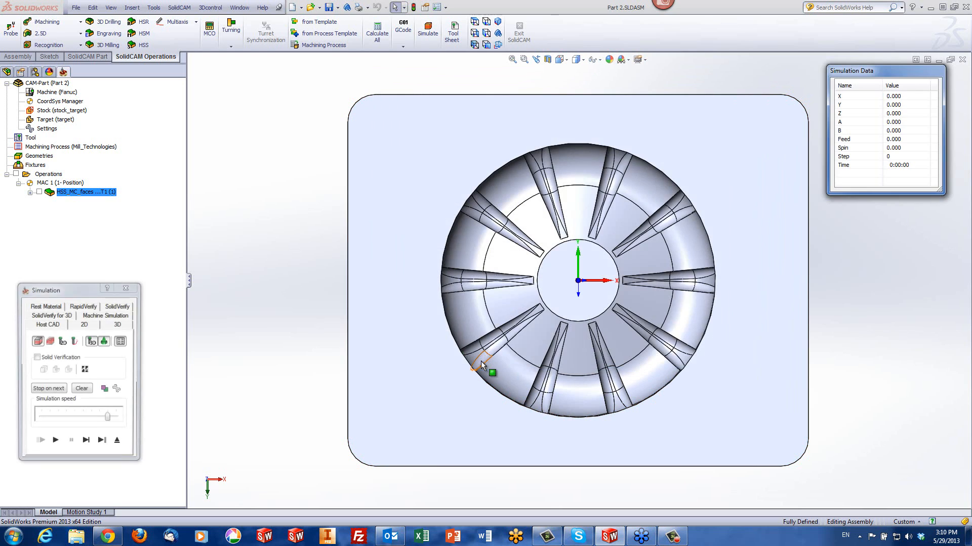
left_click(40, 443)
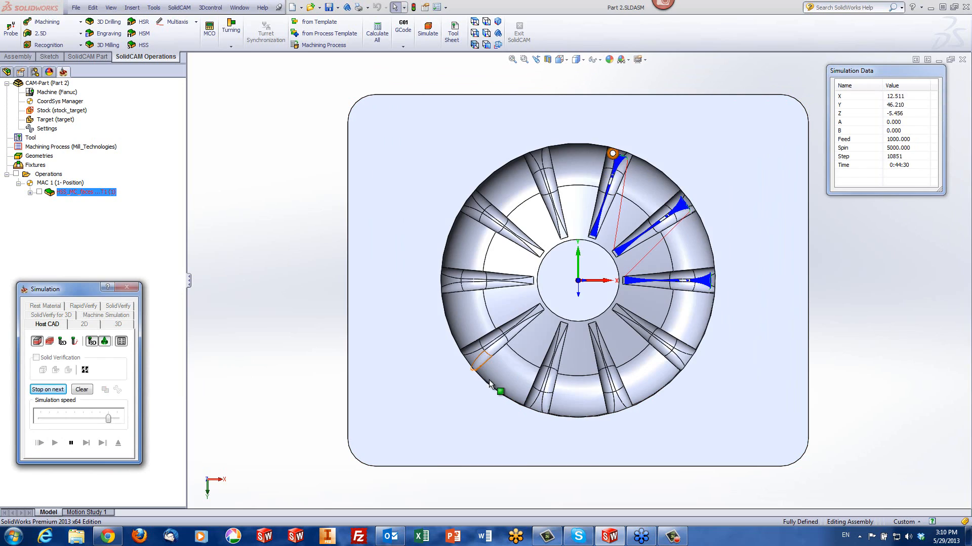
middle_click_drag(494, 390, 488, 290)
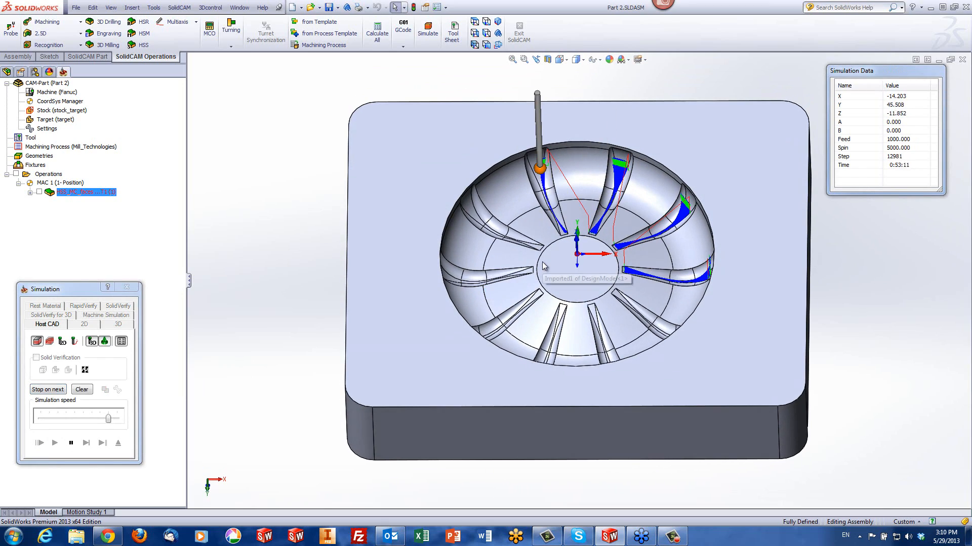
scroll(542, 266, "down", 1)
middle_click_drag(542, 267, 536, 311)
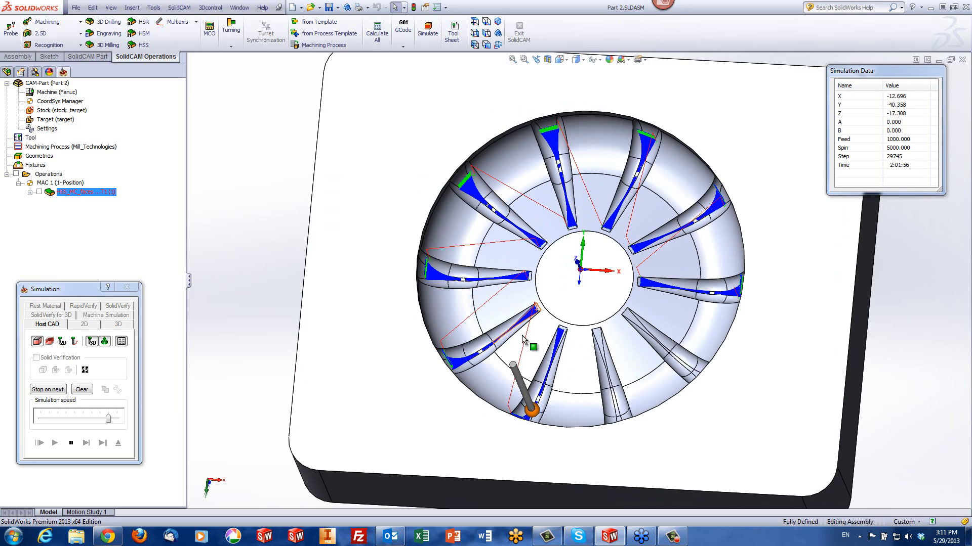
left_click(71, 443)
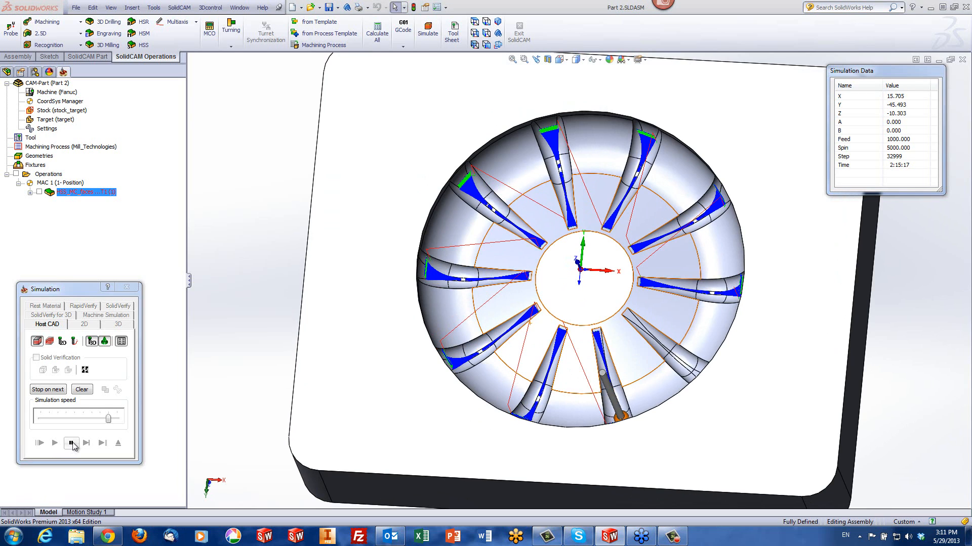
left_click(118, 443)
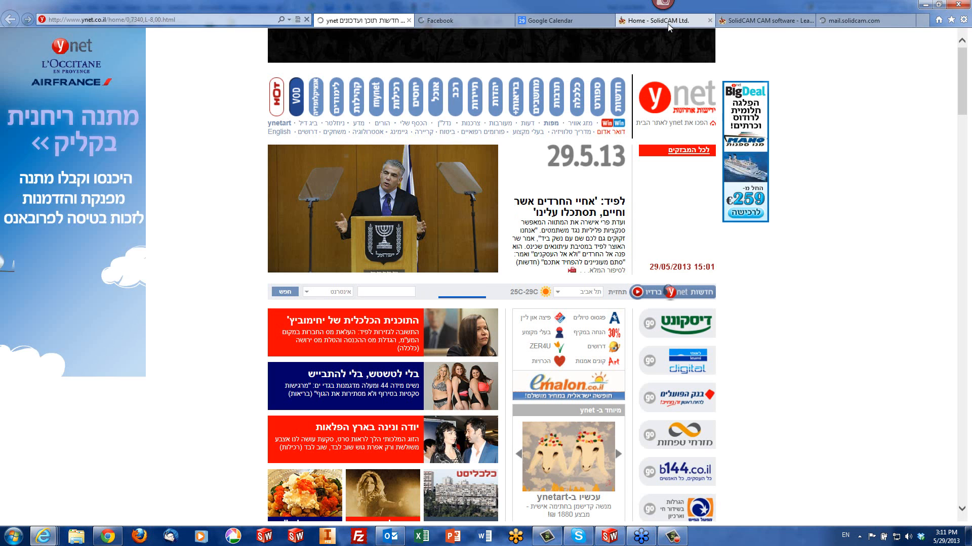
- Switch to the SolidCAM website in Internet Explorer, look through the Webinar Recordings page, and close the browser
left_click(741, 21)
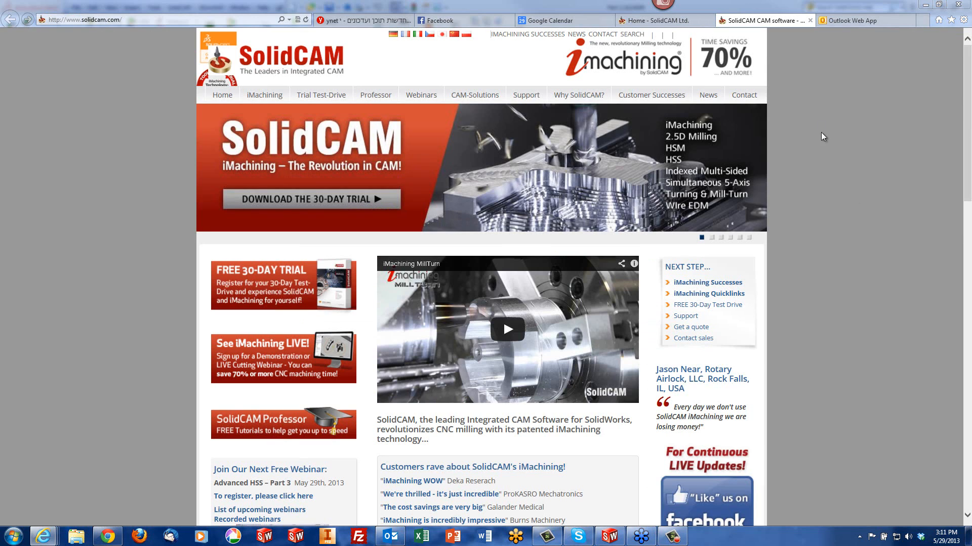
mouse_move(613, 101)
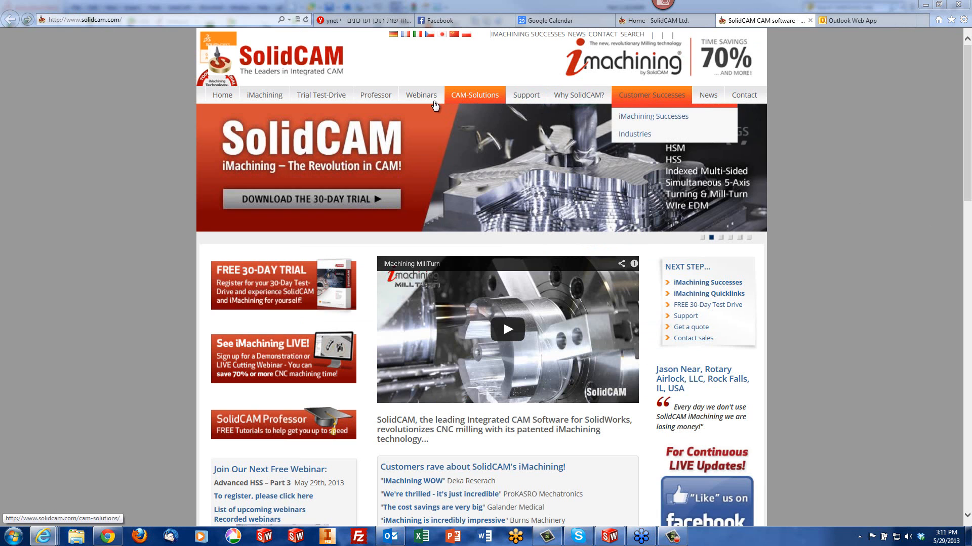
mouse_move(421, 97)
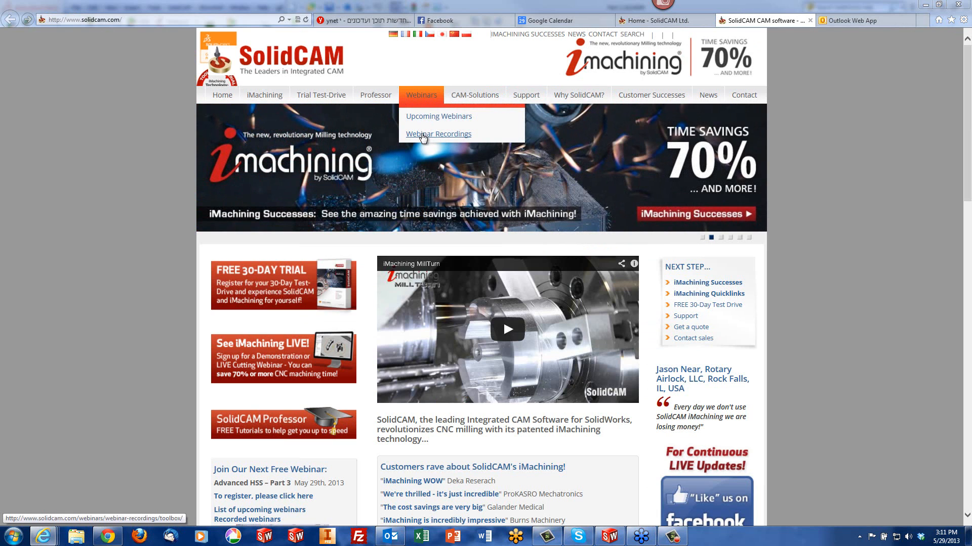
left_click(423, 134)
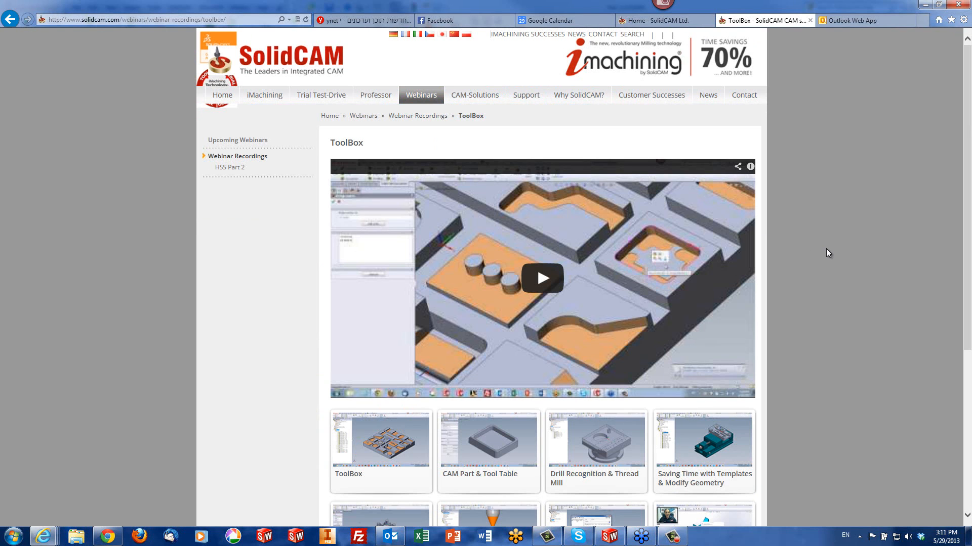
scroll(826, 250, "down", 5)
scroll(826, 250, "up", 3)
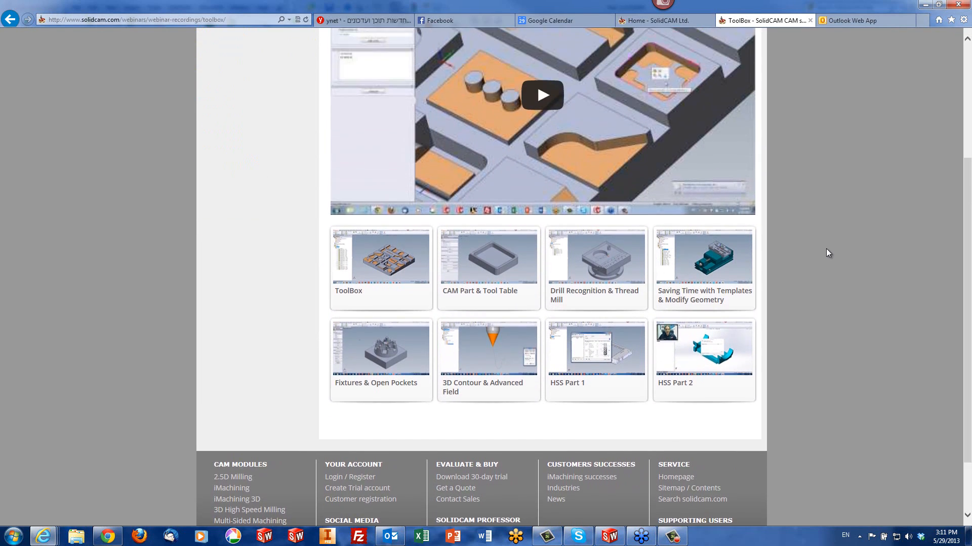
scroll(826, 251, "down", 2)
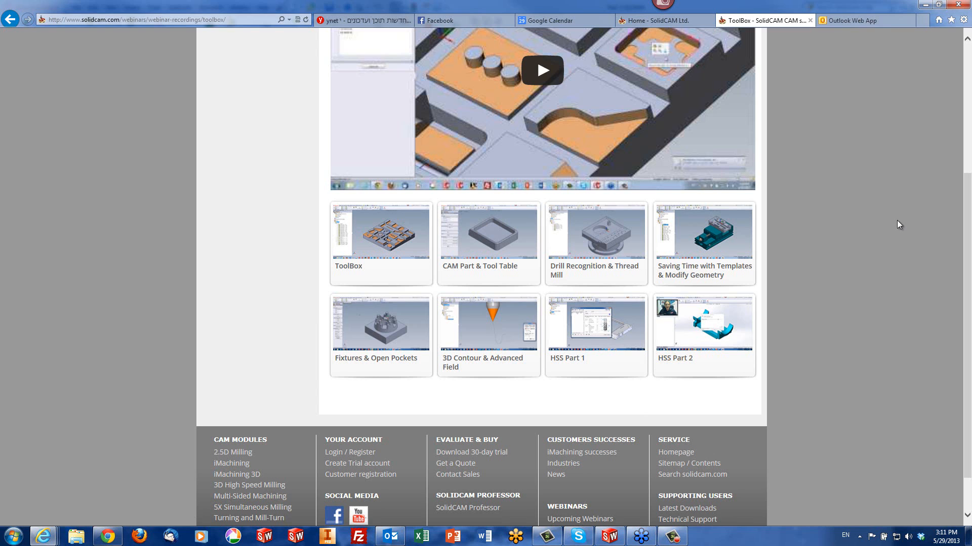
scroll(899, 224, "up", 4)
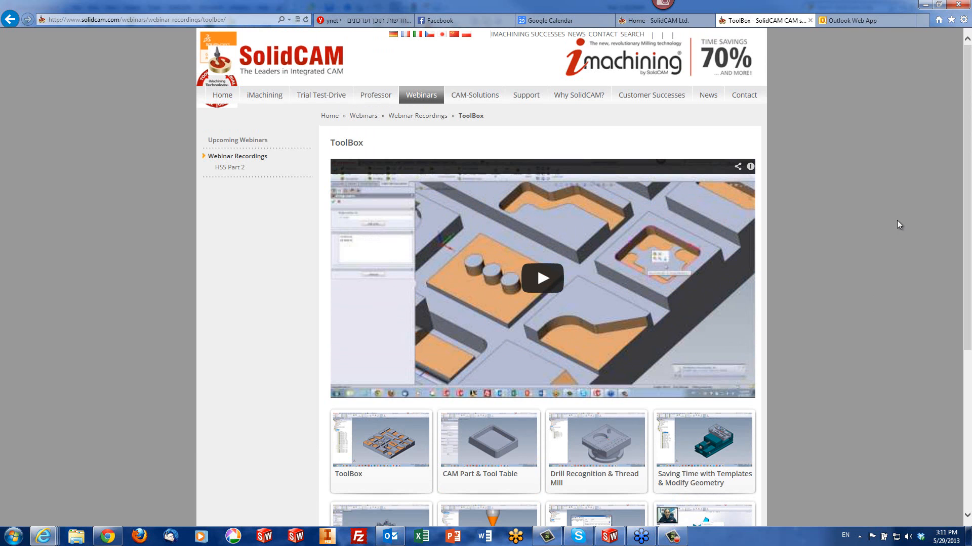
left_click(963, 5)
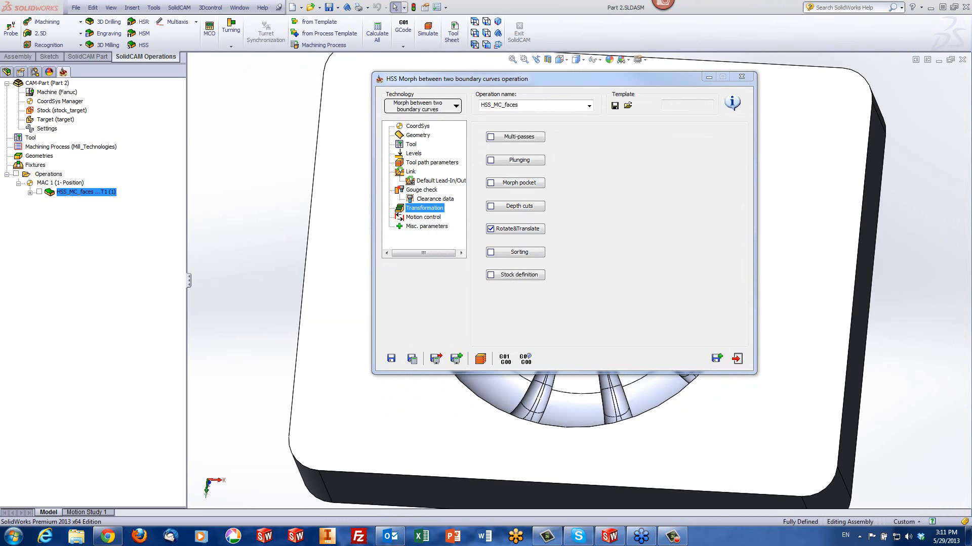
- Exit the Morph between two boundary curves operation, close Part 2, and open the recent CAM-Part Part 3.prz from the Advanced HSS folder
left_click(736, 361)
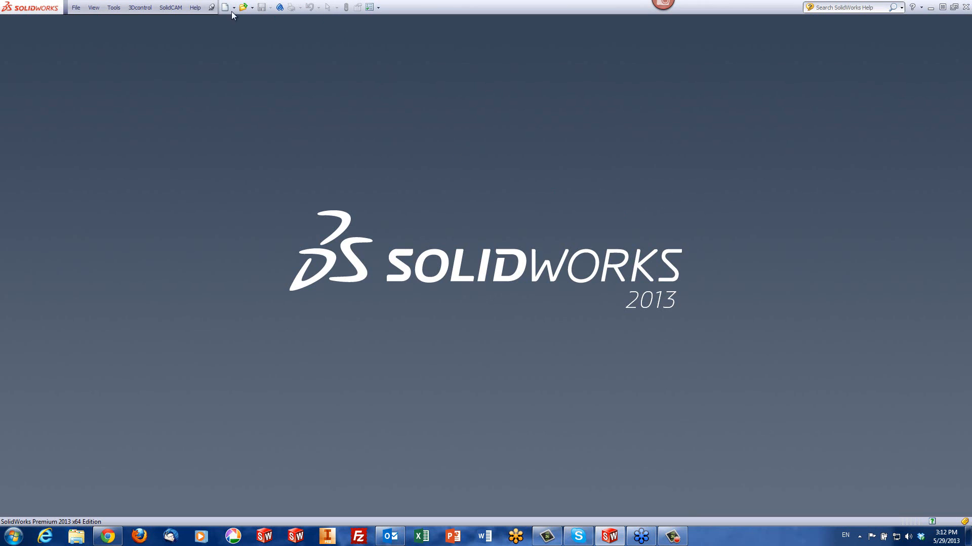
left_click(170, 7)
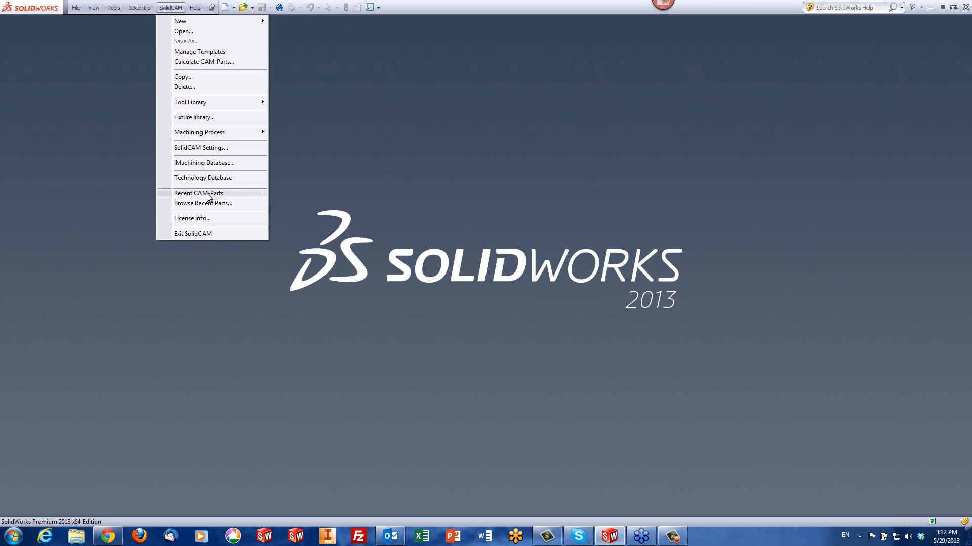
mouse_move(208, 196)
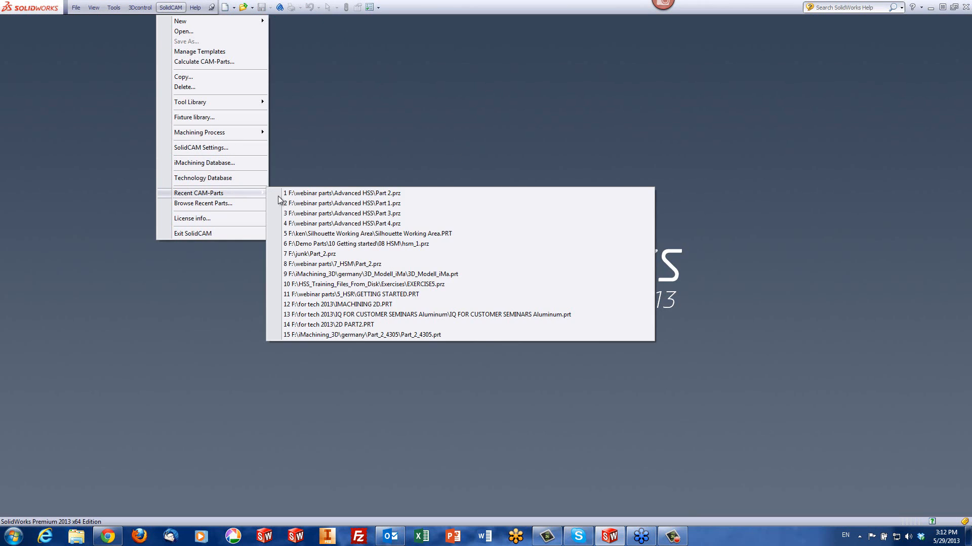
left_click(359, 214)
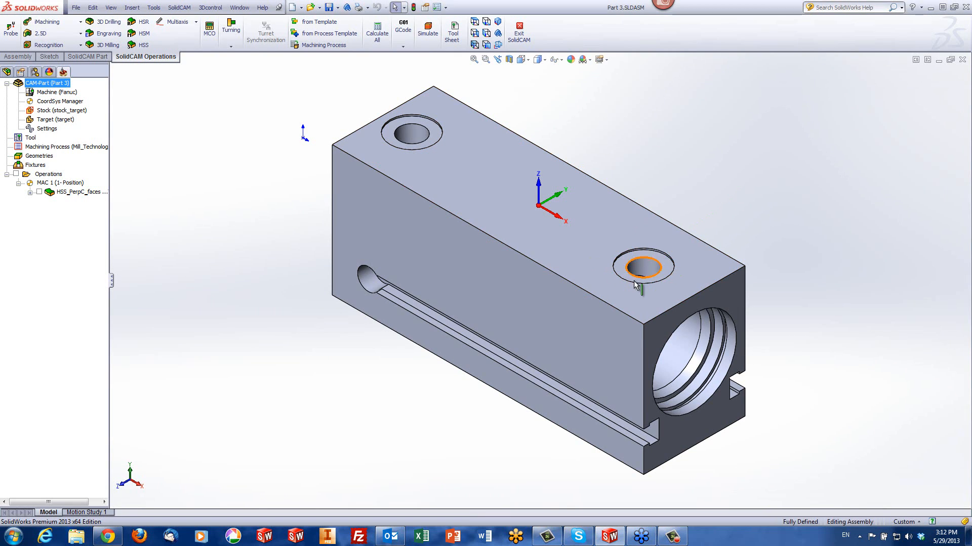
- Examine the small vertical hole near the block's end and its rounded opening inside the large horizontal bore
scroll(632, 270, "down", 5)
scroll(251, 112, "up", 5)
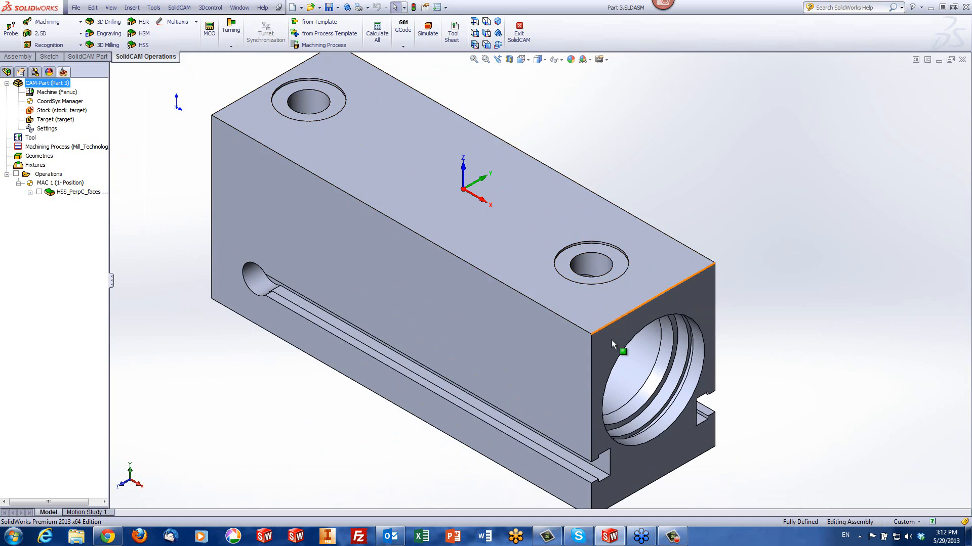
middle_click_drag(596, 329, 699, 271)
scroll(610, 221, "down", 4)
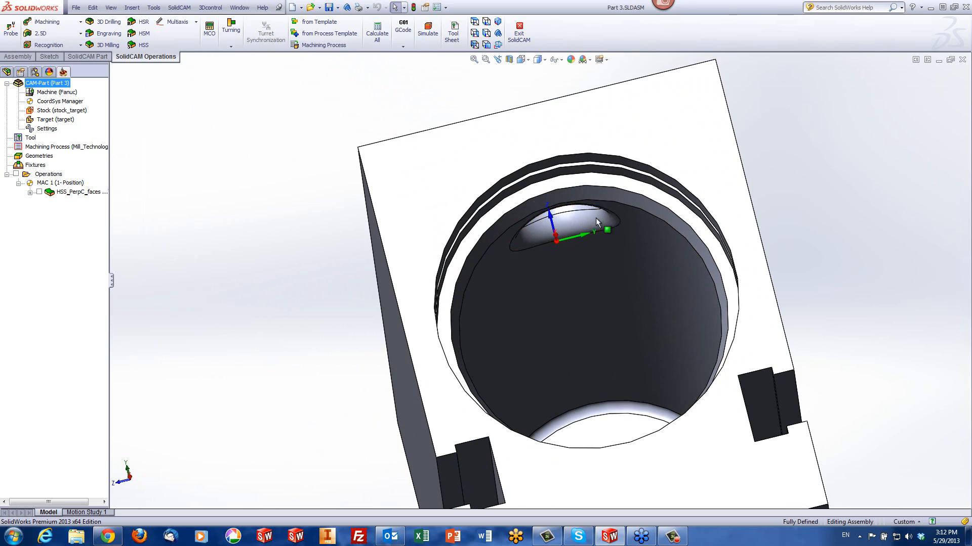
left_click(590, 223)
middle_click_drag(591, 233, 694, 341)
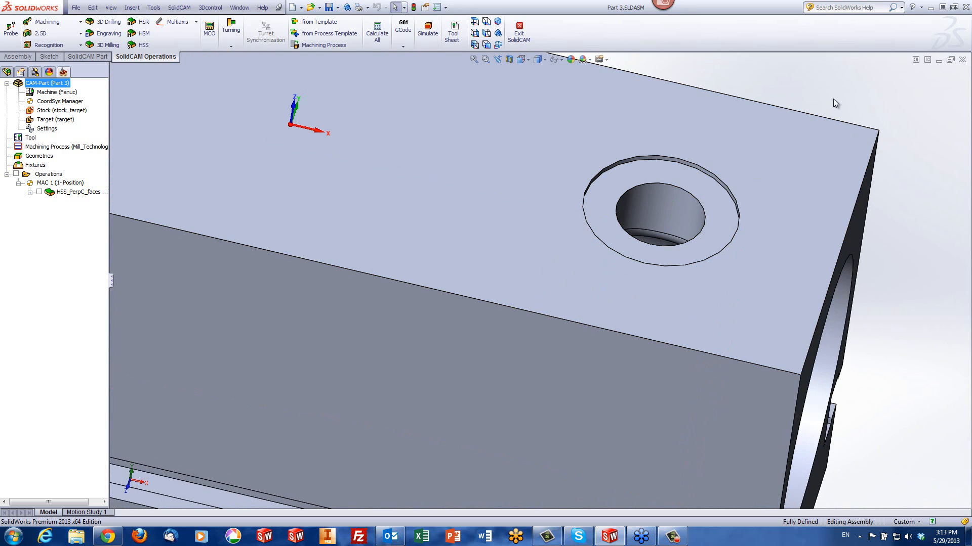
- Select the small hole's circular upper edge and compare it with the hole's opening inside the large bore
left_click(691, 198)
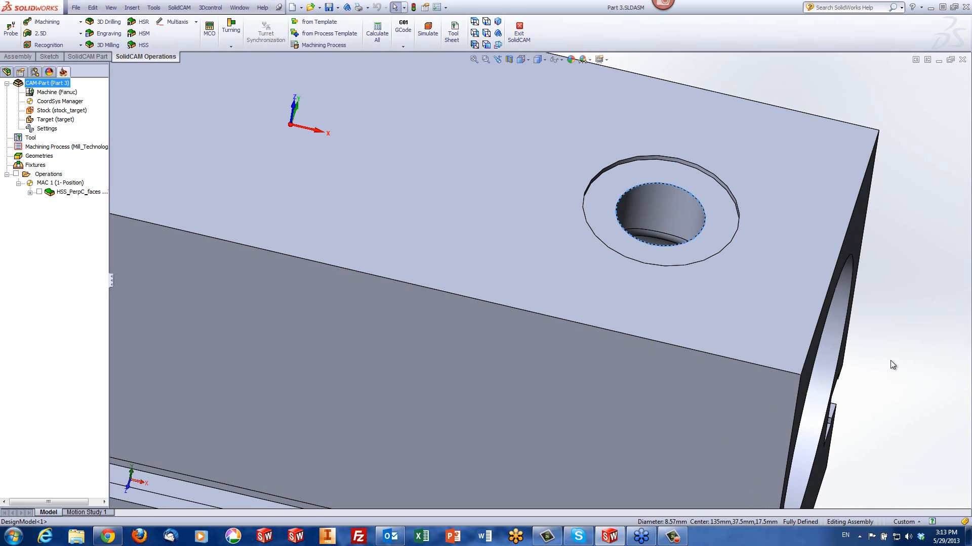
middle_click_drag(891, 360, 765, 279)
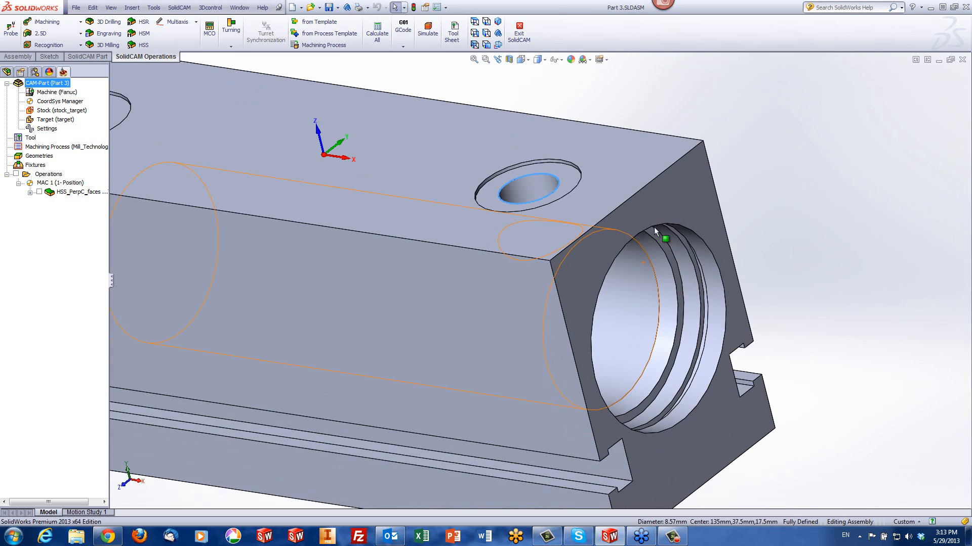
scroll(654, 227, "down", 3)
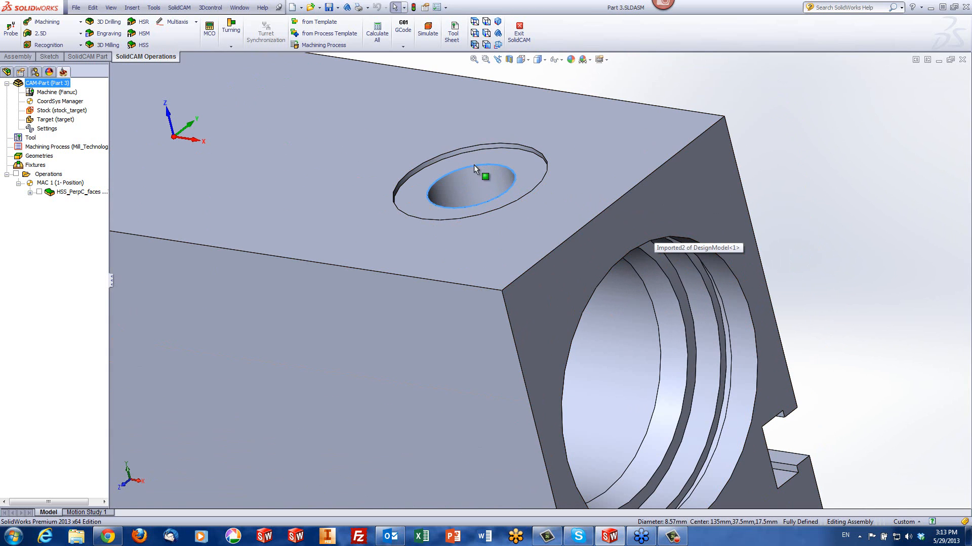
left_click(480, 207)
middle_click_drag(596, 271, 566, 199)
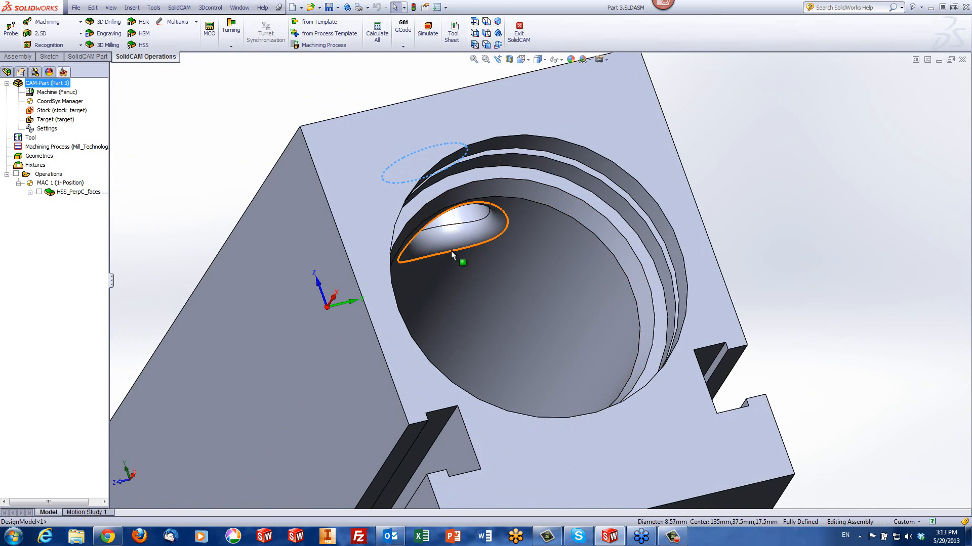
middle_click_drag(427, 189, 509, 249)
scroll(508, 249, "up", 6)
scroll(406, 198, "down", 2)
middle_click_drag(443, 253, 464, 258)
scroll(429, 239, "up", 2)
scroll(429, 241, "up", 2)
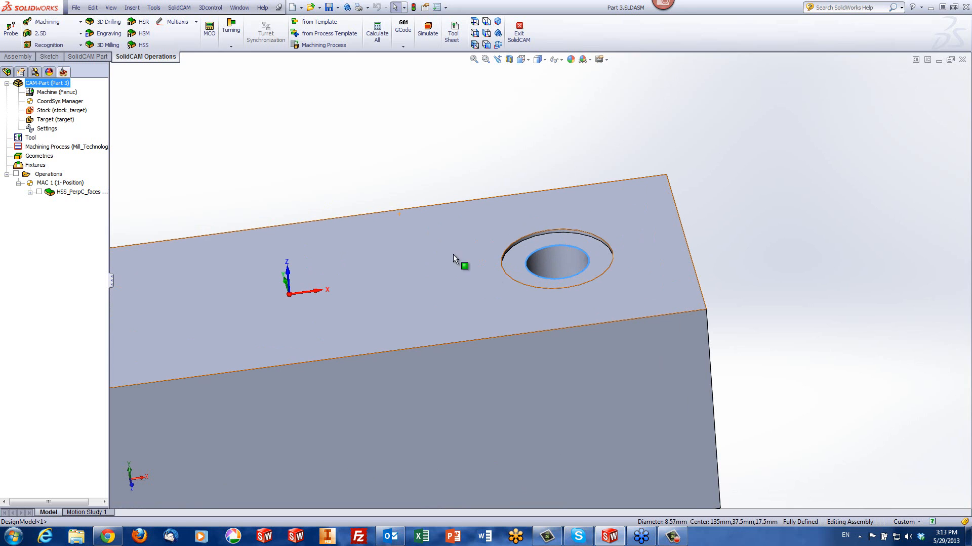
- Examine how the rounded opening inside the large bore can be reached through the small hole from above
middle_click_drag(559, 289, 453, 244)
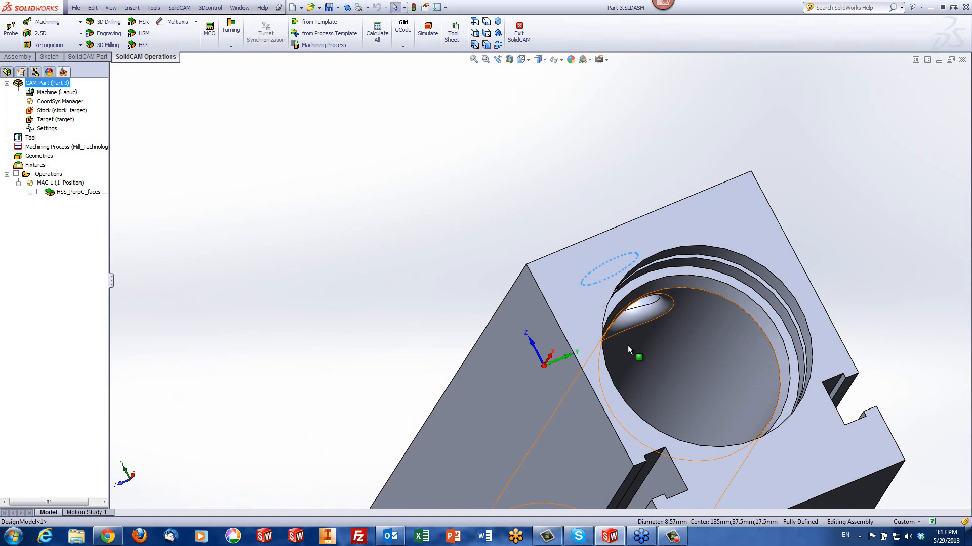
middle_click_drag(626, 330, 723, 325)
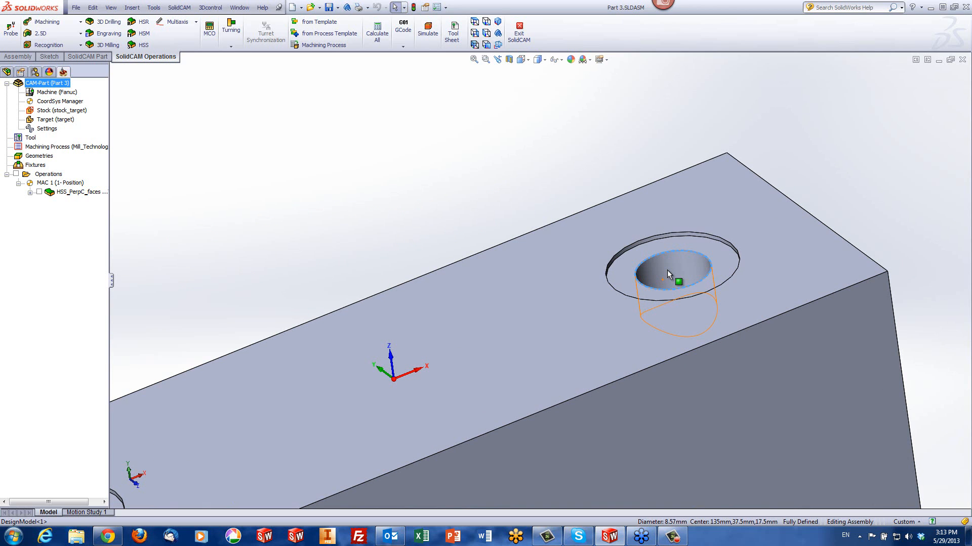
middle_click_drag(685, 281, 700, 272)
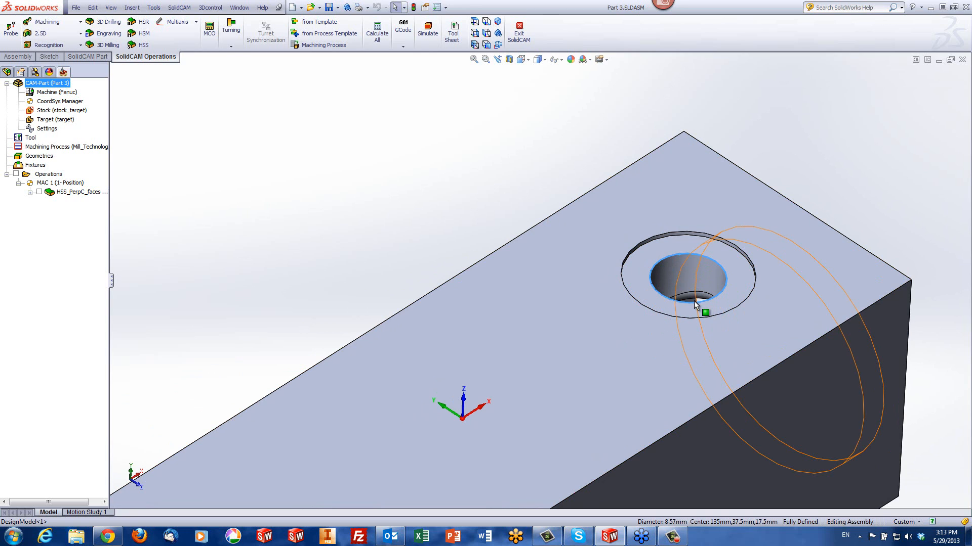
- Open the HSS_PerpC_faces operation and show its drive surface geometry at the hole's rounded opening inside the bore
double_click(84, 193)
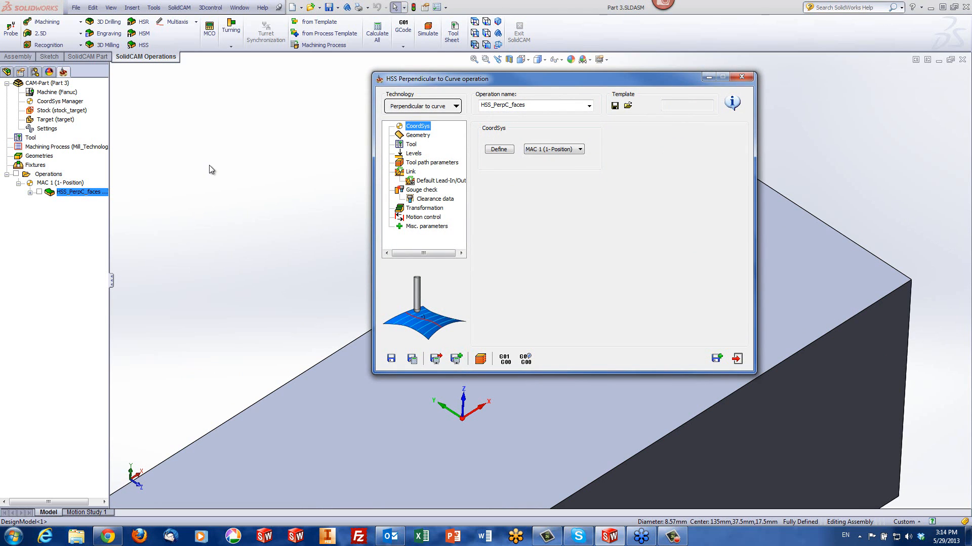
left_click(418, 136)
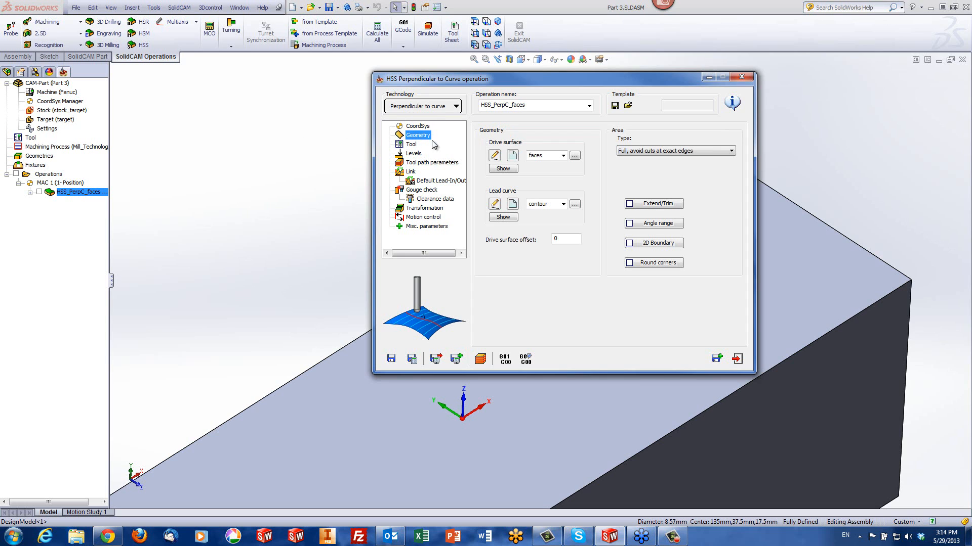
left_click(497, 171)
middle_click_drag(742, 300, 613, 294)
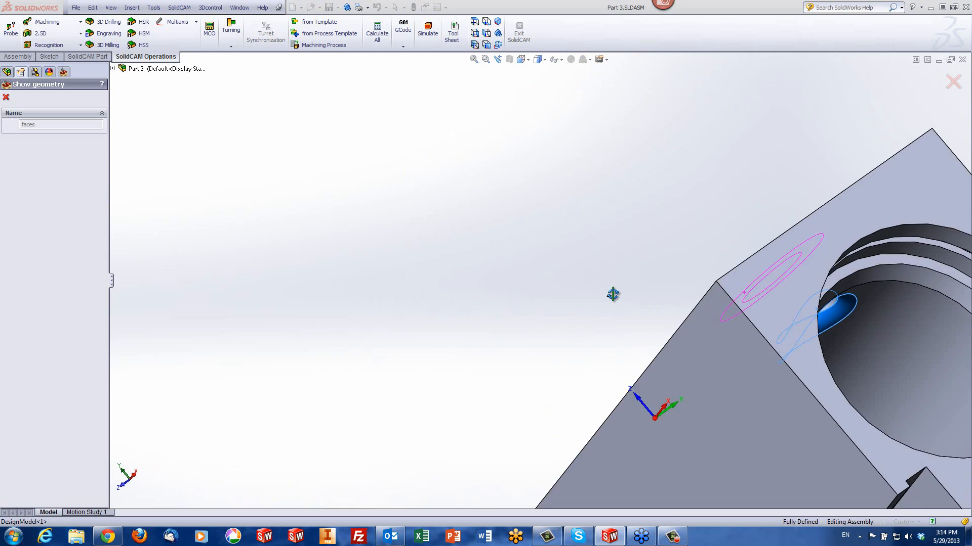
scroll(658, 308, "up", 3)
scroll(741, 326, "down", 4)
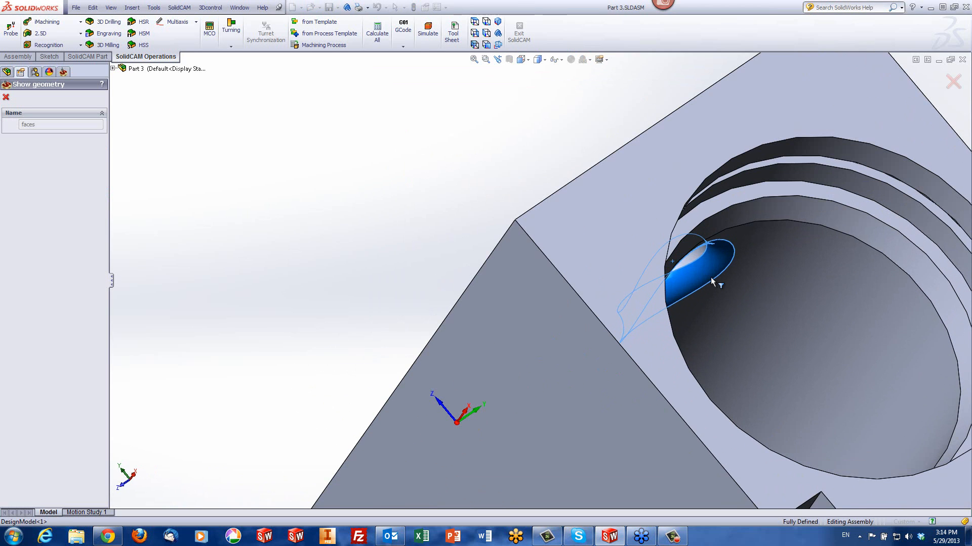
middle_click_drag(697, 274, 678, 300)
left_click(6, 97)
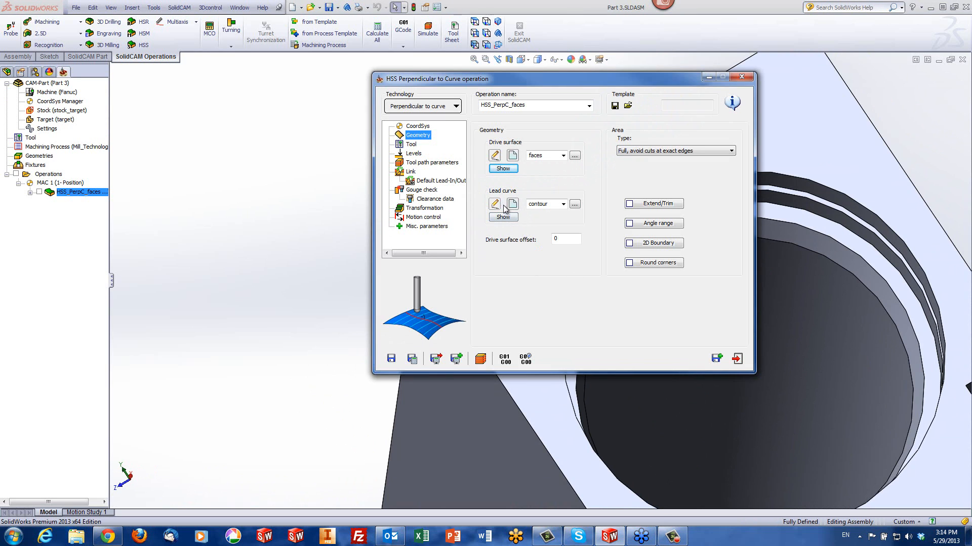
- Show the operation's lead curve and inspect it from inside the bore and from above the small hole
left_click(500, 217)
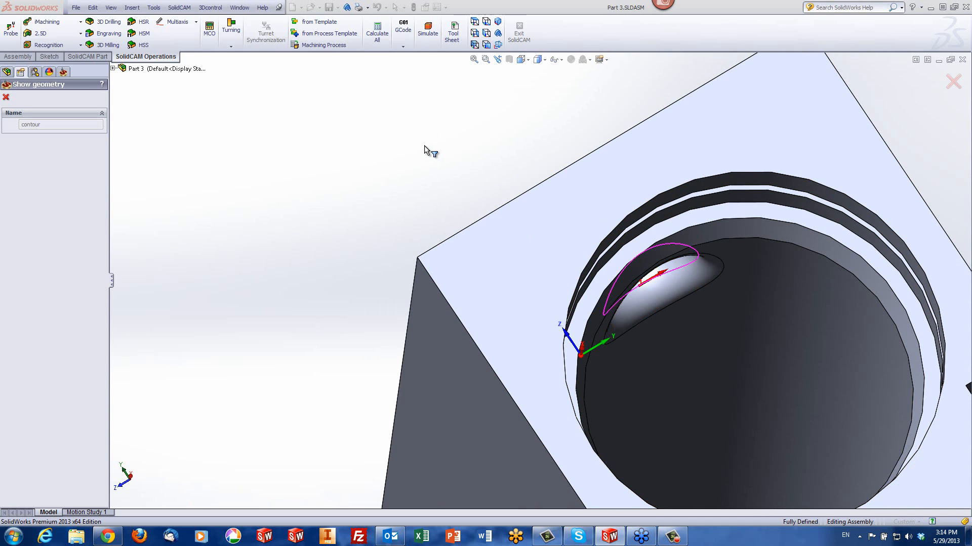
middle_click_drag(508, 240, 503, 243)
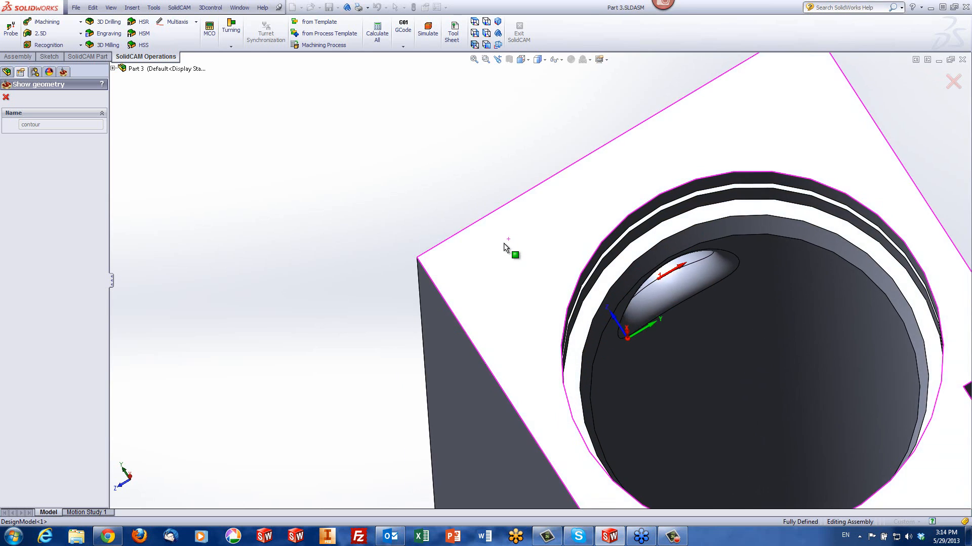
scroll(503, 243, "up", 1)
scroll(502, 243, "up", 1)
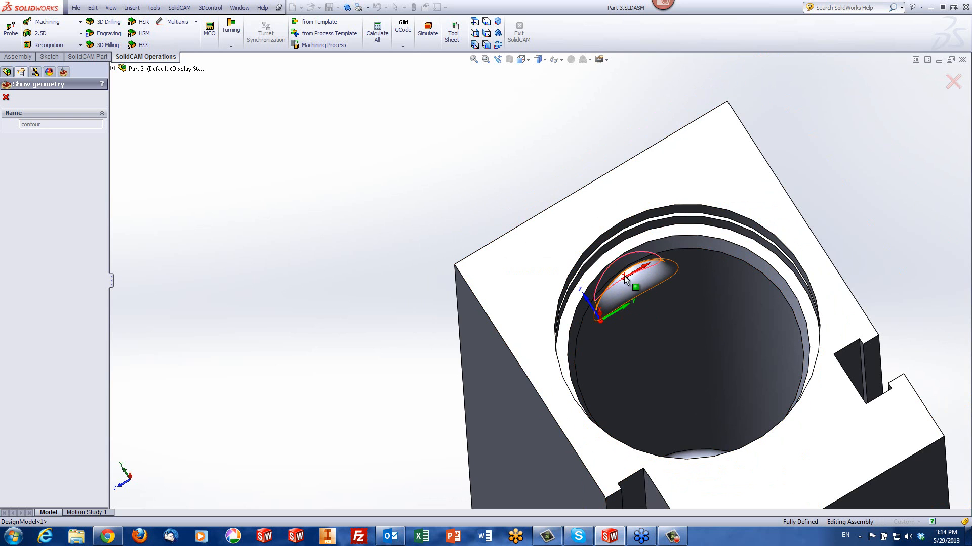
middle_click_drag(624, 275, 729, 284)
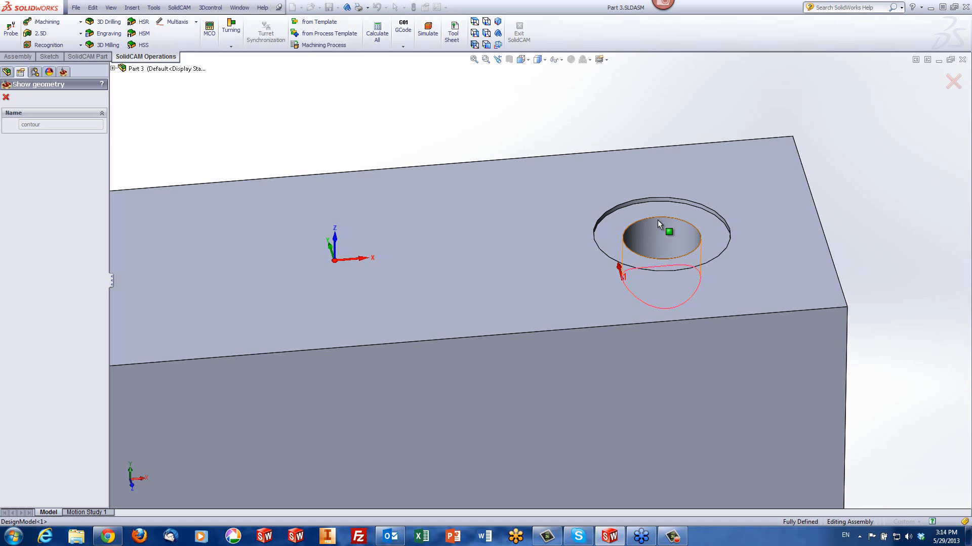
left_click(5, 97)
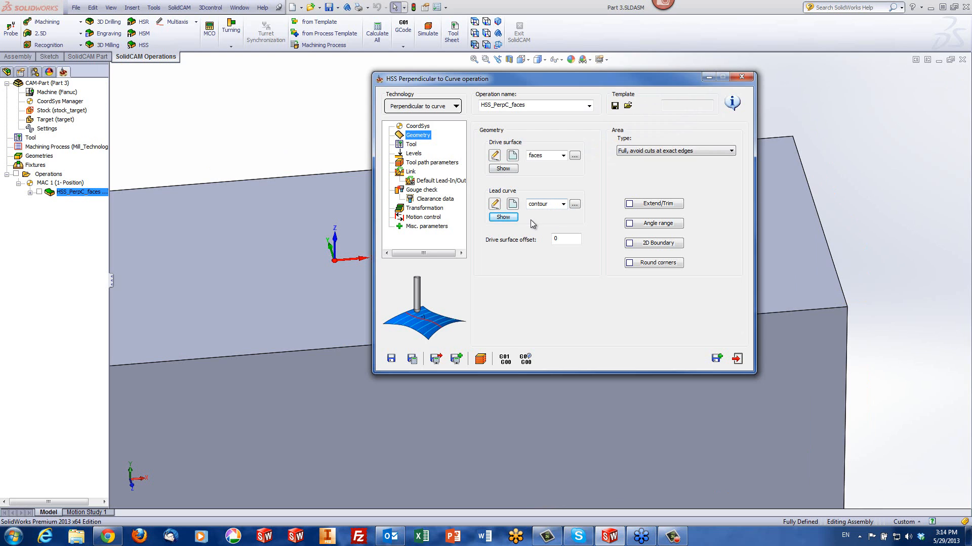
- Review the slot mill's dimensions and cutting length in the tool definition, keeping it as the operation's tool
left_click(414, 146)
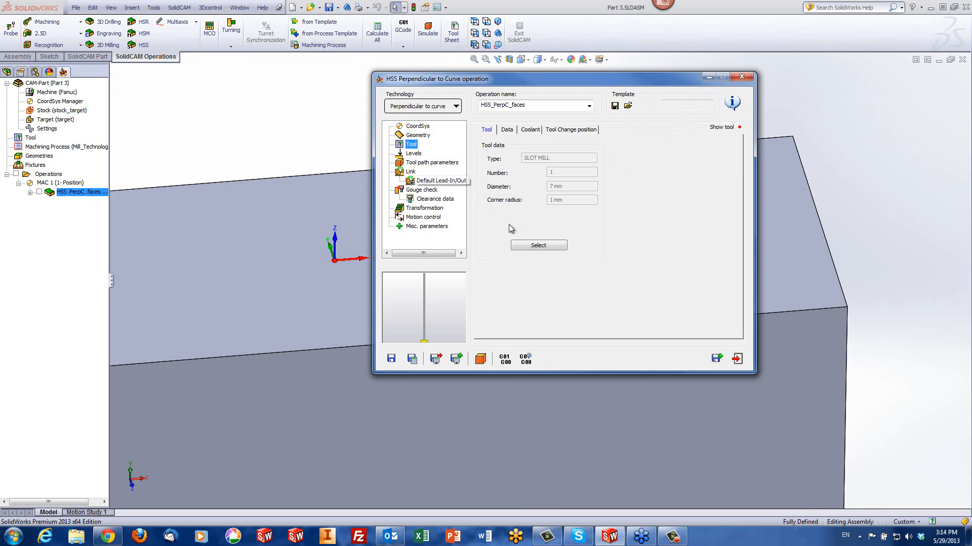
left_click(534, 247)
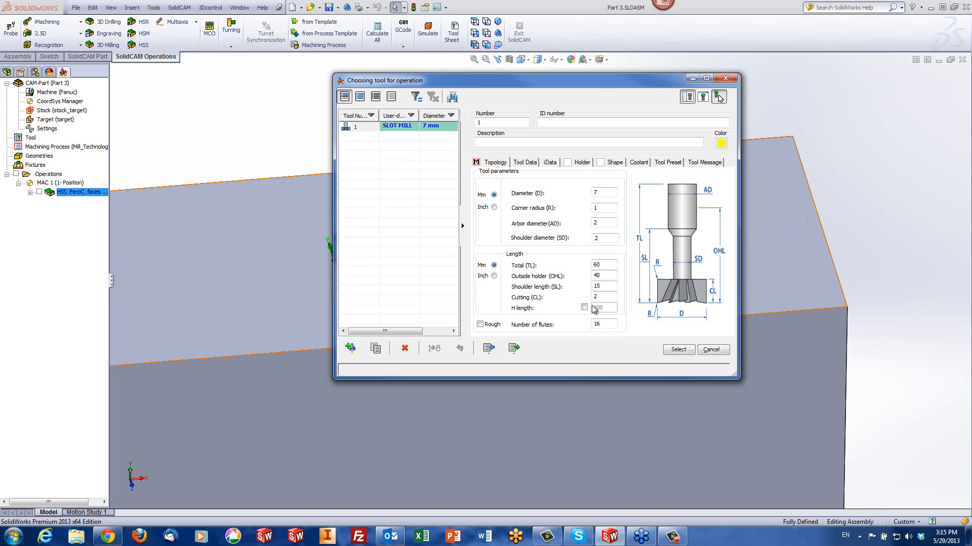
left_click(604, 297)
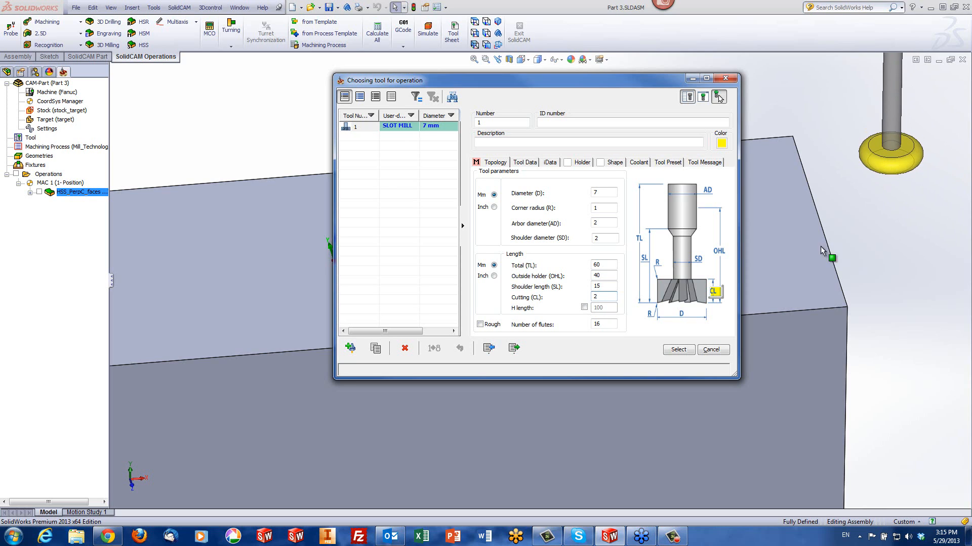
left_click(676, 349)
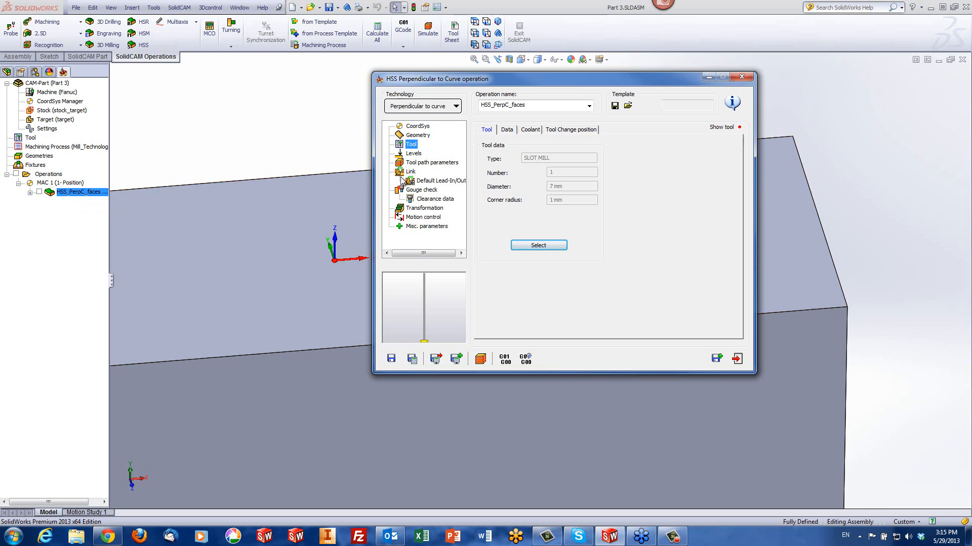
- Review the tool path surface quality parameters and the settings of the first and second gouge checks
left_click(416, 163)
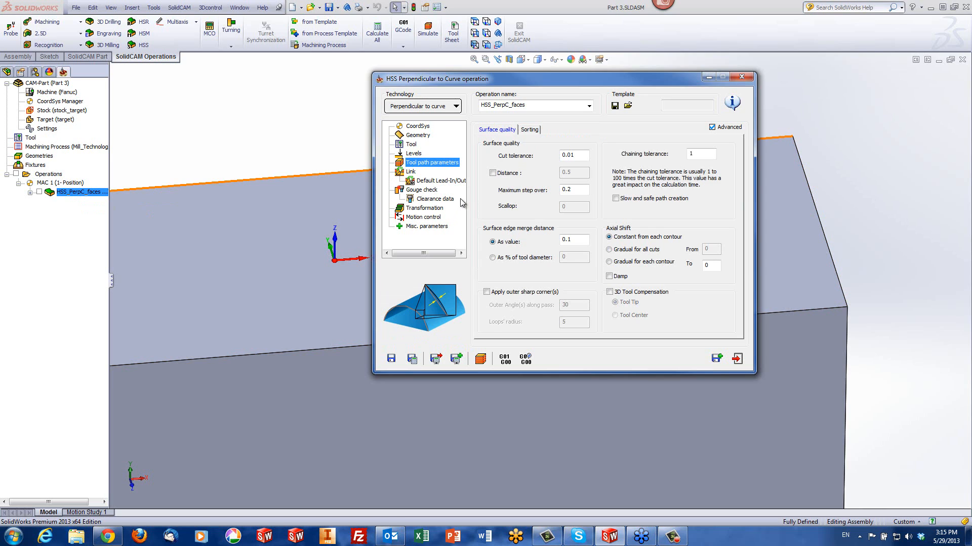
left_click(410, 192)
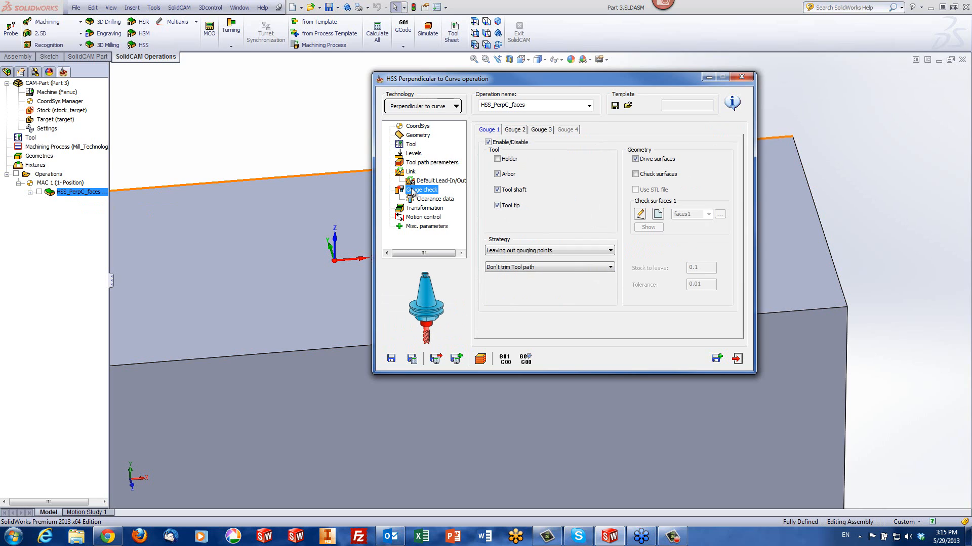
left_click(517, 130)
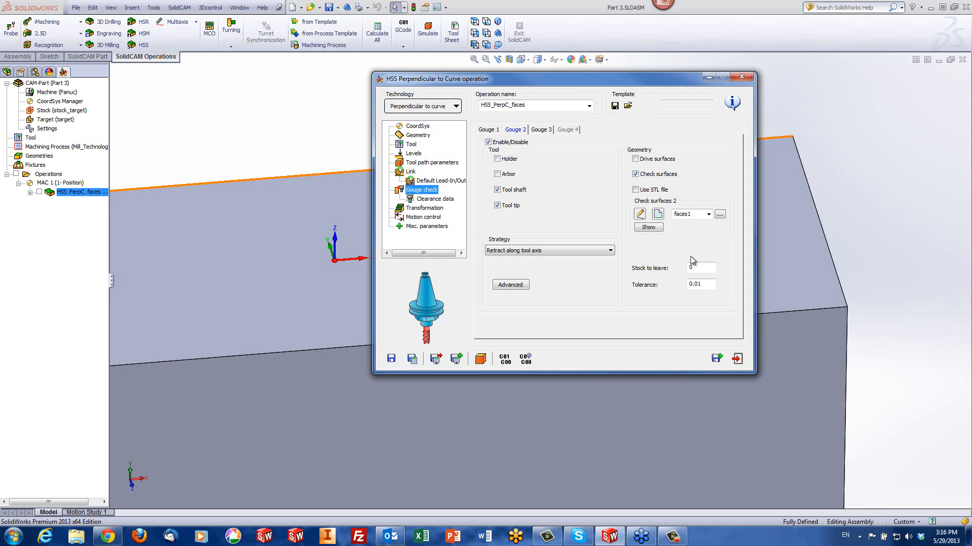
- Show the second gouge check's check surfaces and inspect them around the small hole and the block's upper face
left_click(647, 228)
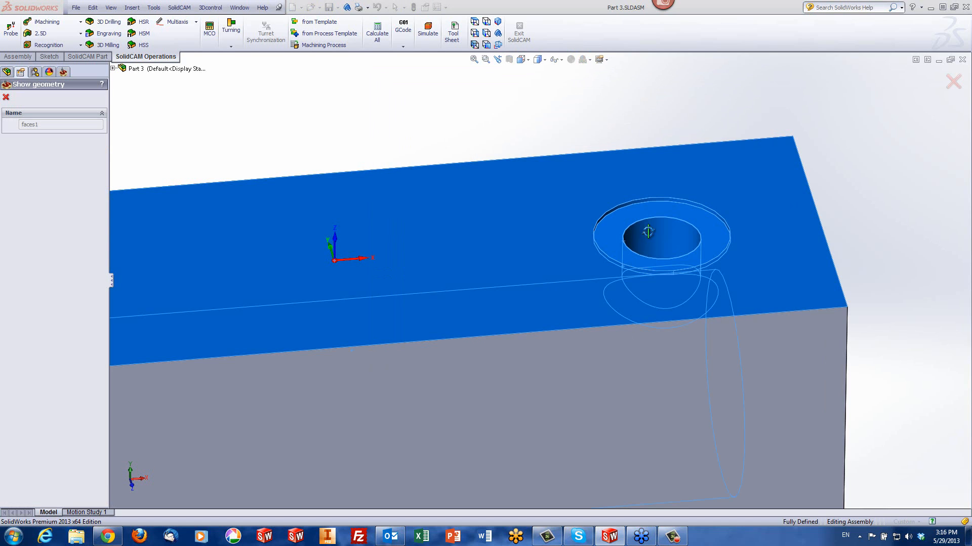
middle_click_drag(642, 232, 519, 286)
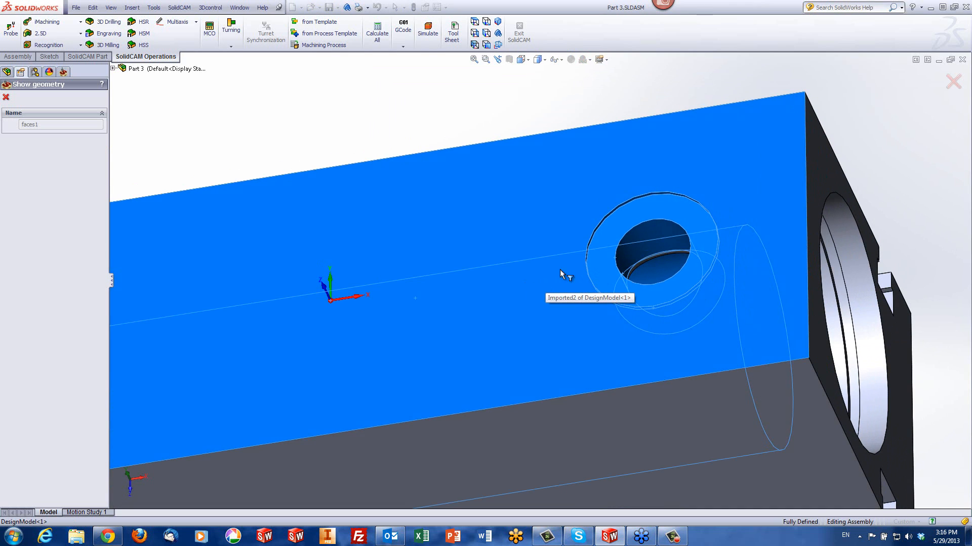
scroll(572, 272, "up", 2)
scroll(585, 270, "down", 1)
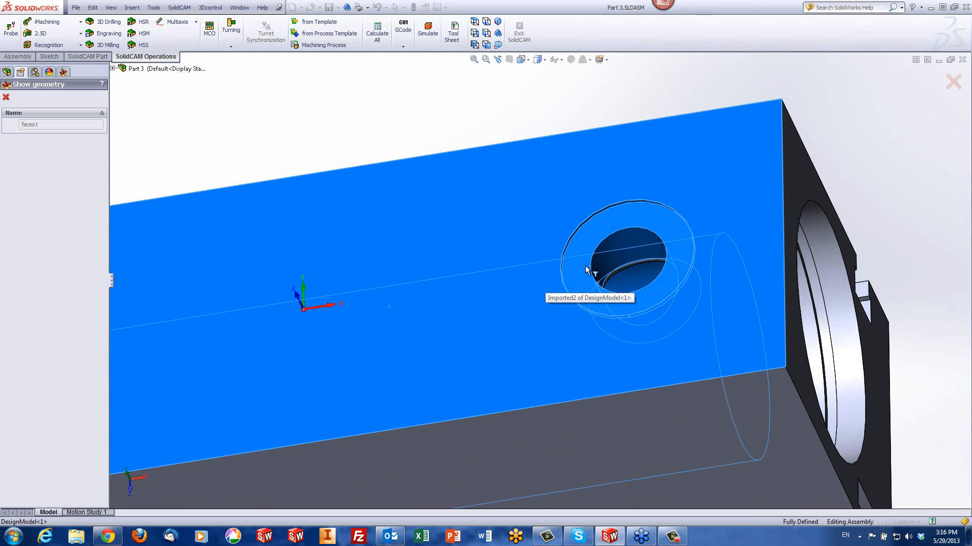
scroll(587, 268, "up", 2)
scroll(669, 283, "down", 1)
middle_click_drag(670, 283, 665, 258)
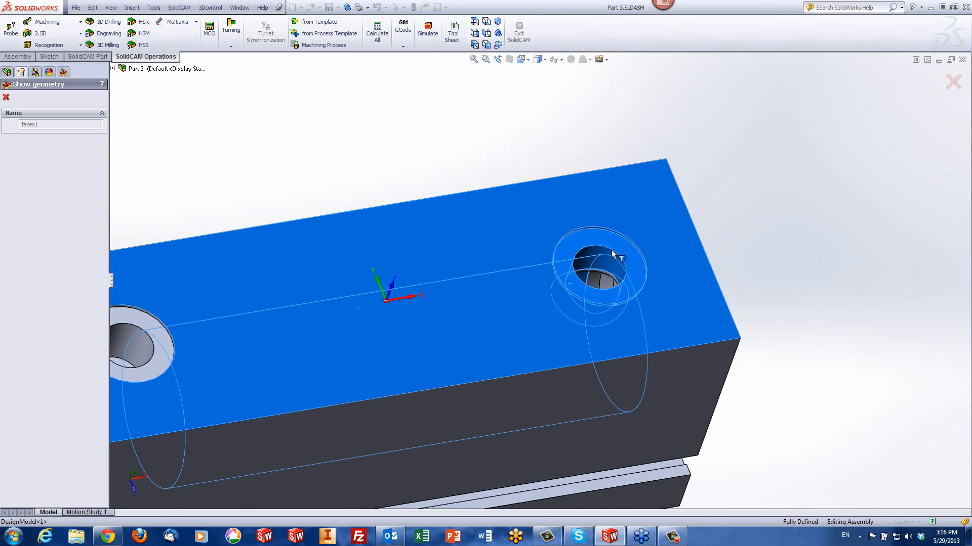
scroll(602, 261, "down", 4)
middle_click_drag(580, 290, 777, 314)
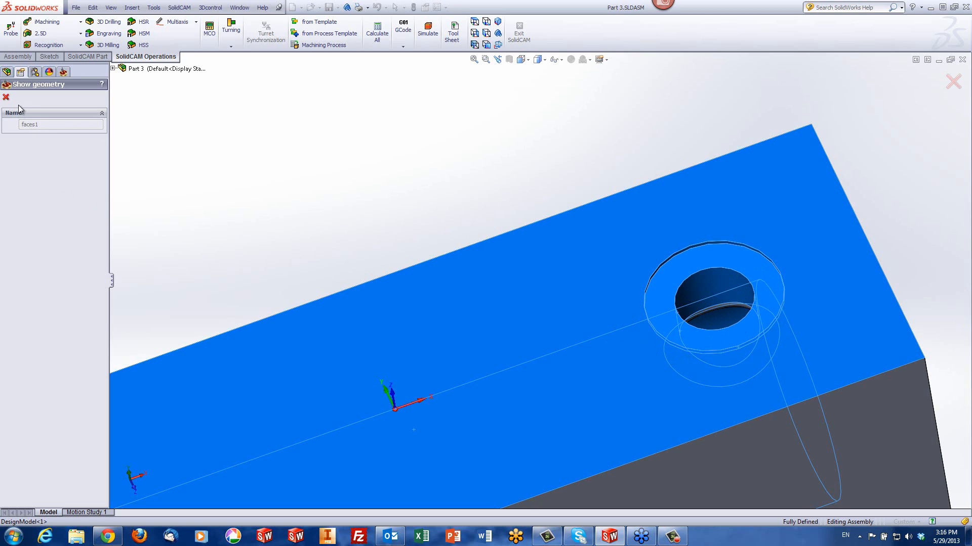
left_click(6, 97)
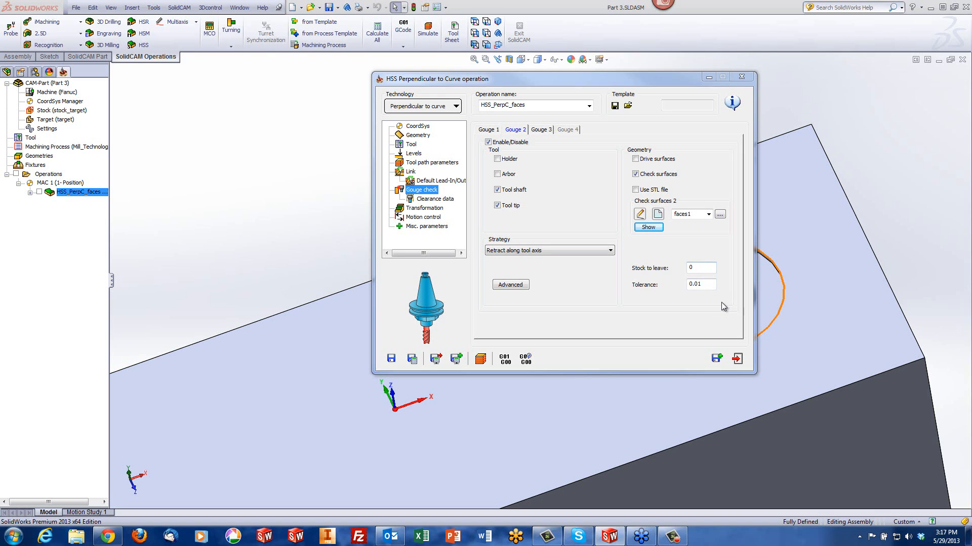
- Start the operation's Host CAD simulation and single-step the slot mill down through the small hole
left_click(479, 360)
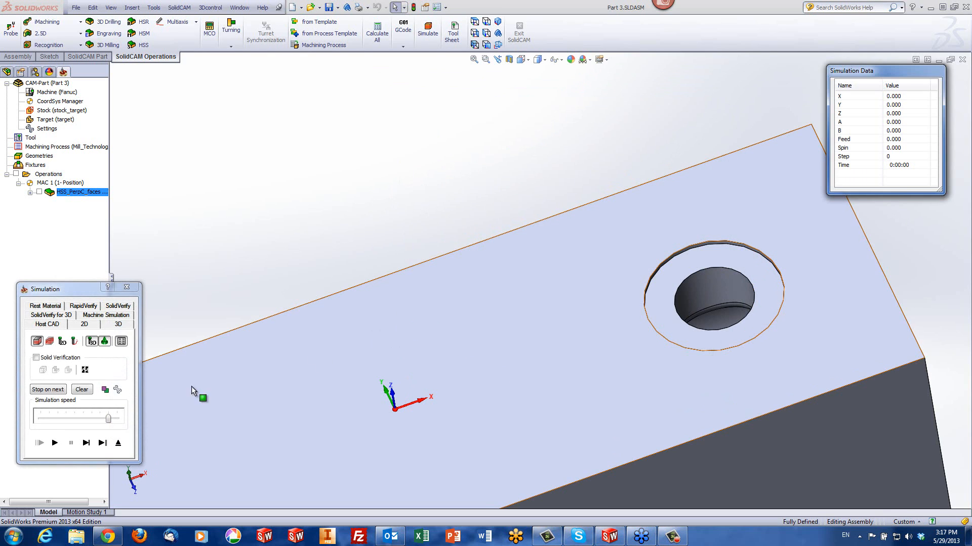
left_click(85, 444)
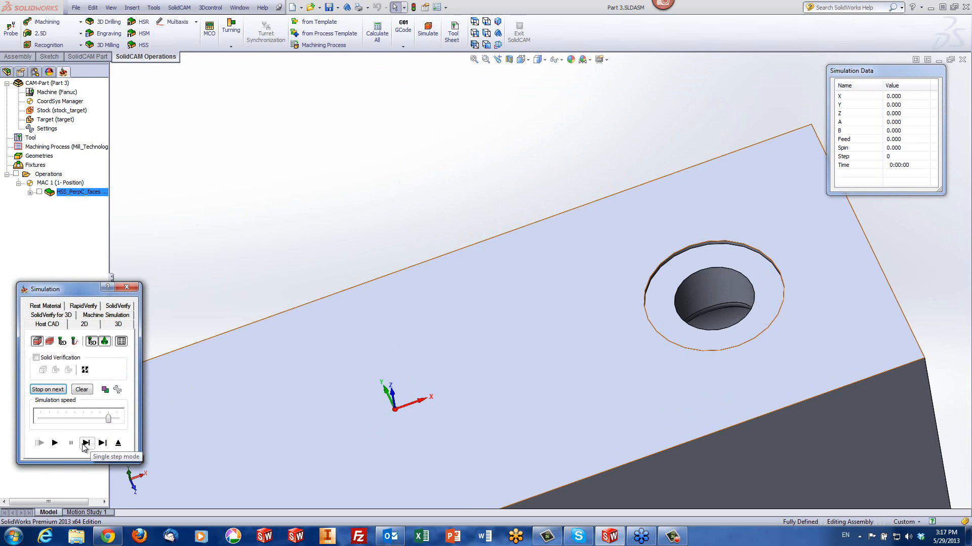
left_click(85, 443)
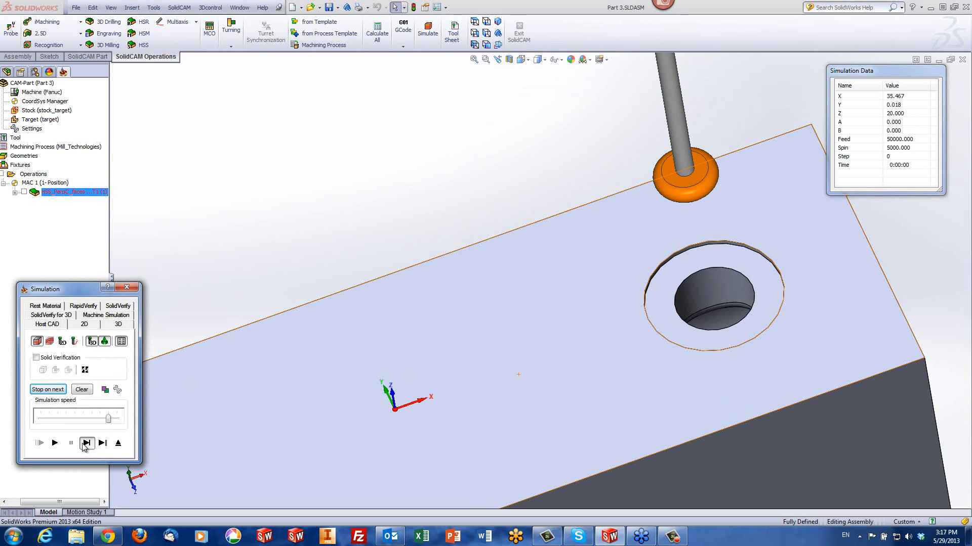
left_click(85, 444)
left_click(86, 444)
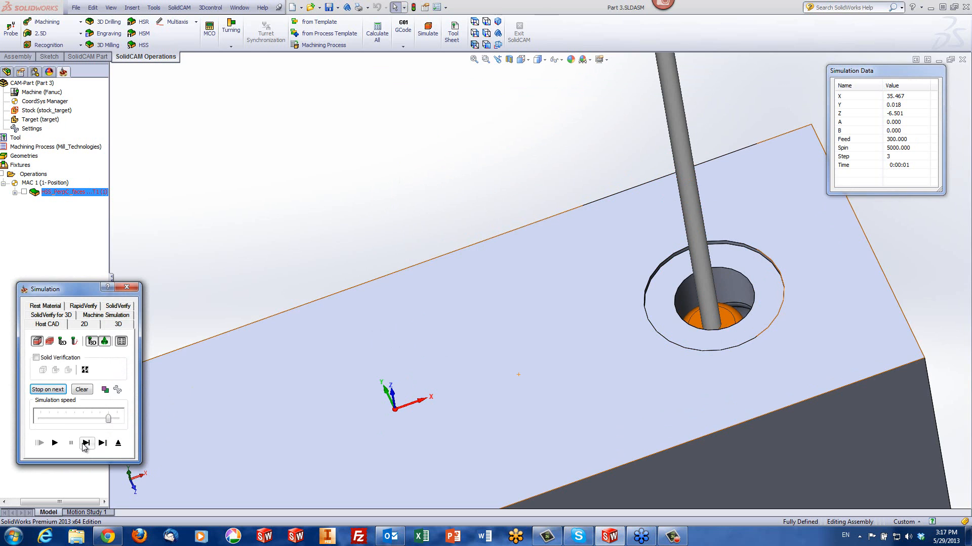
left_click(86, 444)
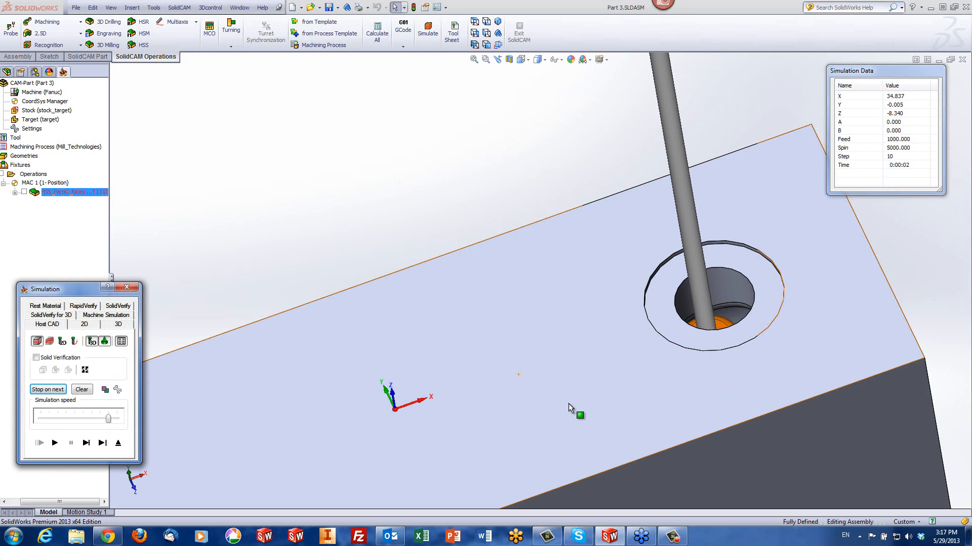
- View the slot mill from inside the large bore and play the rest of the tool path simulation
middle_click_drag(569, 407, 538, 395)
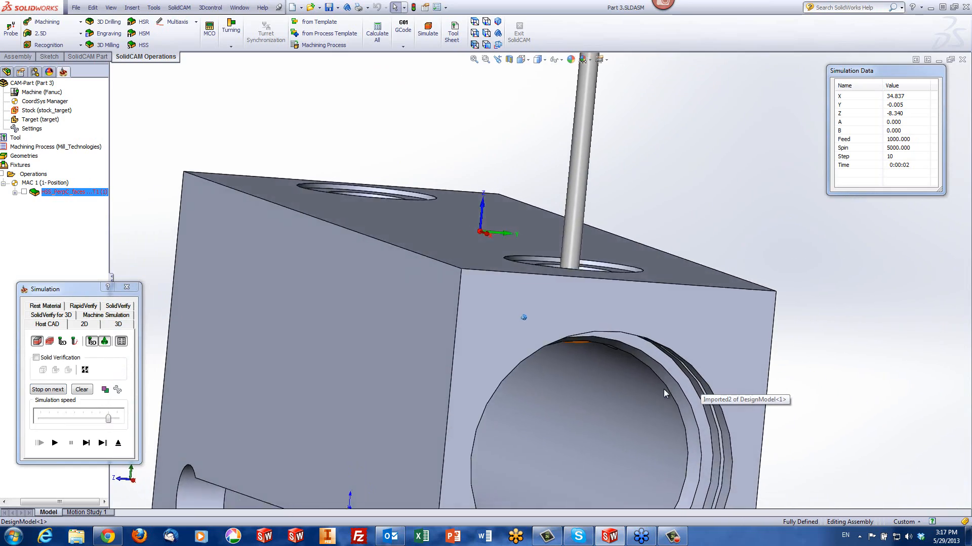
scroll(601, 323, "down", 5)
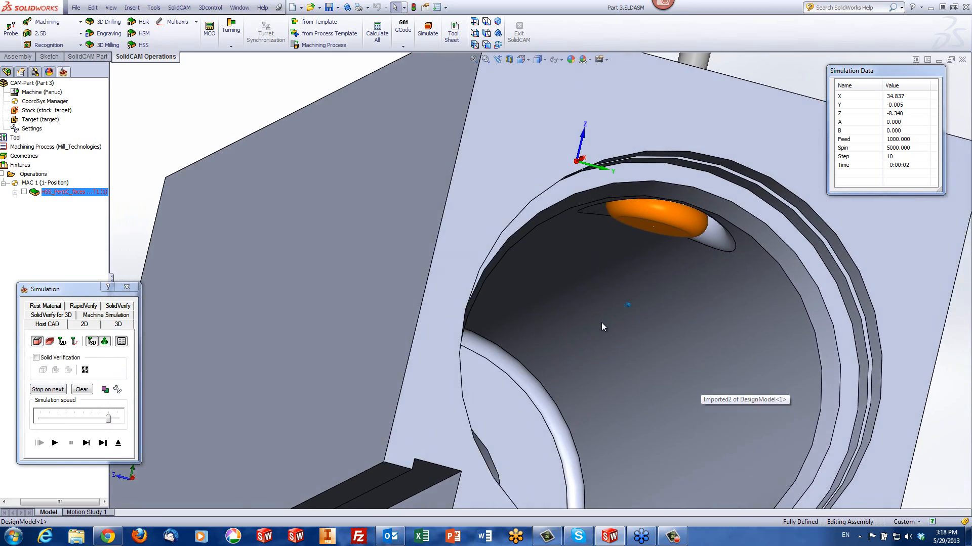
scroll(598, 322, "down", 2)
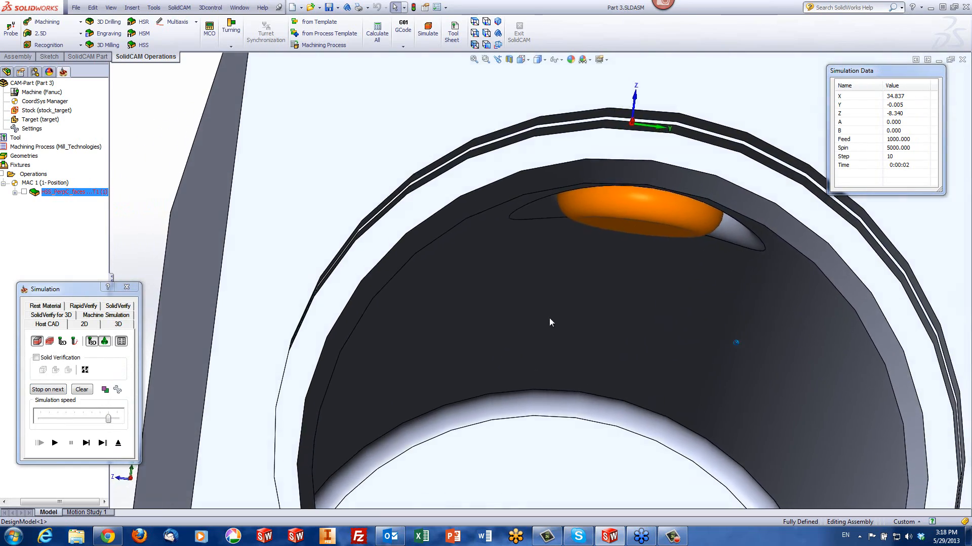
left_click(55, 445)
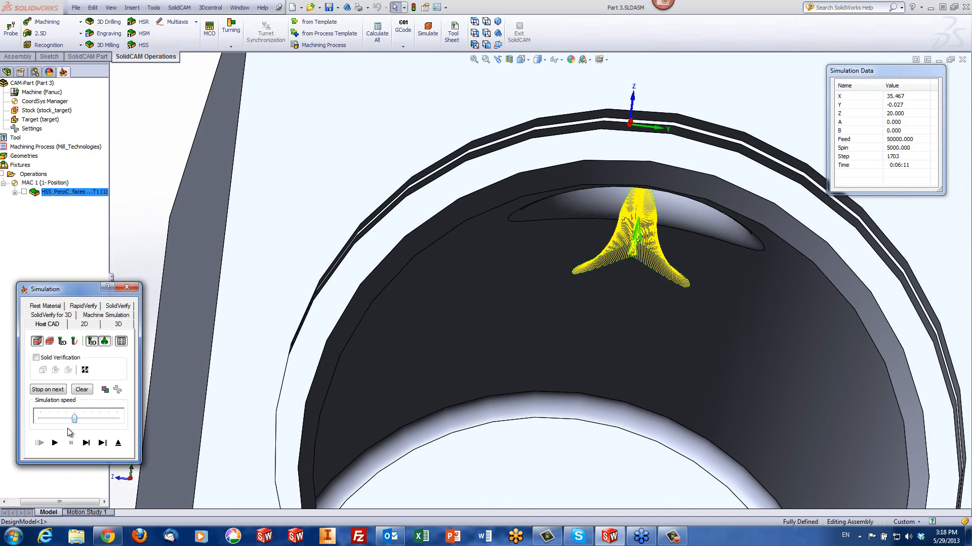
- Replay the slot mill's simulation, viewing it from inside the large bore and outside the block, then exit the simulation and close the operation
left_click(55, 443)
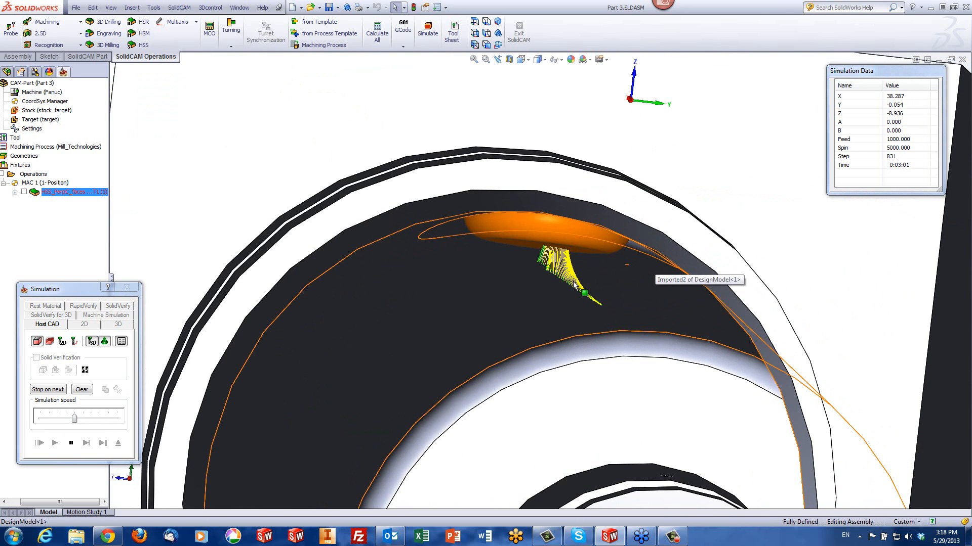
scroll(567, 284, "down", 5)
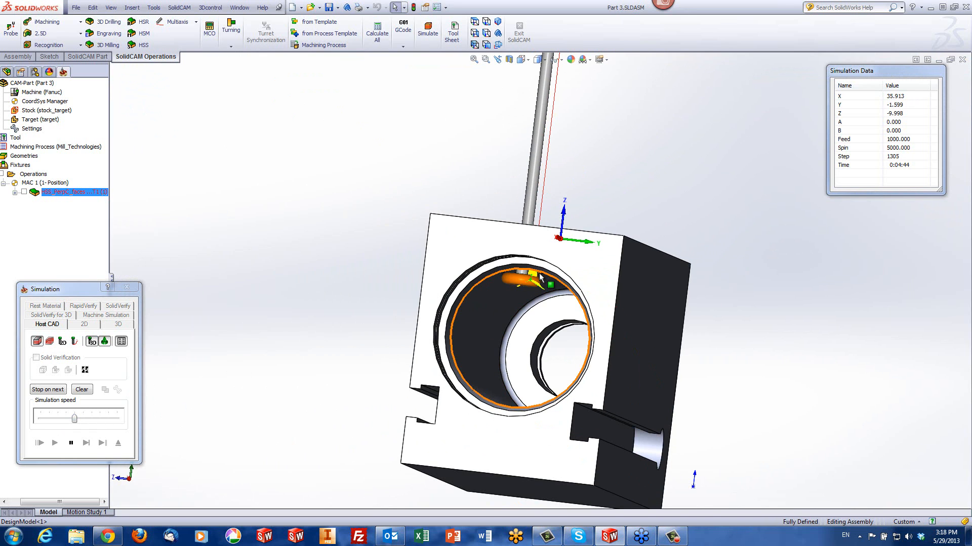
middle_click_drag(537, 284, 510, 262)
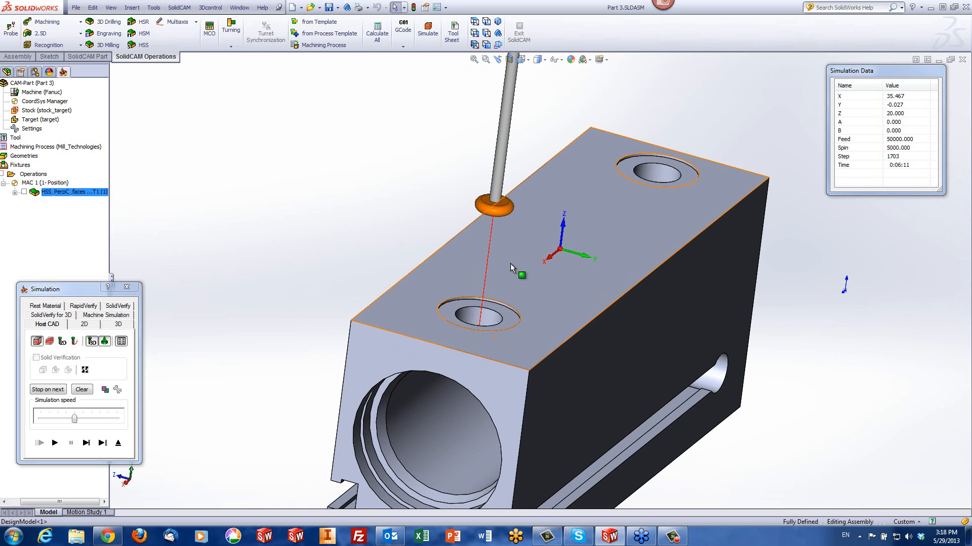
middle_click_drag(510, 263, 529, 306)
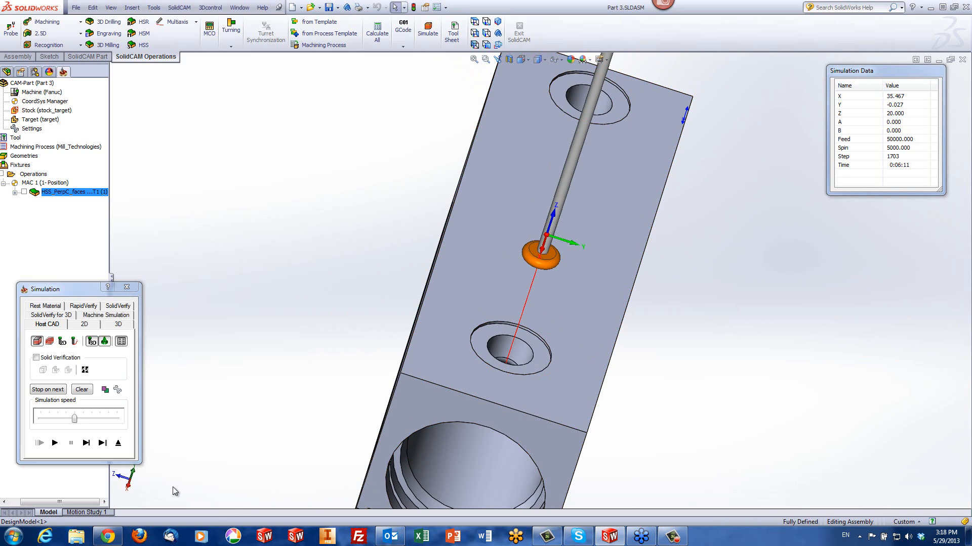
left_click(118, 444)
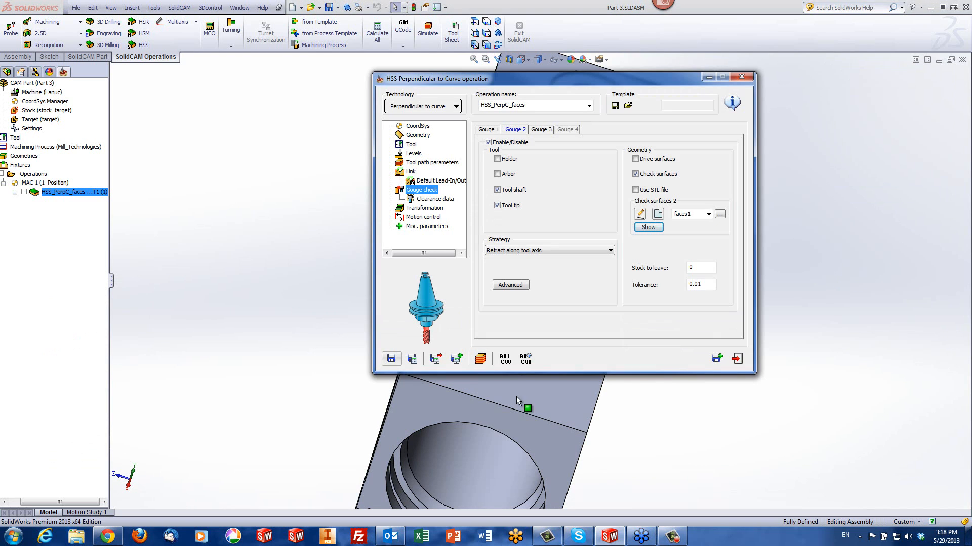
left_click(736, 358)
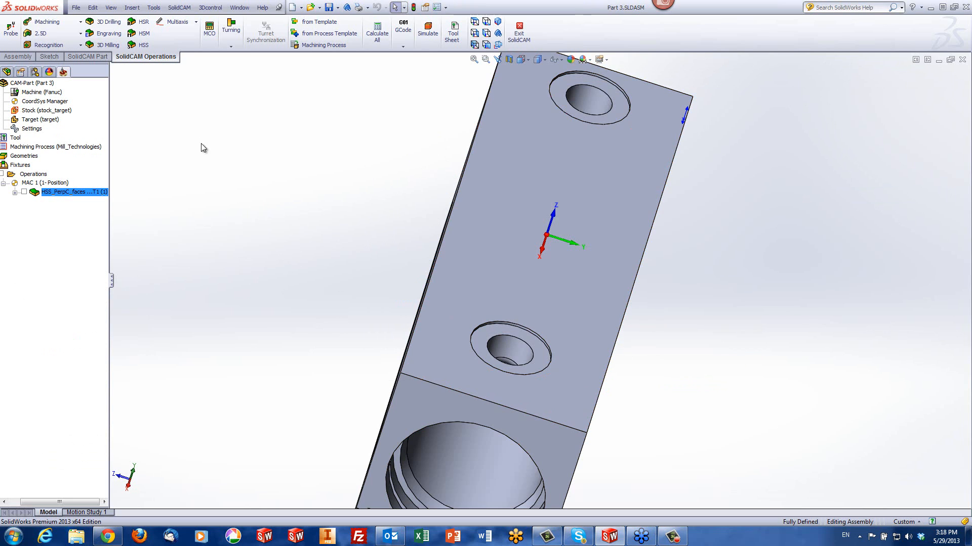
- Open the recently used CAM-part Part 4.prz from the Advanced HSS folder
left_click(179, 8)
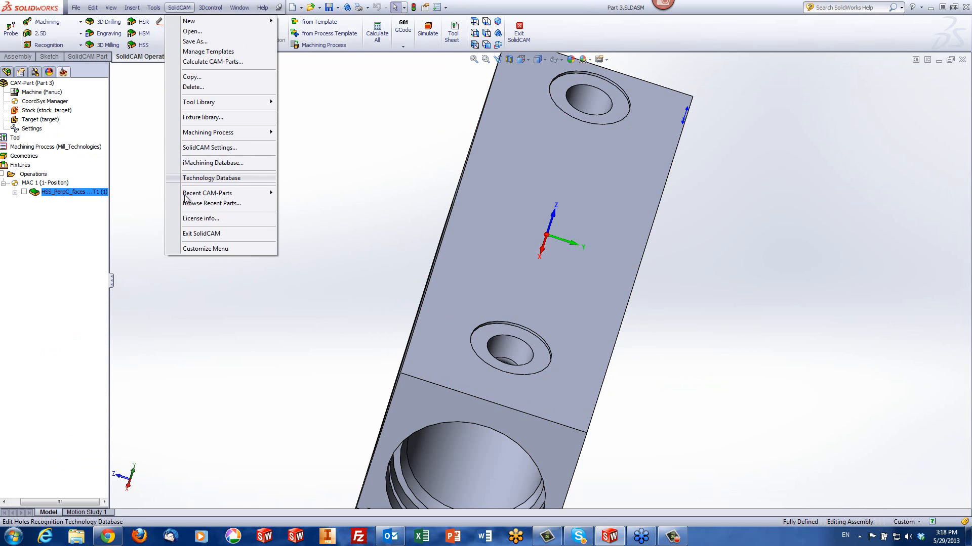
mouse_move(187, 196)
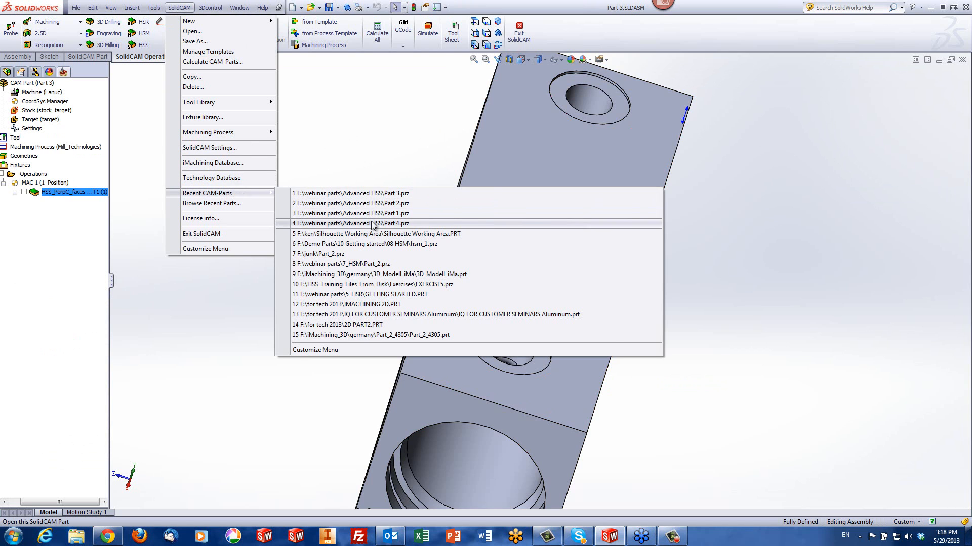
left_click(504, 229)
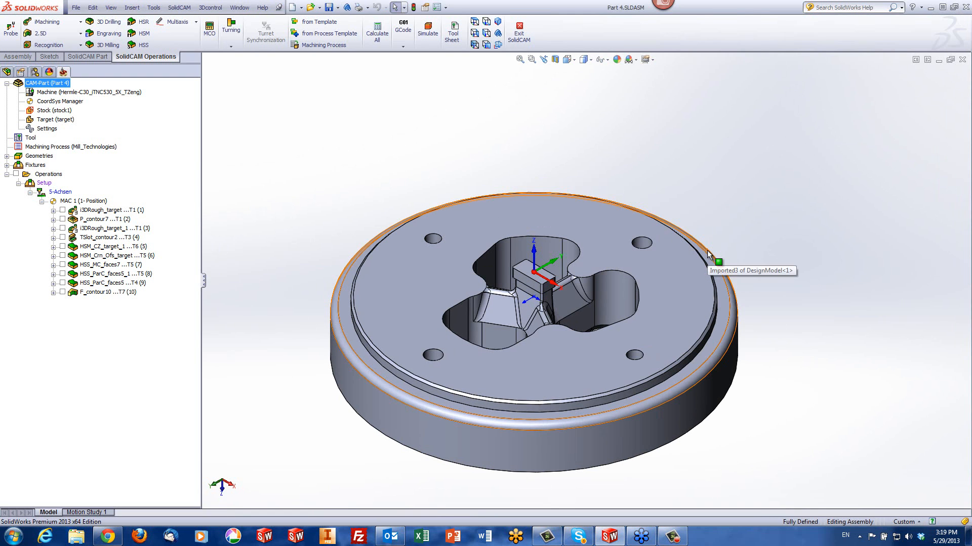
- Examine the disc's three through pockets, the filleted ribs between them, and the faces under the central post's head
scroll(519, 358, "down", 6)
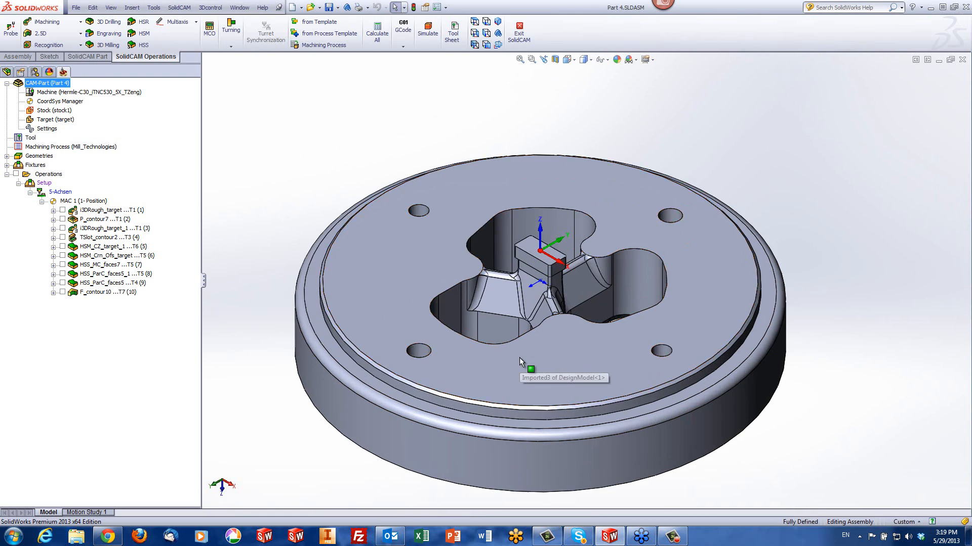
scroll(530, 342, "up", 5)
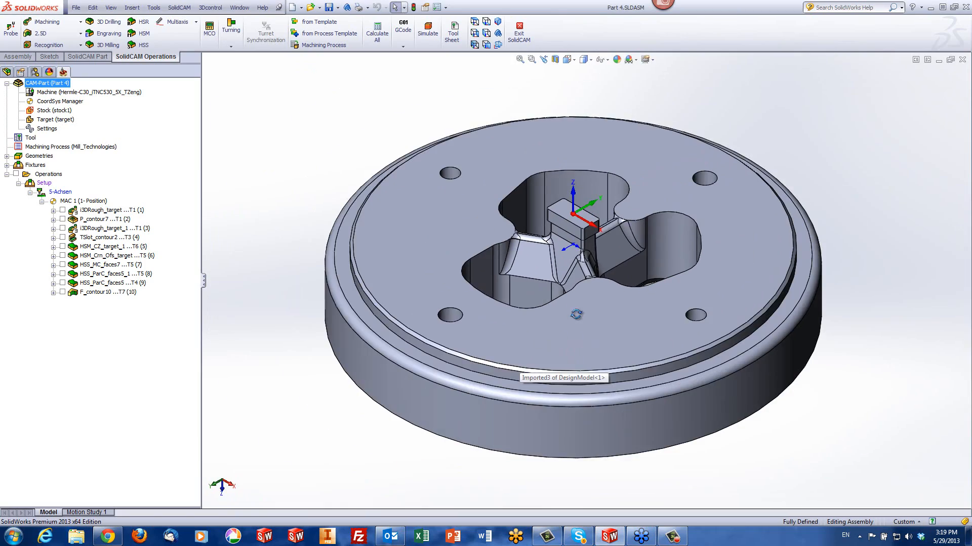
middle_click_drag(531, 342, 605, 303)
middle_click_drag(657, 214, 619, 229)
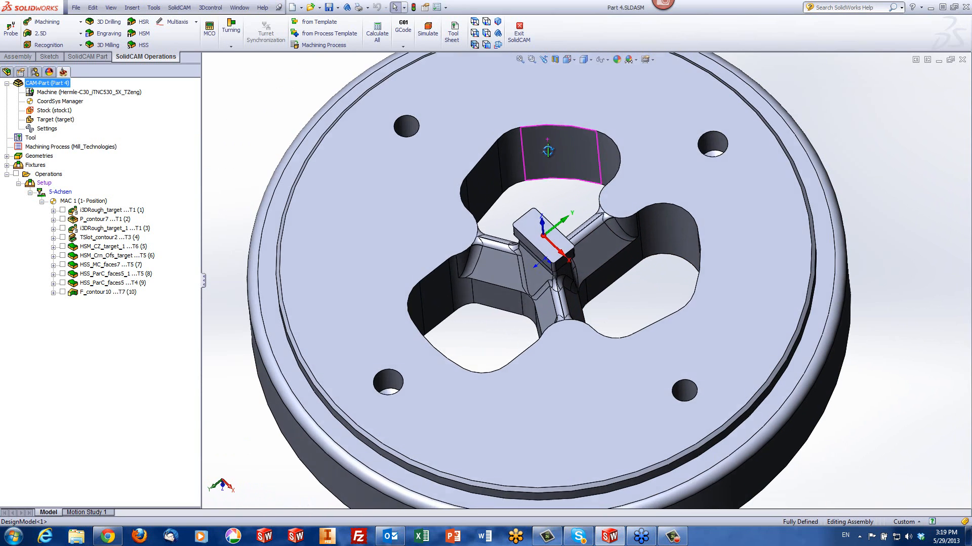
middle_click_drag(551, 144, 568, 163)
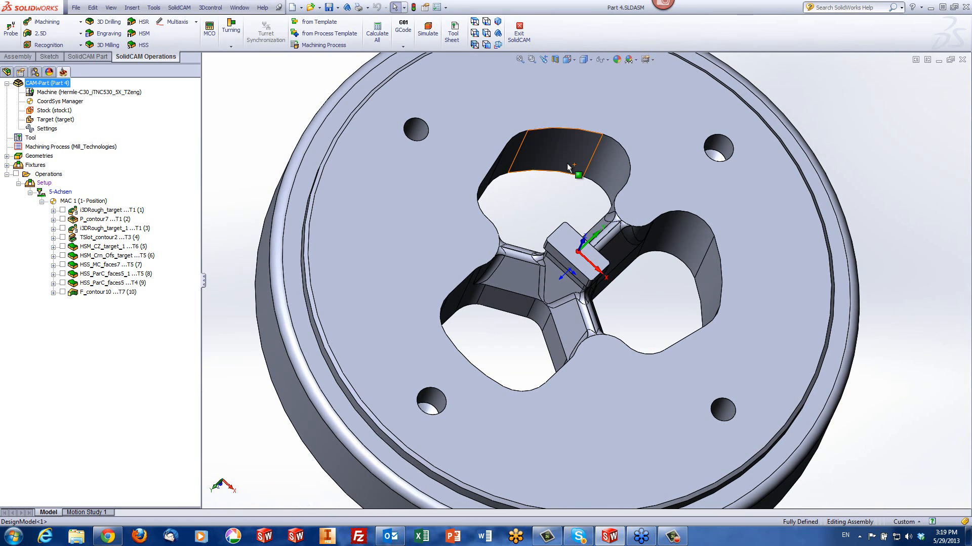
middle_click_drag(567, 164, 541, 100)
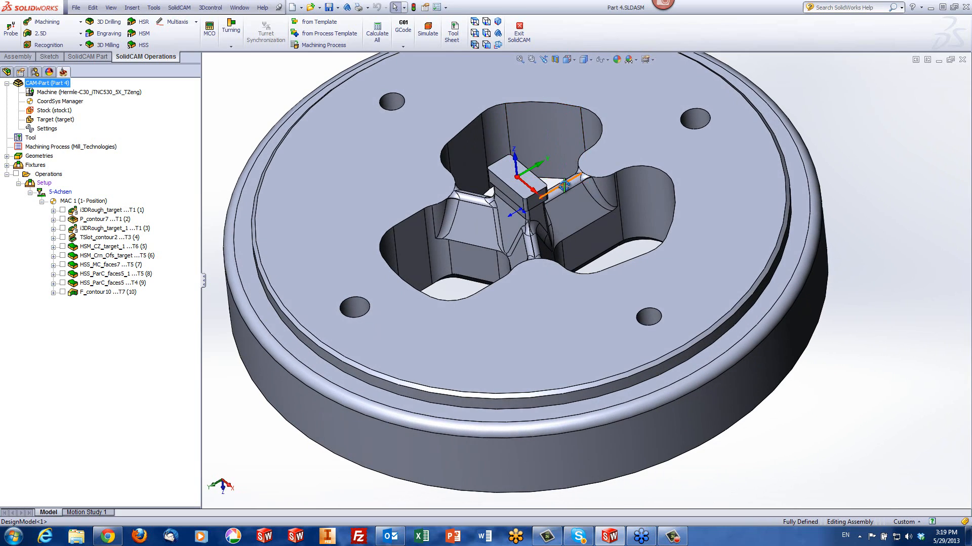
scroll(557, 198, "down", 8)
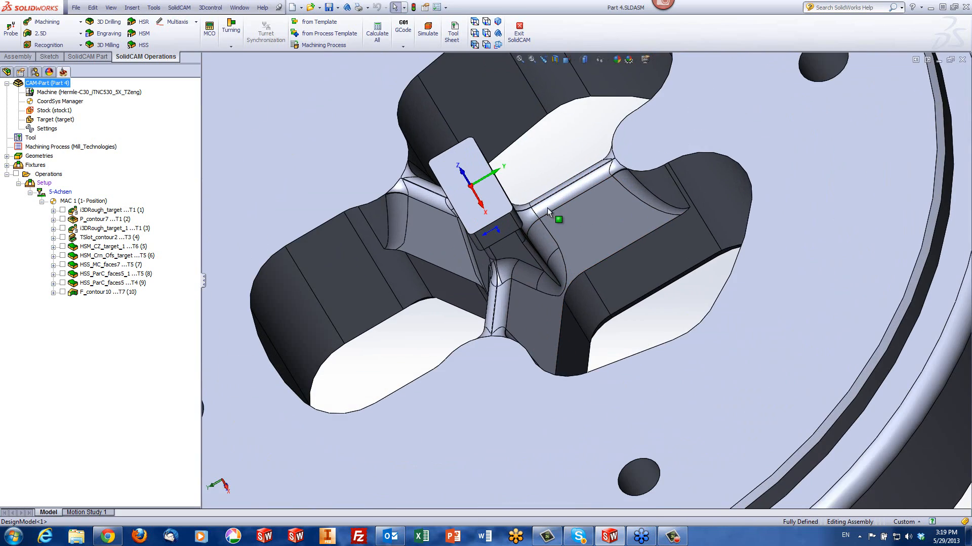
middle_click_drag(547, 208, 506, 206)
scroll(545, 183, "down", 5)
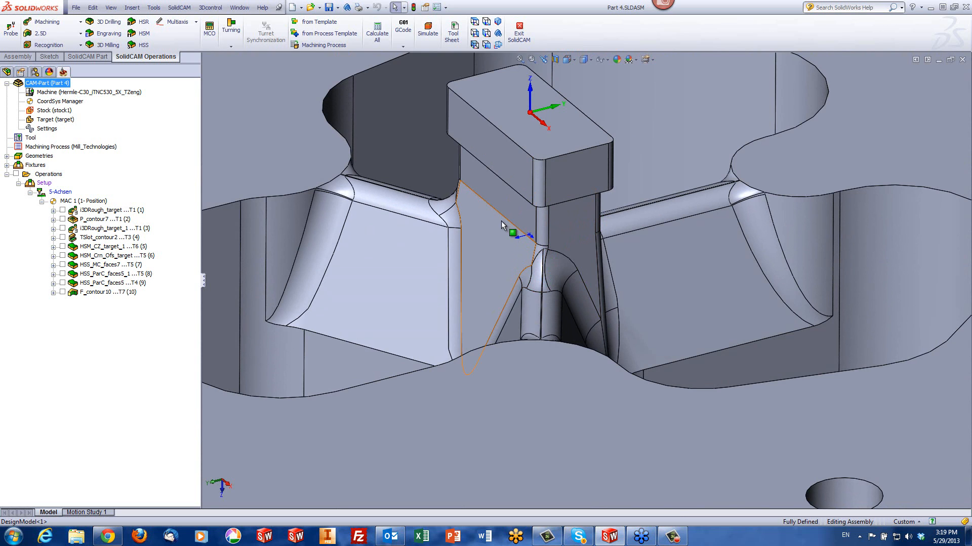
middle_click_drag(501, 186, 510, 154)
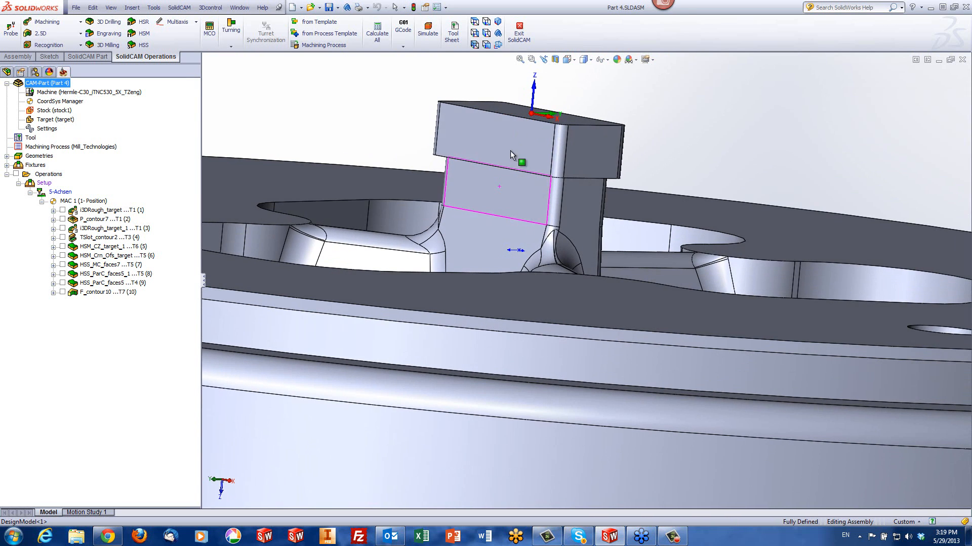
- From a top view, highlight the tapered face under the central post's head and examine its undercut, then clear the selection
left_click(475, 22)
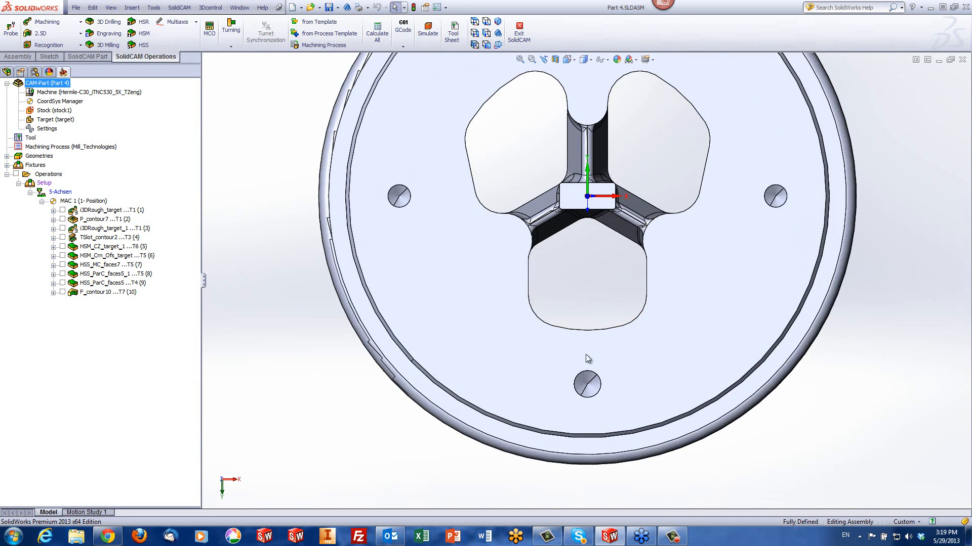
scroll(588, 211, "down", 5)
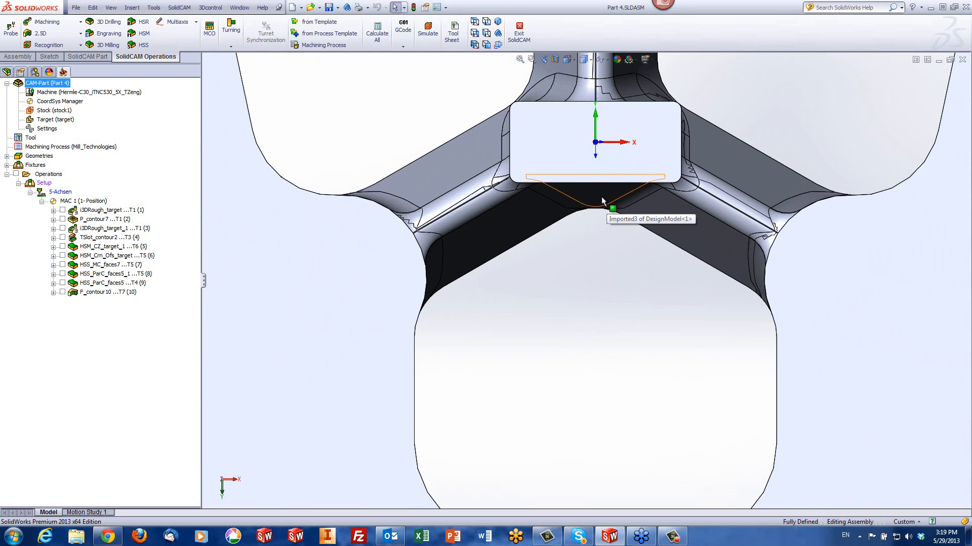
left_click(601, 196)
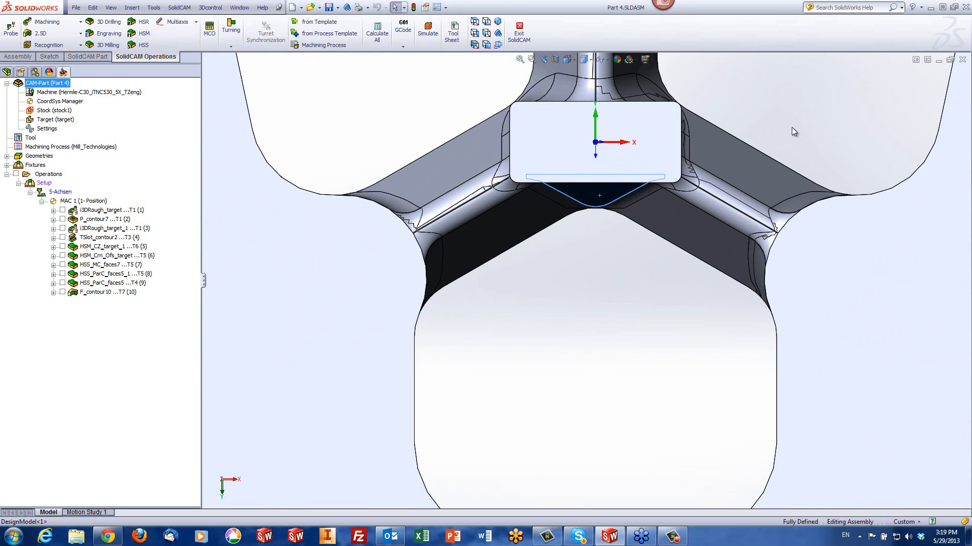
middle_click_drag(478, 162, 553, 147)
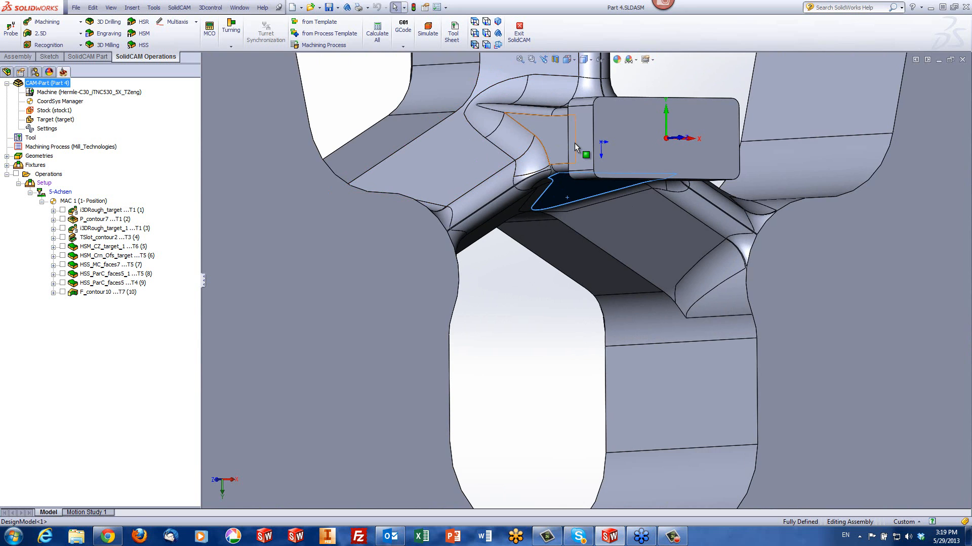
middle_click_drag(559, 147, 536, 111)
scroll(536, 111, "up", 4)
middle_click_drag(585, 166, 587, 139)
scroll(587, 138, "up", 2)
scroll(587, 138, "up", 1)
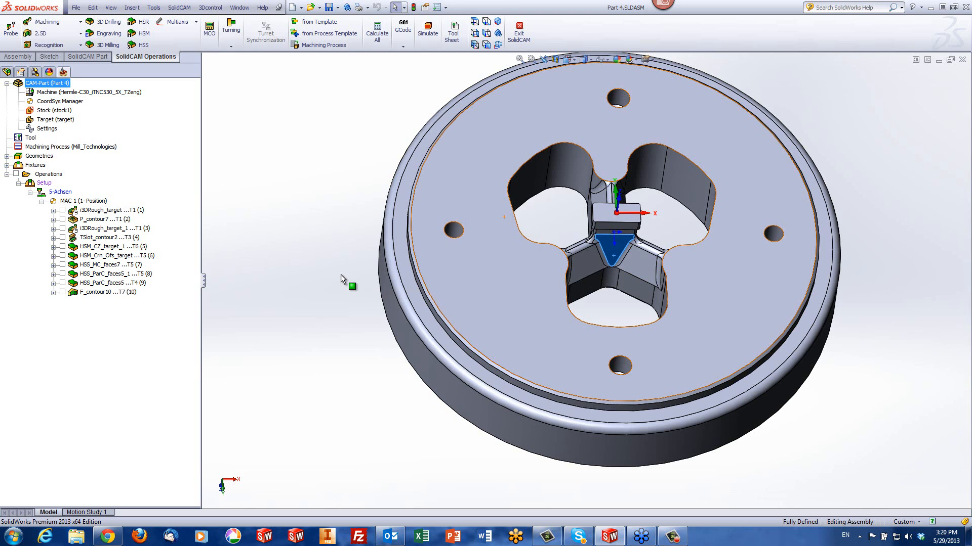
middle_click_drag(524, 272, 567, 223)
scroll(569, 214, "up", 3)
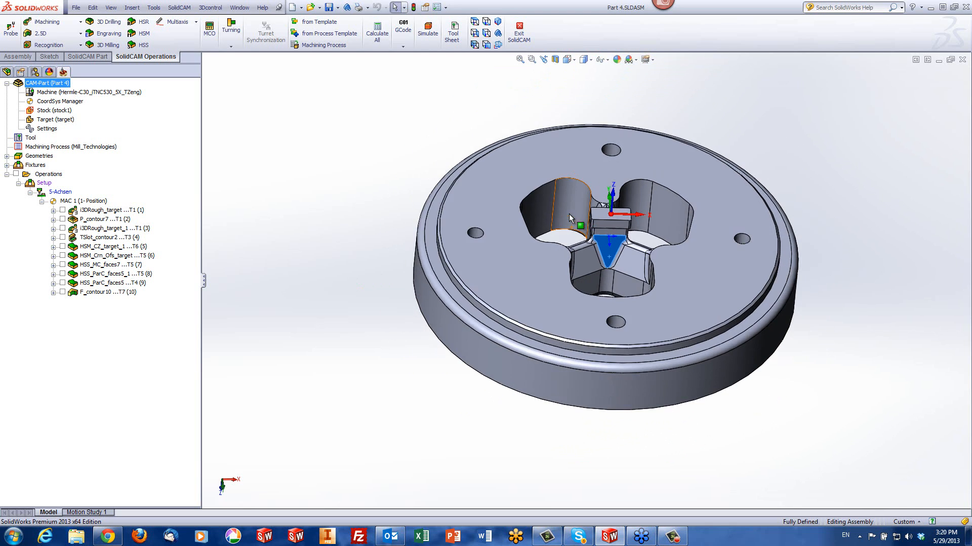
left_click(876, 141)
scroll(531, 247, "down", 2)
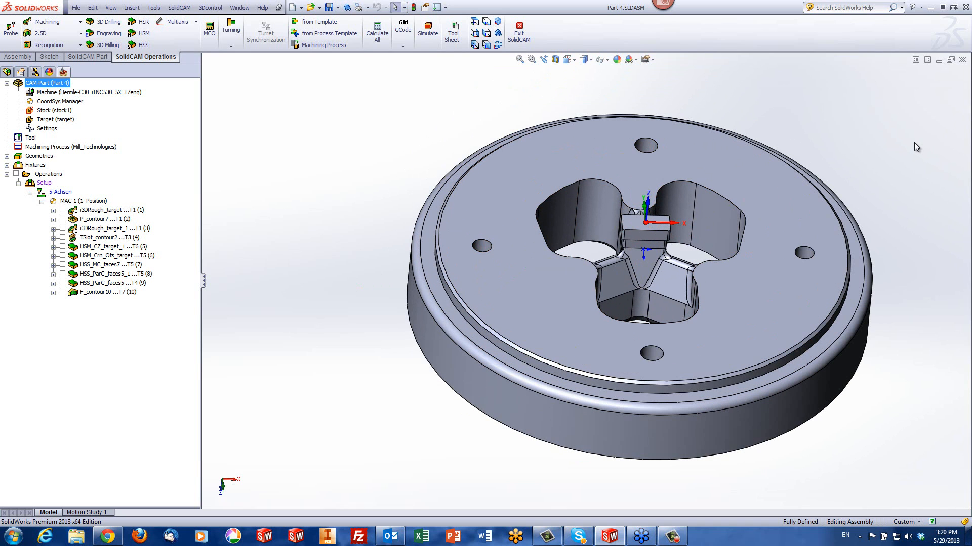
scroll(907, 221, "down", 1)
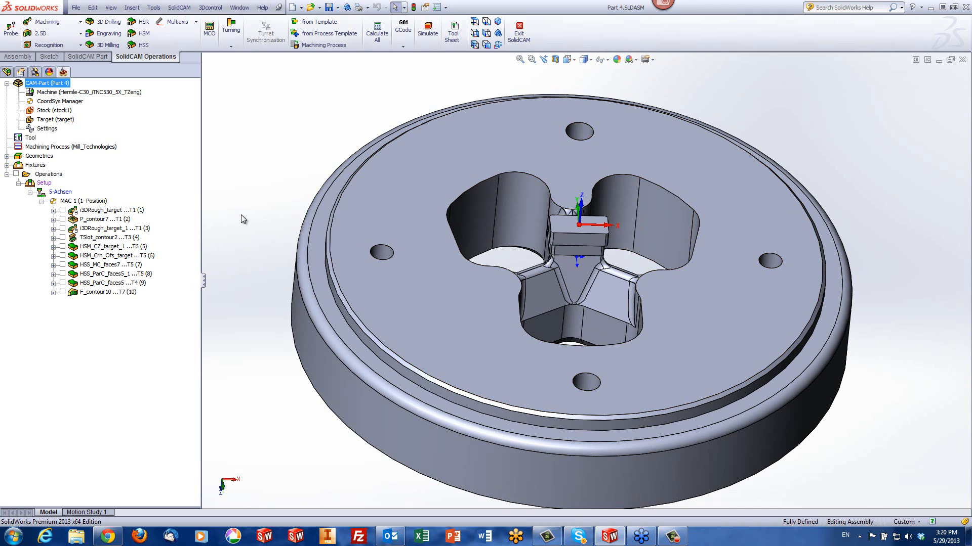
scroll(526, 281, "down", 2)
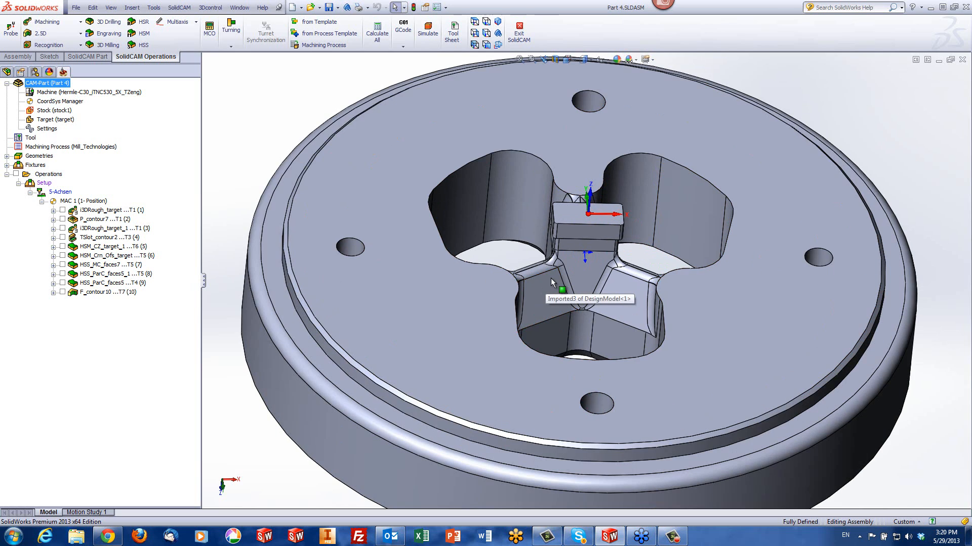
scroll(552, 283, "up", 4)
scroll(550, 283, "down", 2)
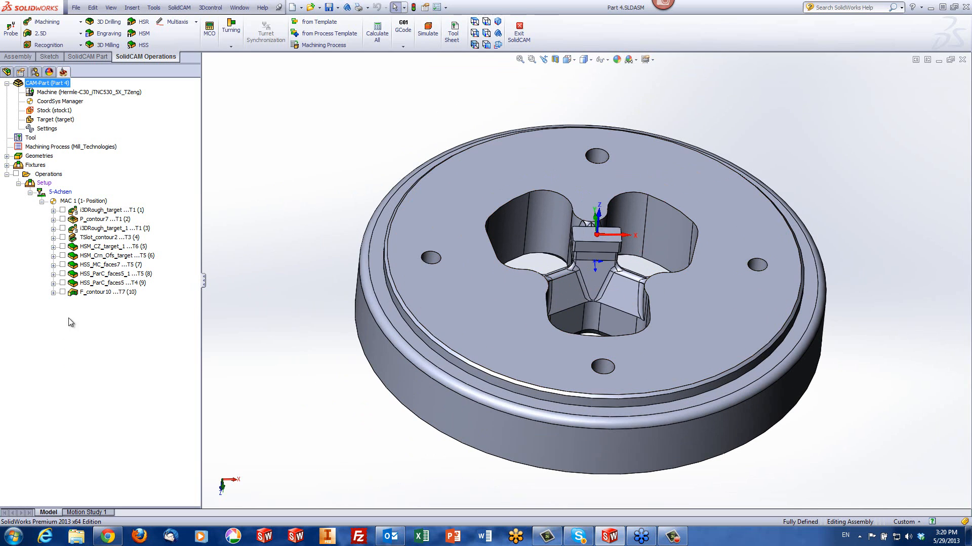
- Start a Host CAD simulation of the first three operations, i3DRough_target through i3DRough_target_1, with solid verification enabled
left_click(93, 210)
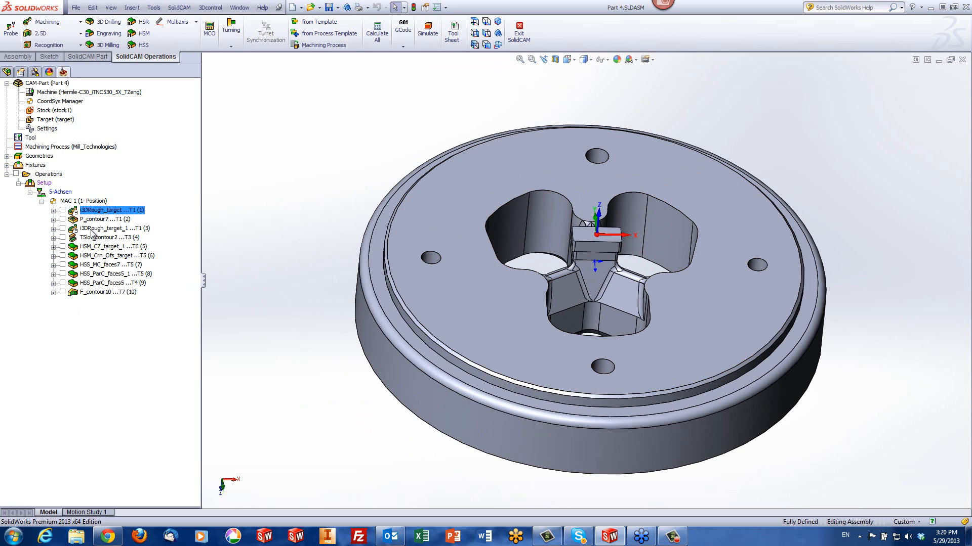
left_click(92, 230, "shift")
right_click(93, 234)
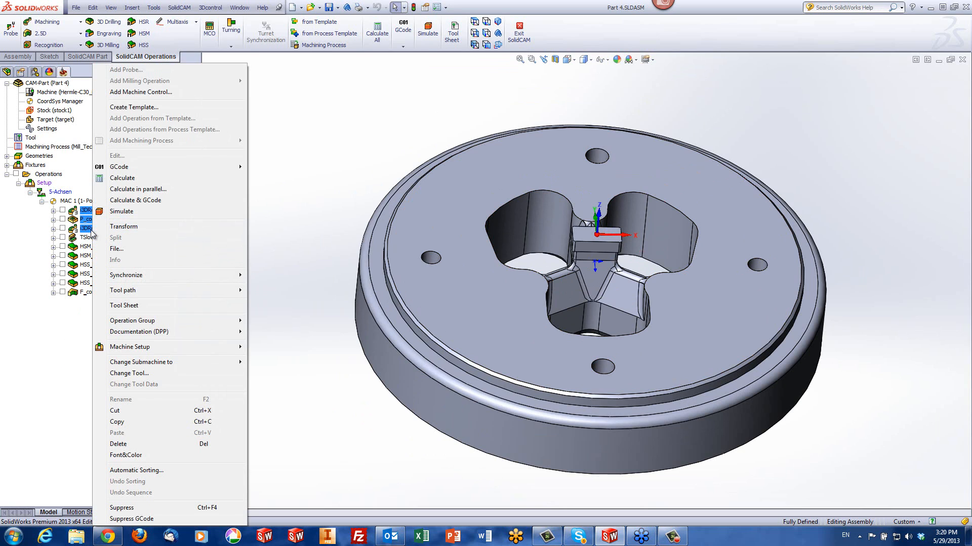
left_click(116, 215)
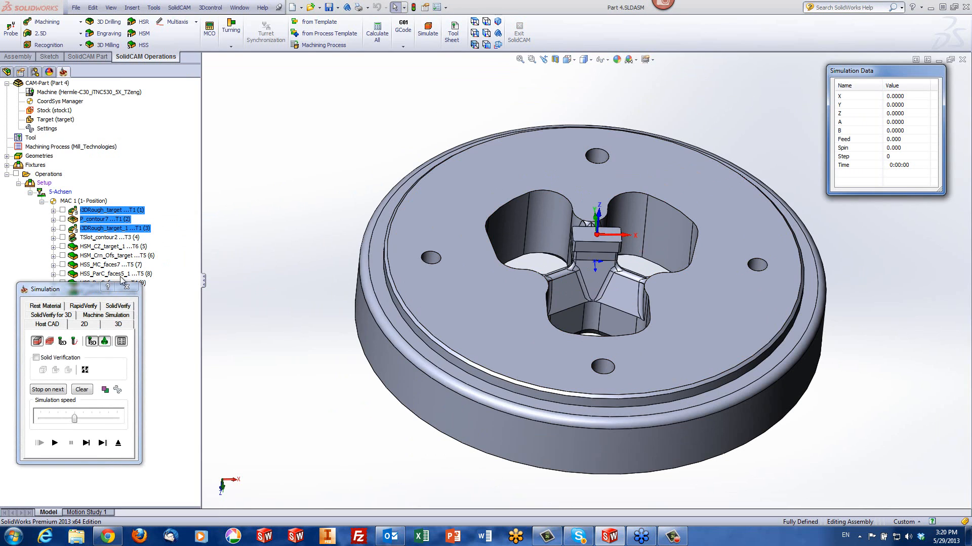
left_click(36, 358)
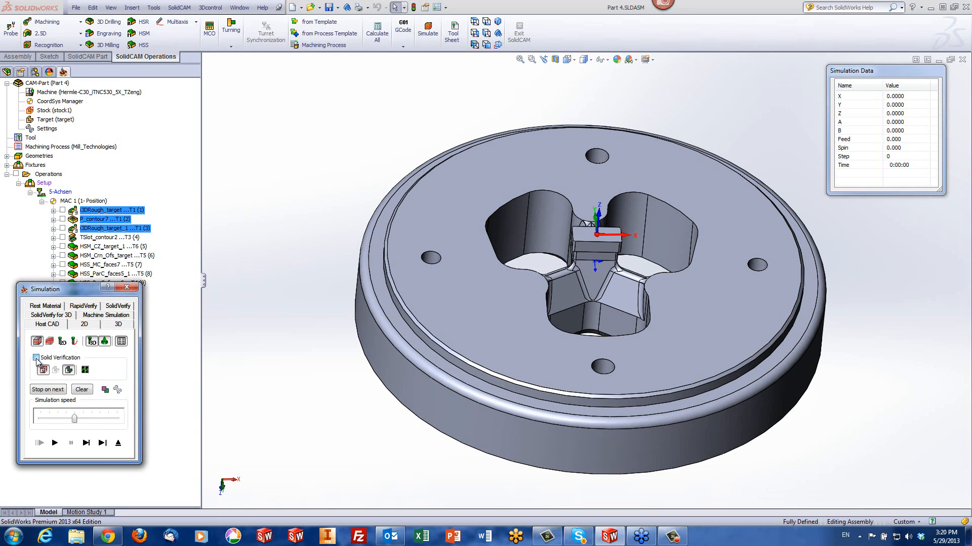
- Simulate the three roughing and contour operations one at a time, raising the simulation speed to maximum
left_click(103, 444)
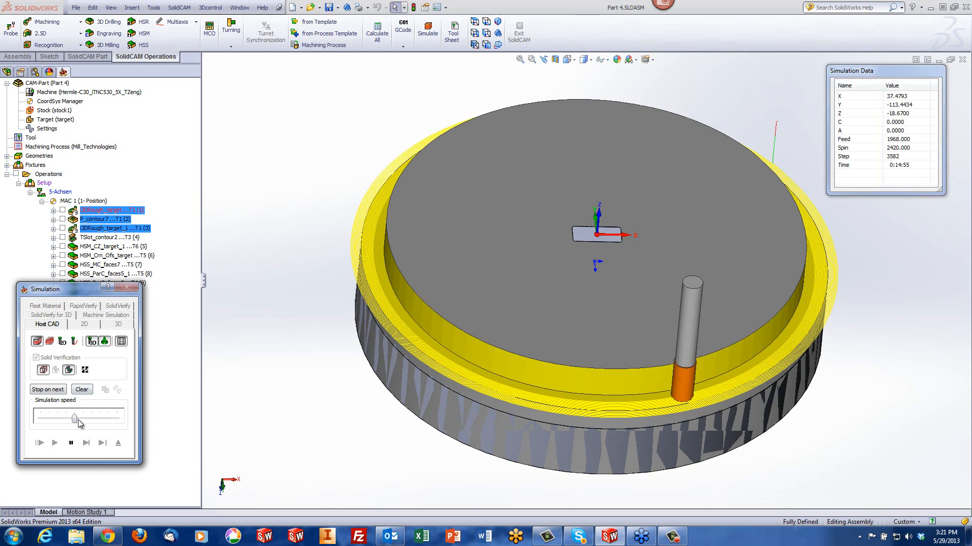
left_click_drag(74, 418, 147, 426)
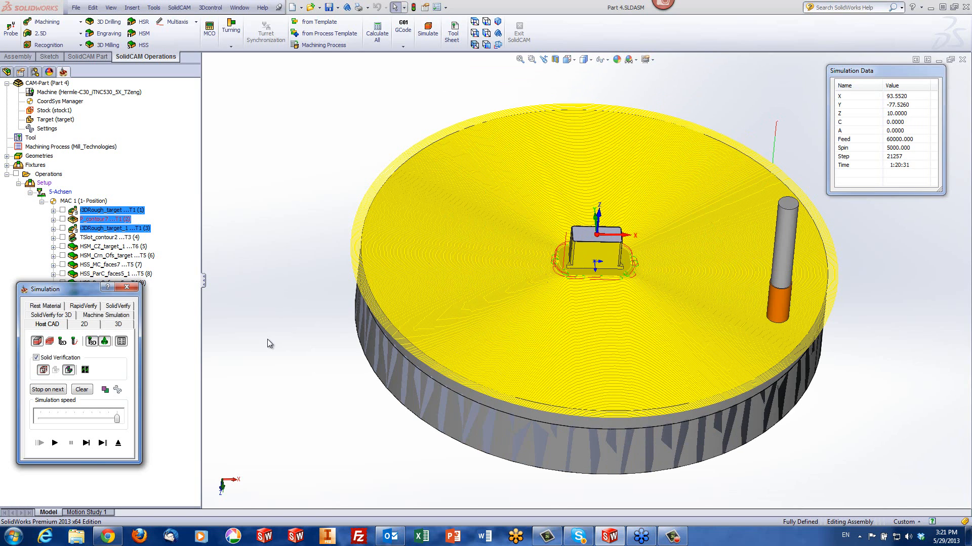
left_click(103, 442)
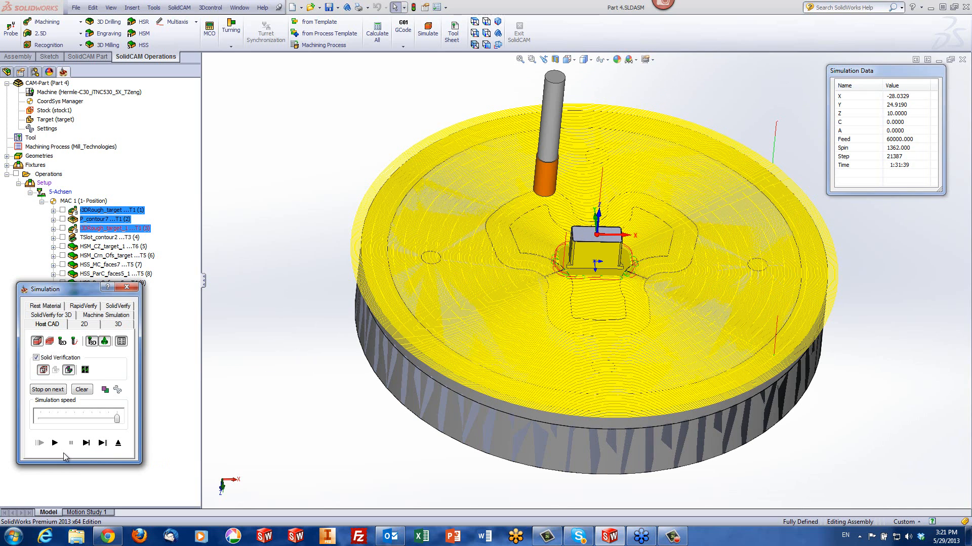
left_click(99, 443)
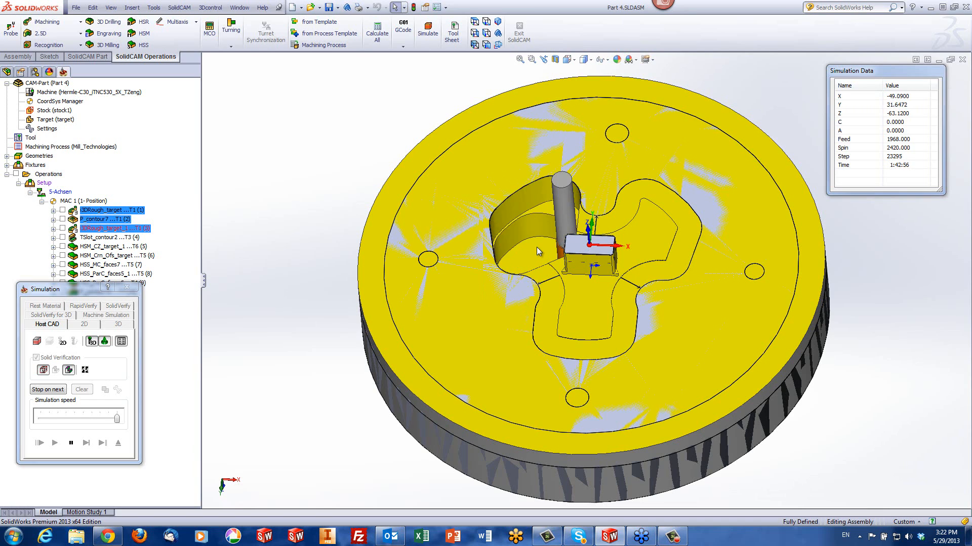
- Examine the simulated i3DRough_target_1 roughing around the central post and ribs from several angles, and exit the simulation
middle_click_drag(538, 250, 565, 254)
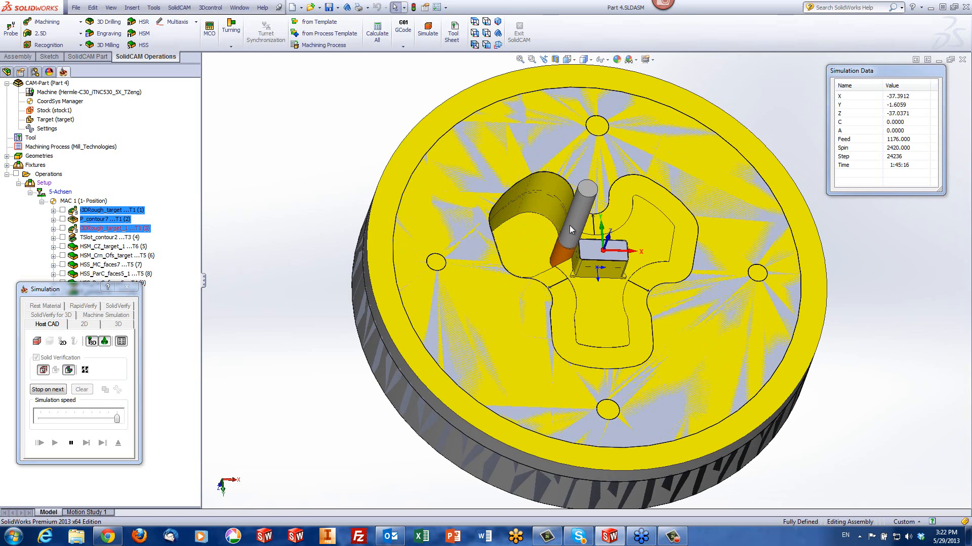
middle_click_drag(567, 253, 554, 231)
scroll(554, 227, "down", 3)
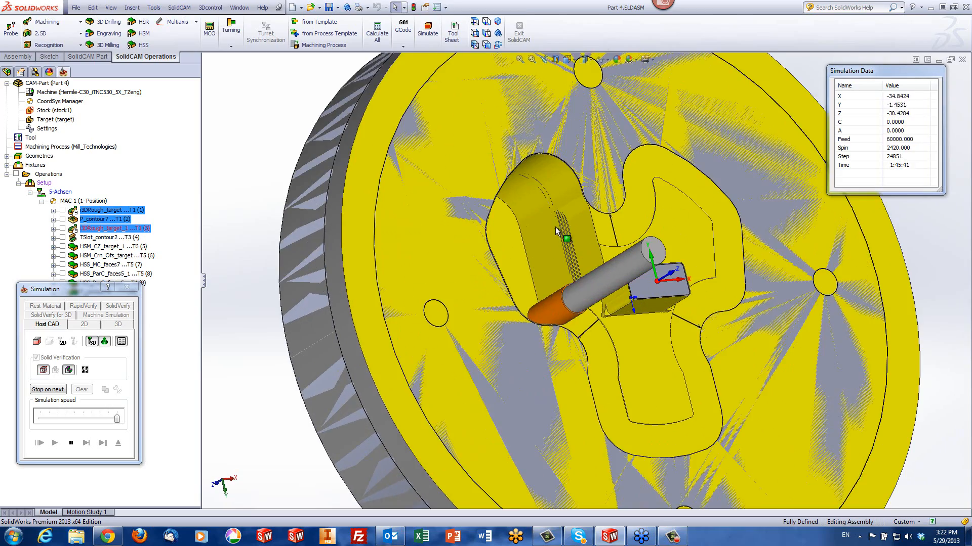
scroll(575, 243, "up", 4)
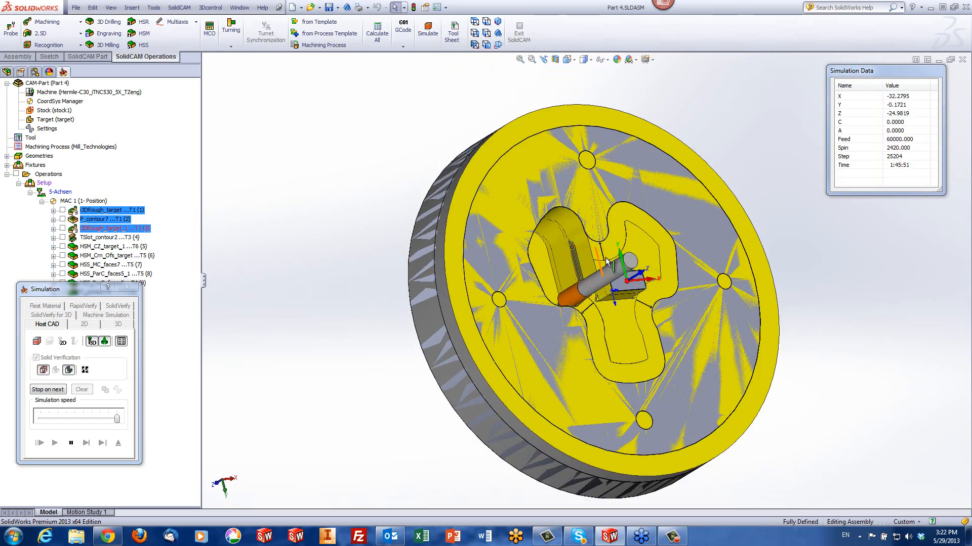
scroll(597, 266, "down", 2)
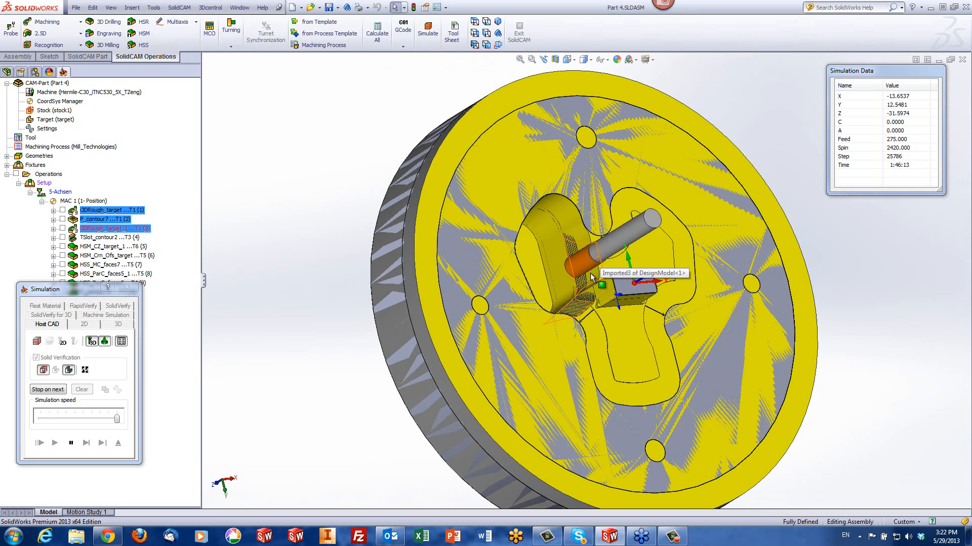
scroll(582, 296, "down", 1)
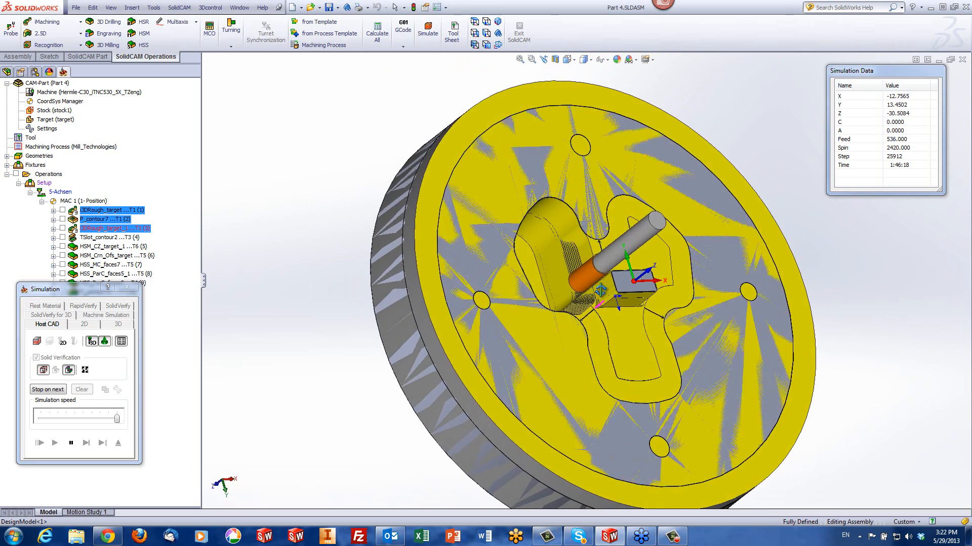
scroll(583, 295, "down", 2)
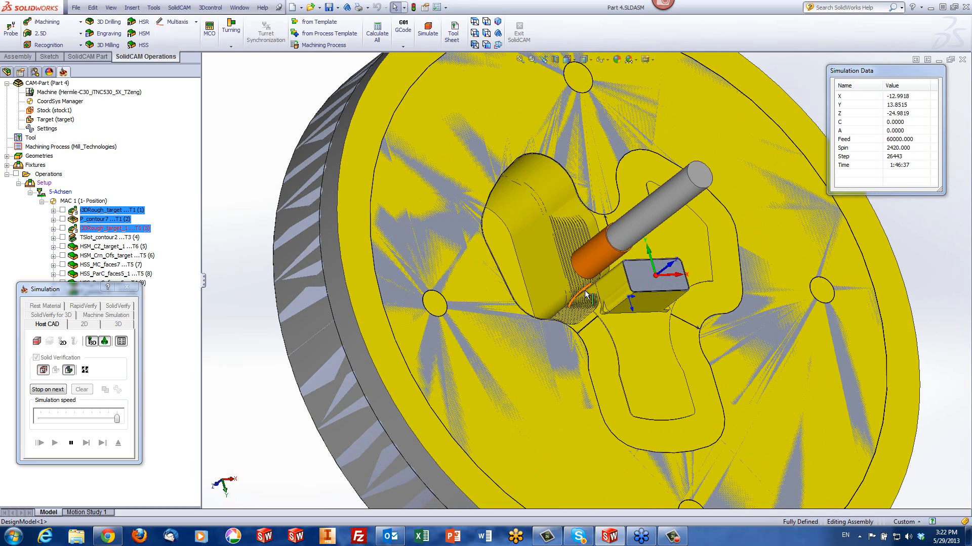
middle_click_drag(573, 302, 559, 300)
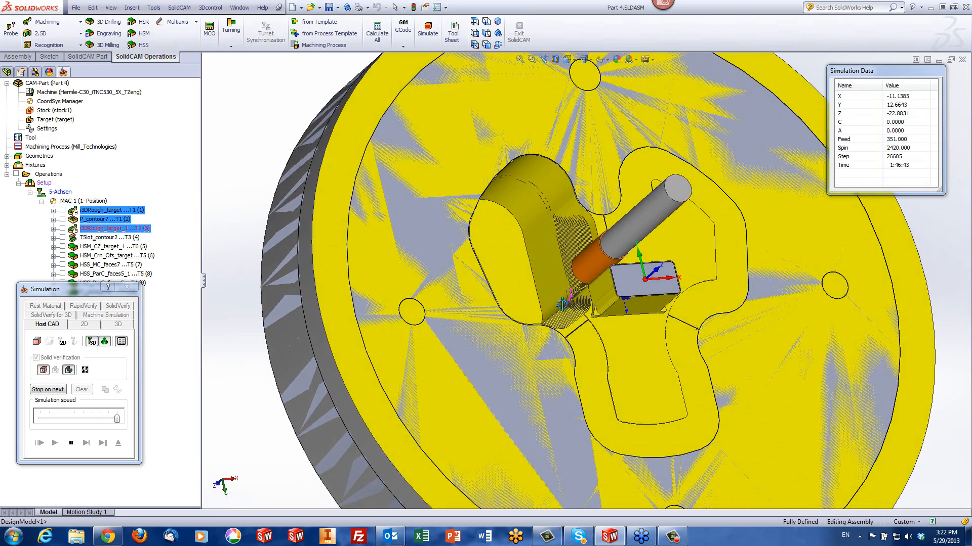
middle_click_drag(593, 260, 590, 248)
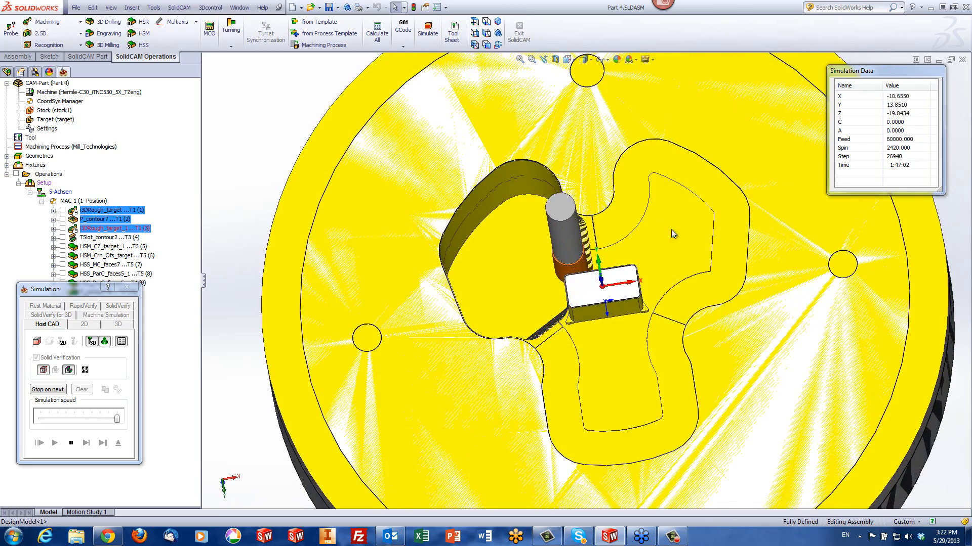
middle_click_drag(671, 230, 657, 253)
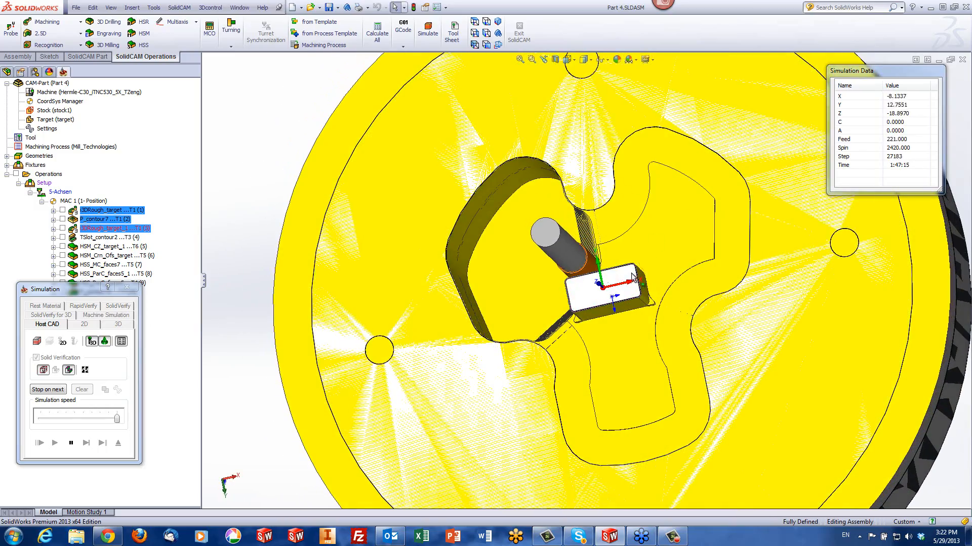
middle_click_drag(611, 310, 663, 254)
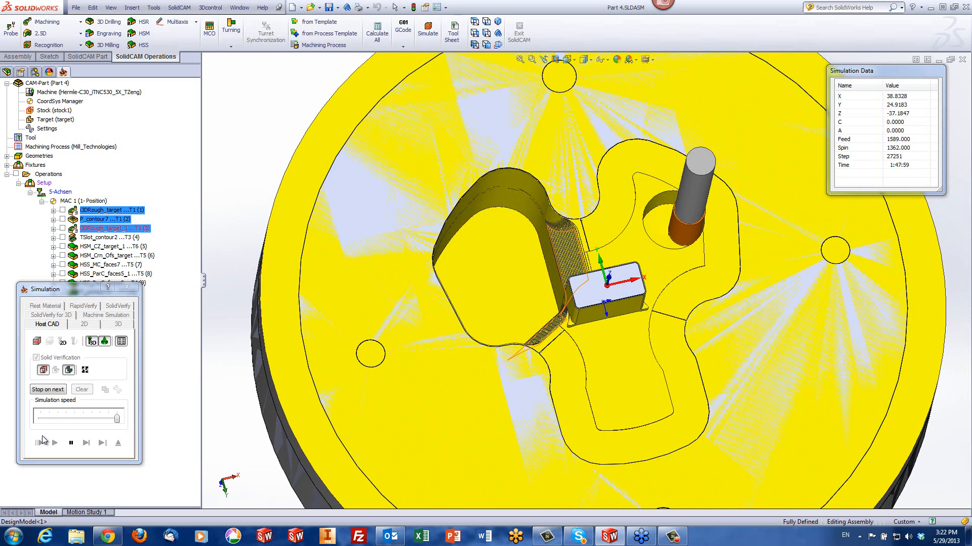
left_click(116, 444)
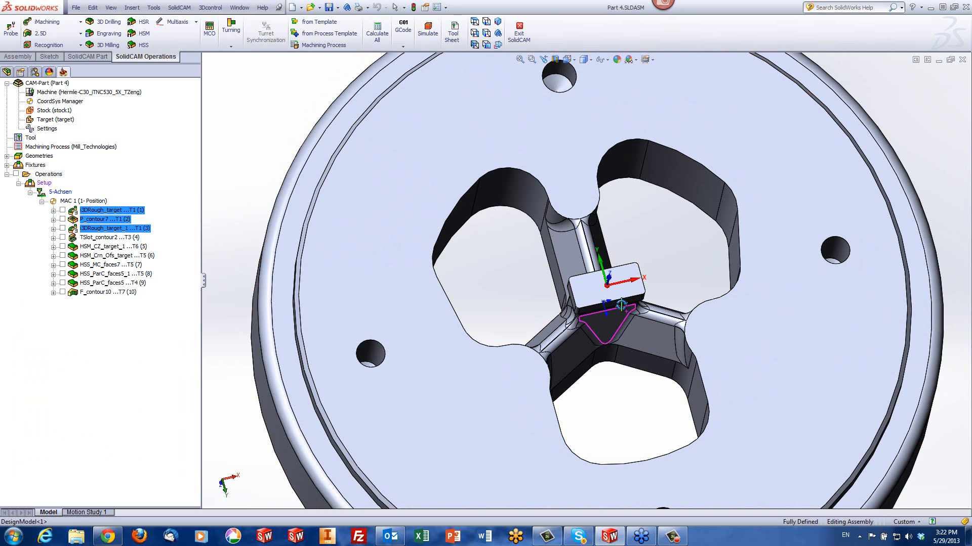
- Open the TSlot_contour2 operation and display its contour2 geometry around the central post's undercut
middle_click_drag(616, 339, 590, 217)
scroll(610, 315, "down", 4)
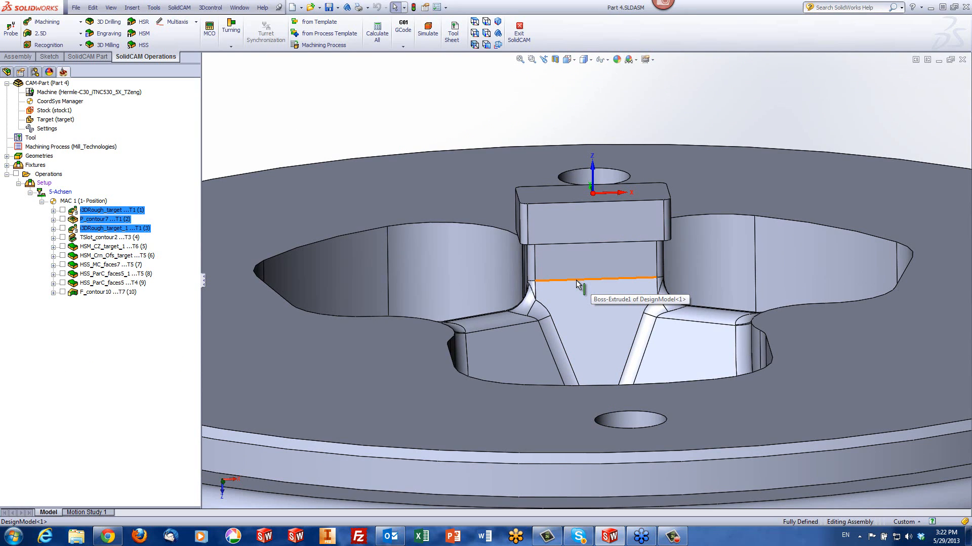
left_click(87, 238)
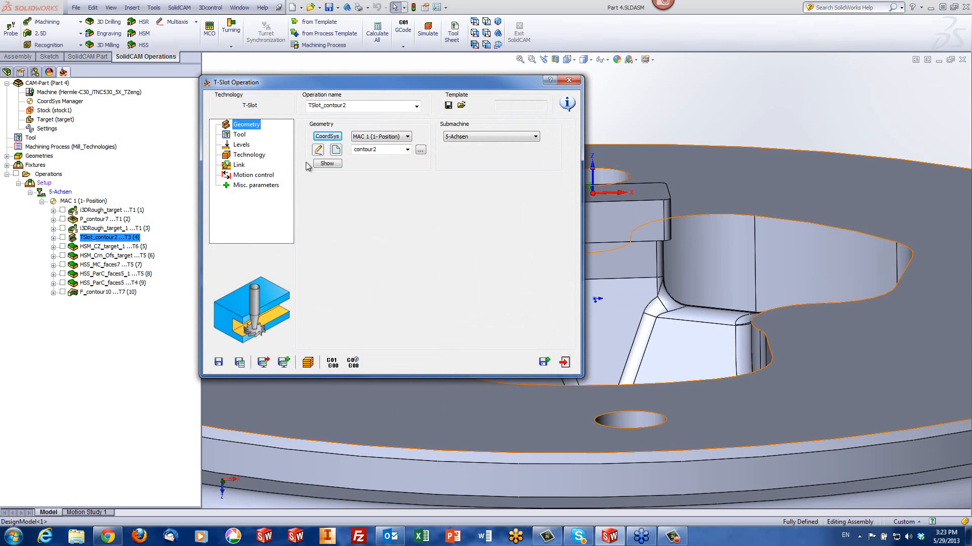
left_click(326, 164)
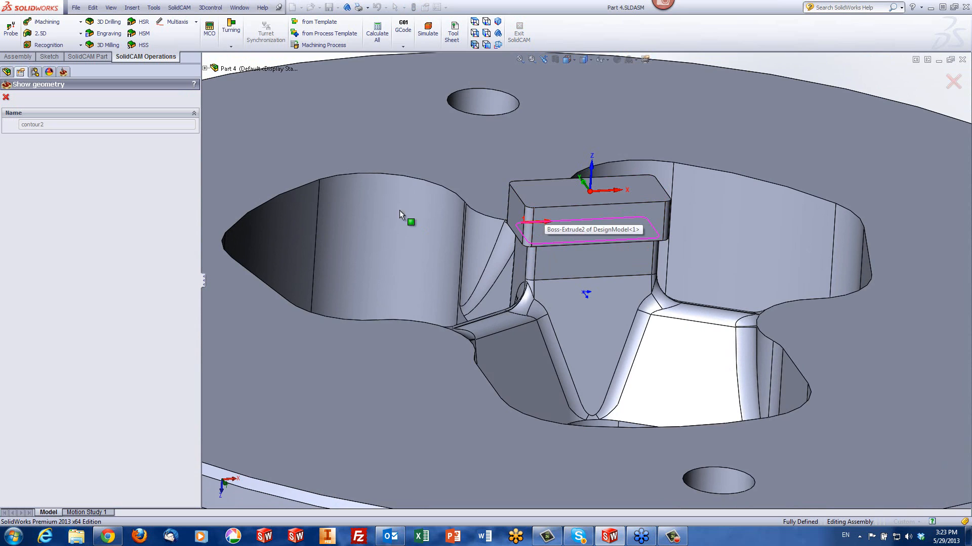
left_click(6, 98)
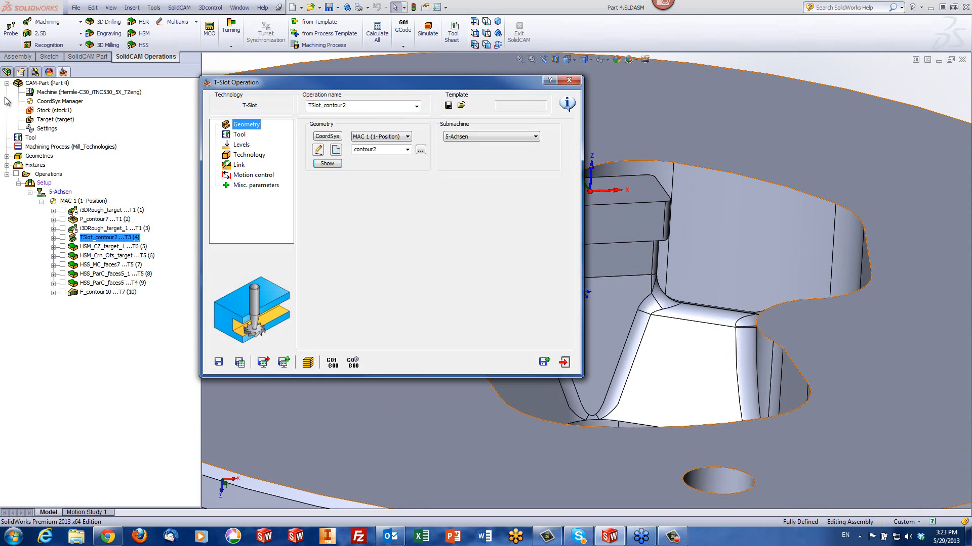
- Review the T-slot operation's tool parameters in the tool table and reselect tool 3, the 24 mm slot mill
left_click(239, 135)
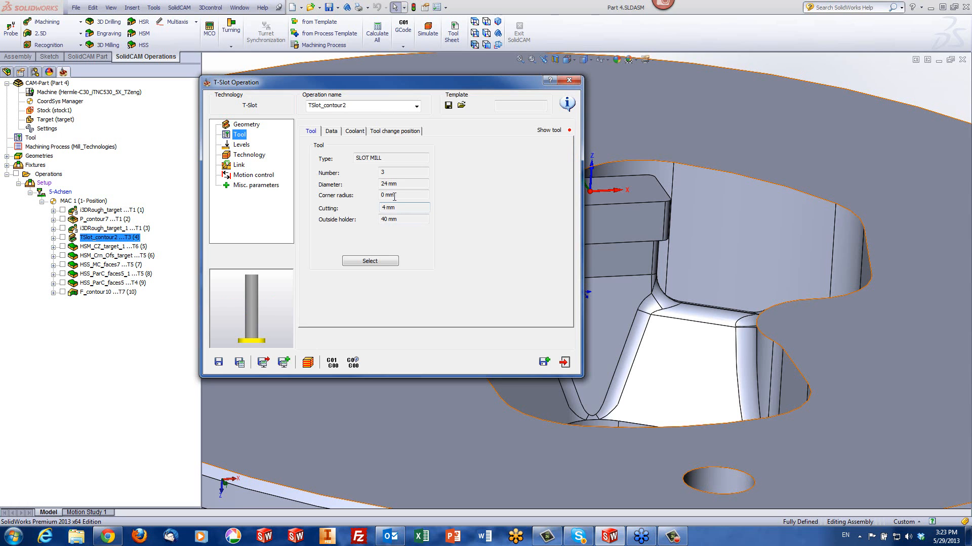
left_click(358, 262)
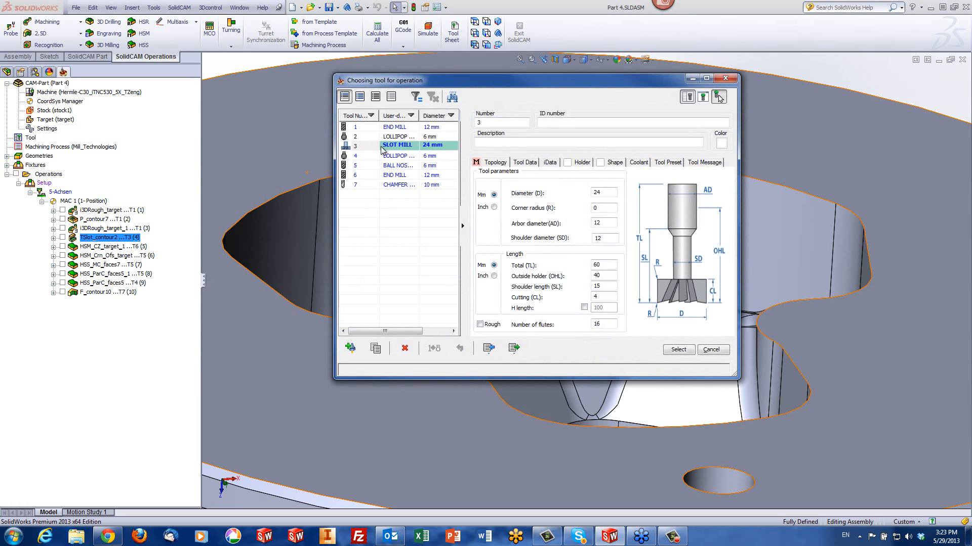
left_click(677, 351)
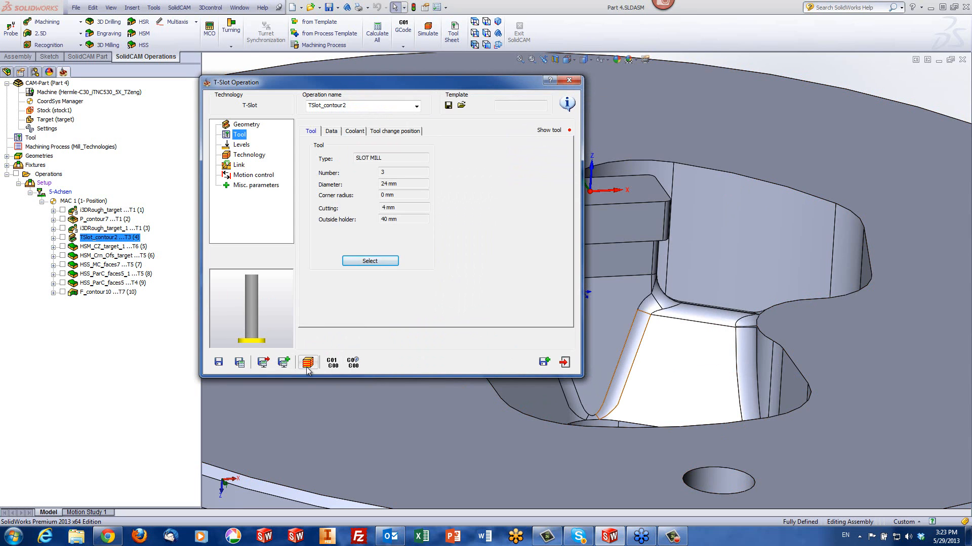
- Simulate the TSlot_contour2 operation in Host CAD, single-stepping the first moves and playing the rest
left_click(307, 368)
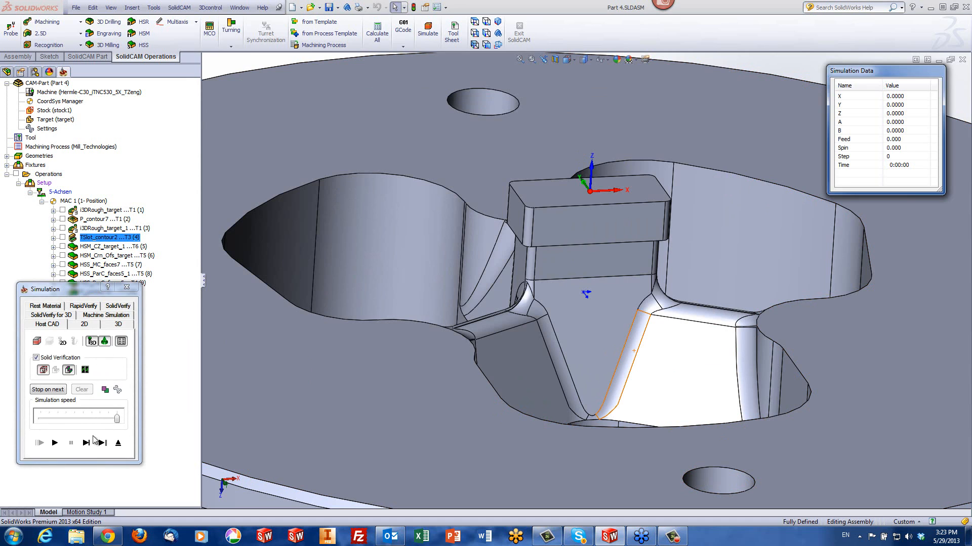
left_click(87, 444)
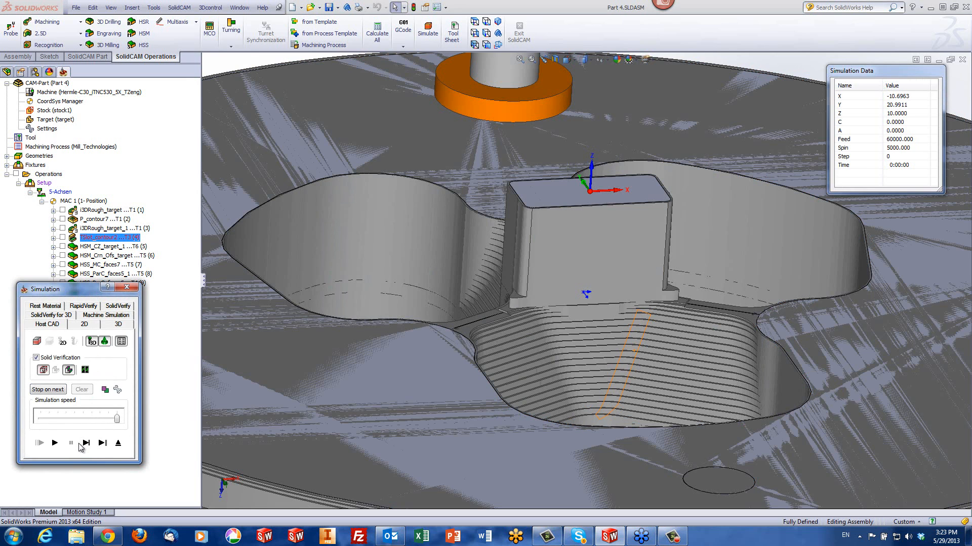
left_click(82, 445)
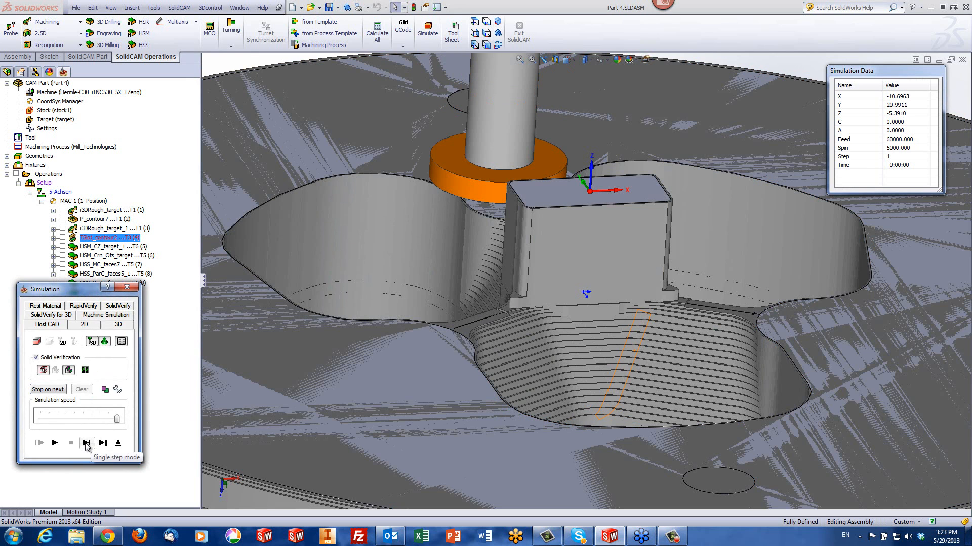
left_click(86, 444)
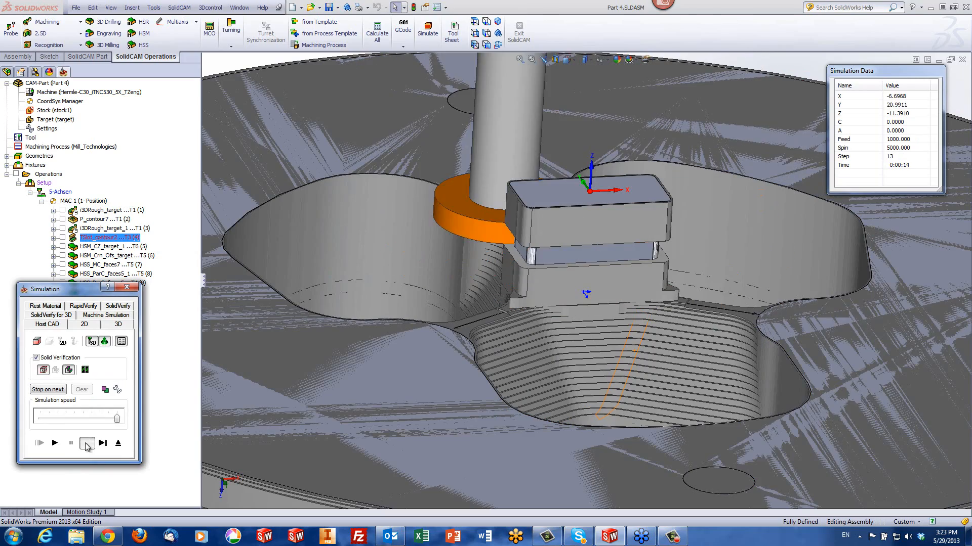
left_click(53, 449)
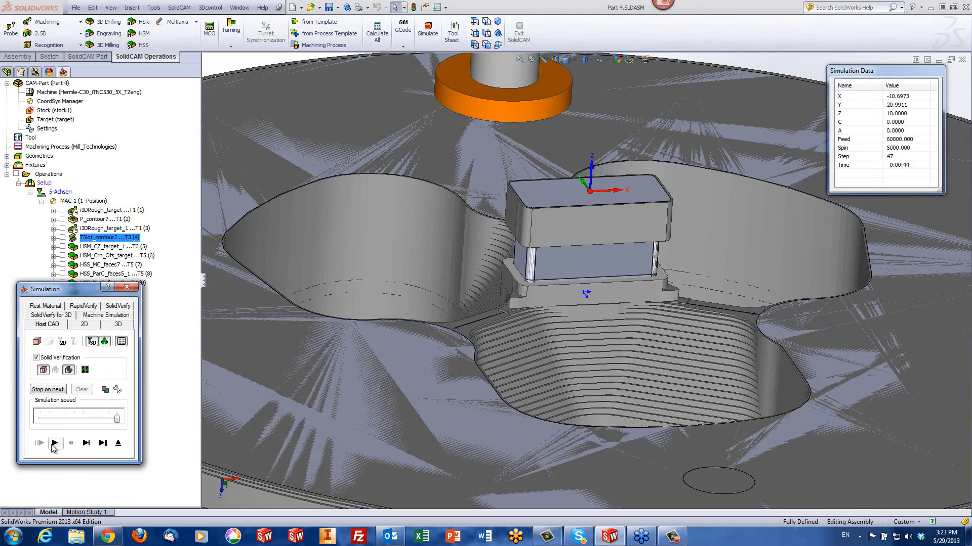
- Examine the slot cut under the post's head in the simulated stock, and close the simulation and the T-slot operation
middle_click_drag(517, 313, 581, 256)
scroll(601, 248, "up", 3)
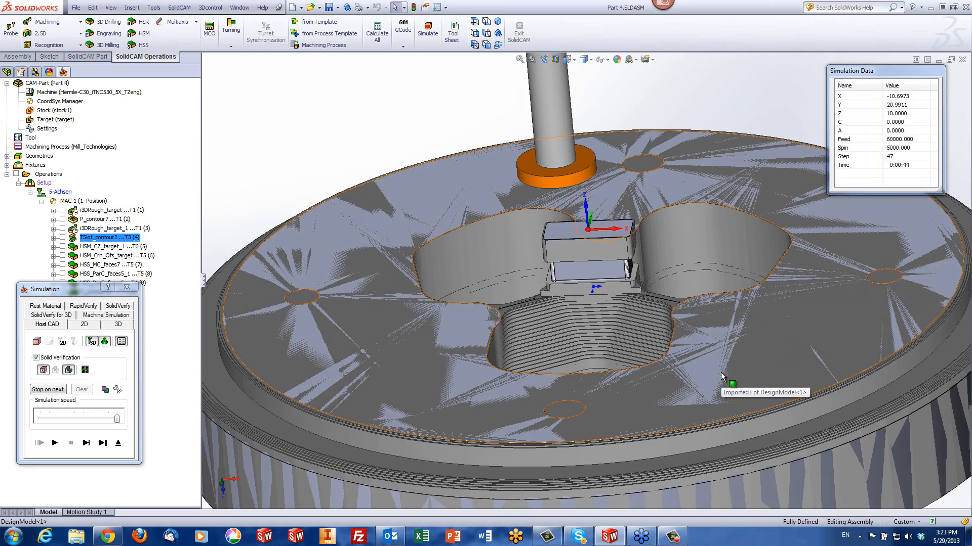
middle_click_drag(615, 277, 621, 269)
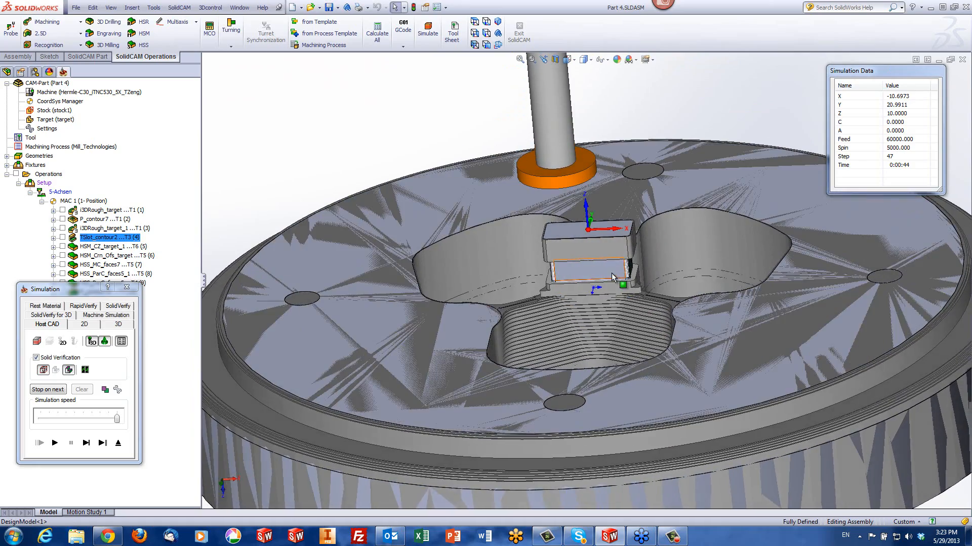
scroll(607, 276, "down", 3)
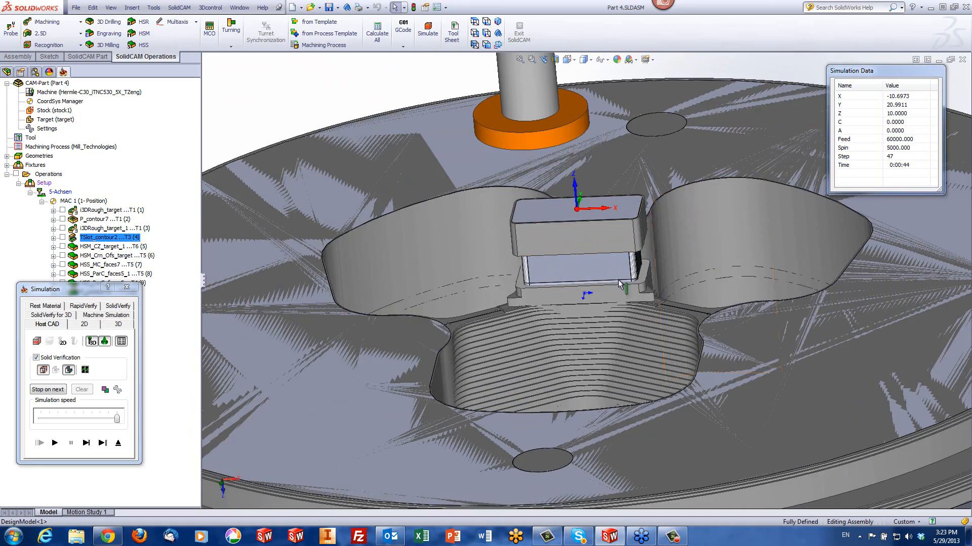
middle_click_drag(585, 277, 576, 284)
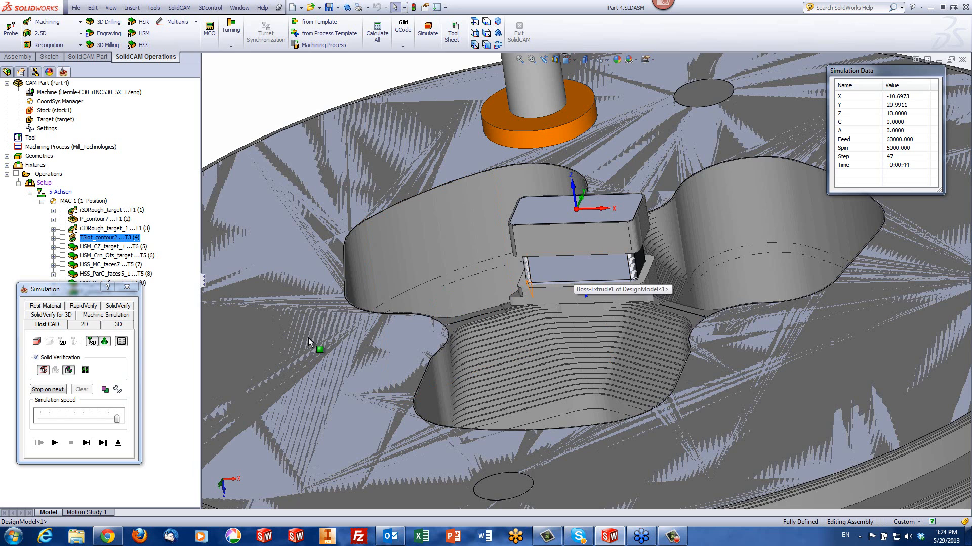
left_click(121, 446)
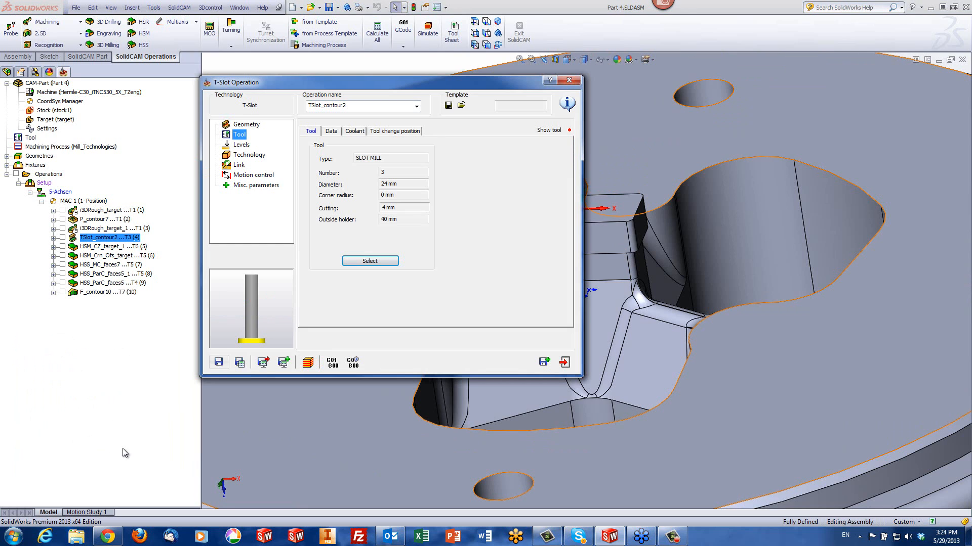
left_click(563, 363)
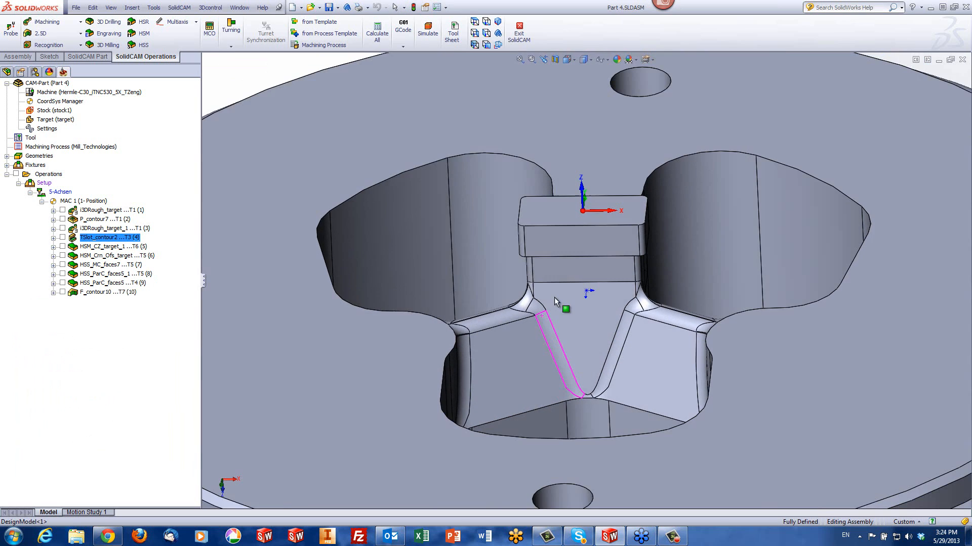
- Open the HSM_CZ_target_1 operation and review its tool and its contour6 constraint boundary around the three pockets
left_click(90, 247)
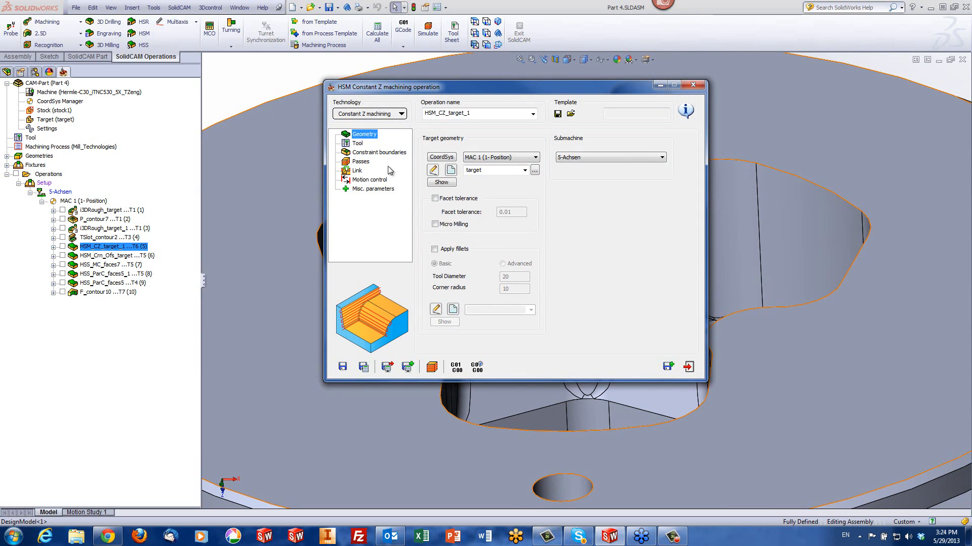
left_click(356, 143)
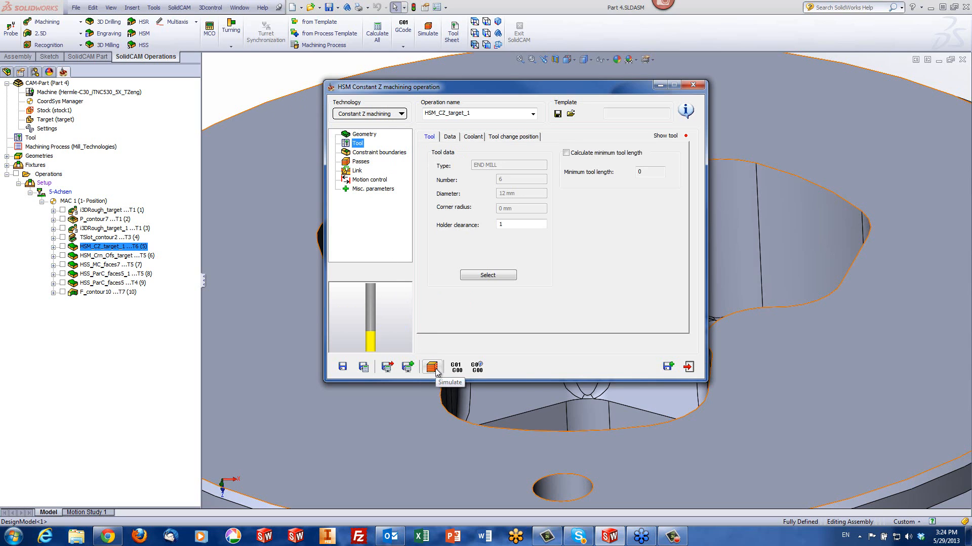
left_click(377, 154)
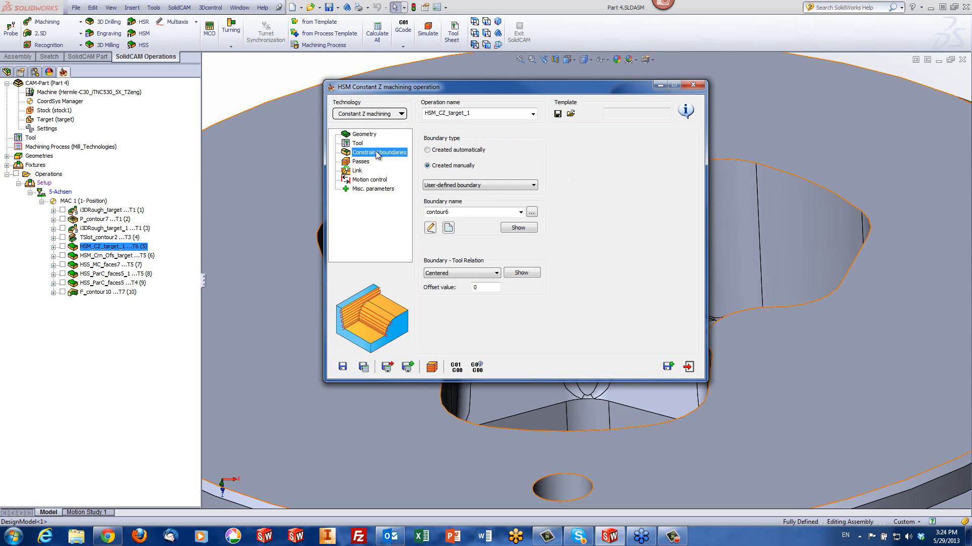
left_click(519, 229)
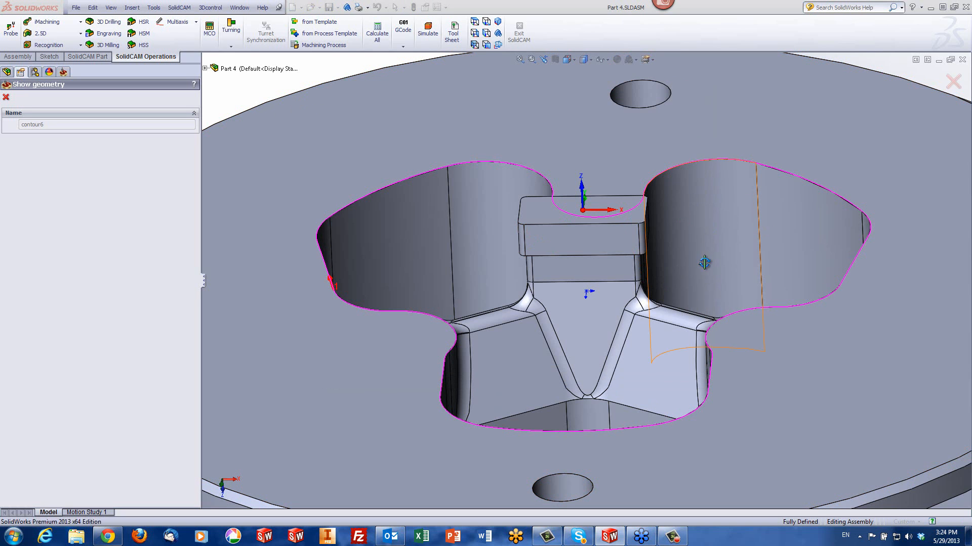
middle_click_drag(705, 263, 707, 313)
middle_click_drag(516, 416, 508, 358)
scroll(508, 358, "up", 3)
middle_click_drag(484, 428, 493, 414)
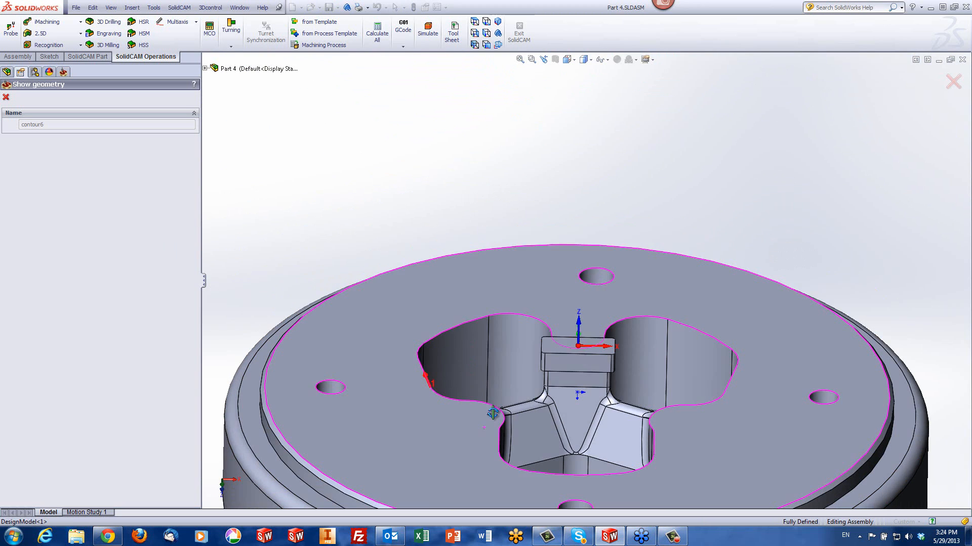
scroll(556, 367, "down", 4)
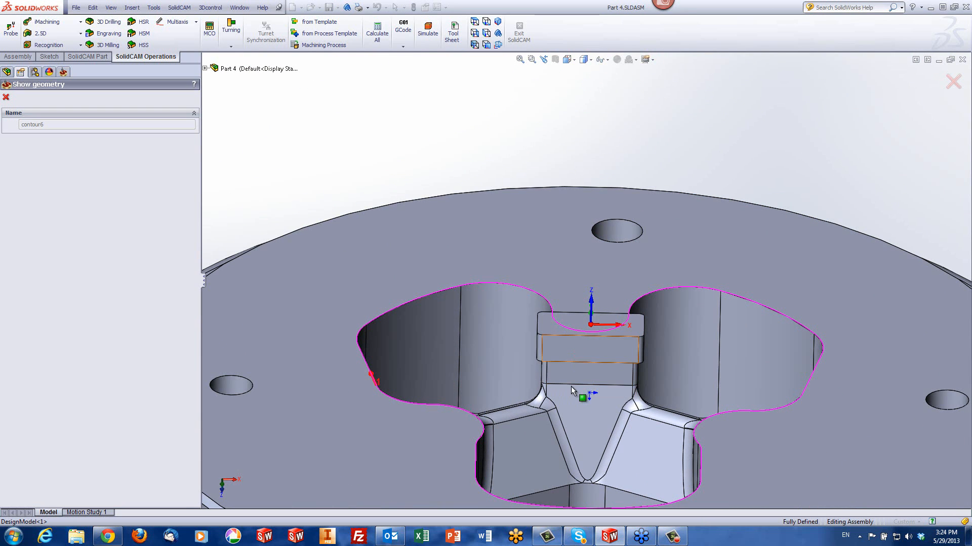
- Simulate the HSM_CZ_target_1 Constant Z operation in Host CAD, inspecting the pocket cuts, and close the simulation and operation
left_click(7, 98)
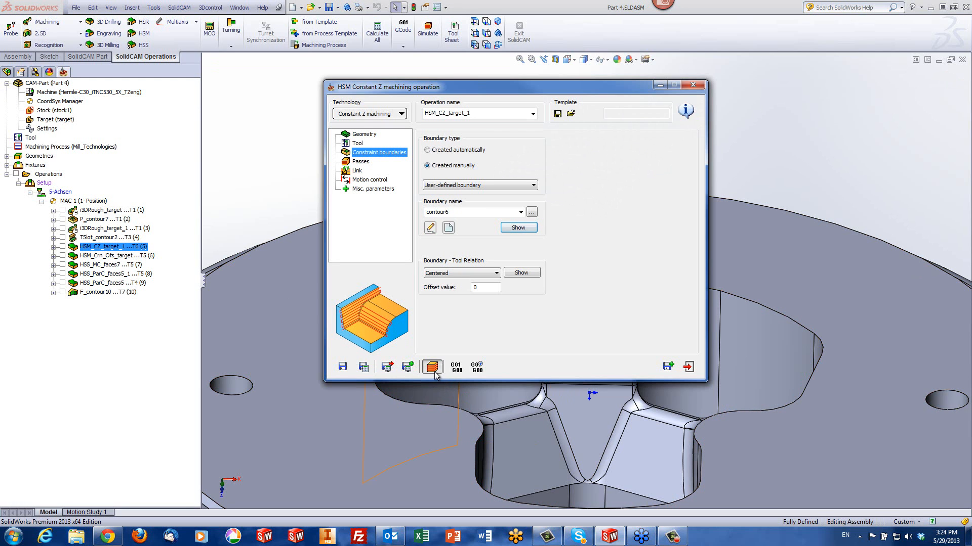
left_click(433, 371)
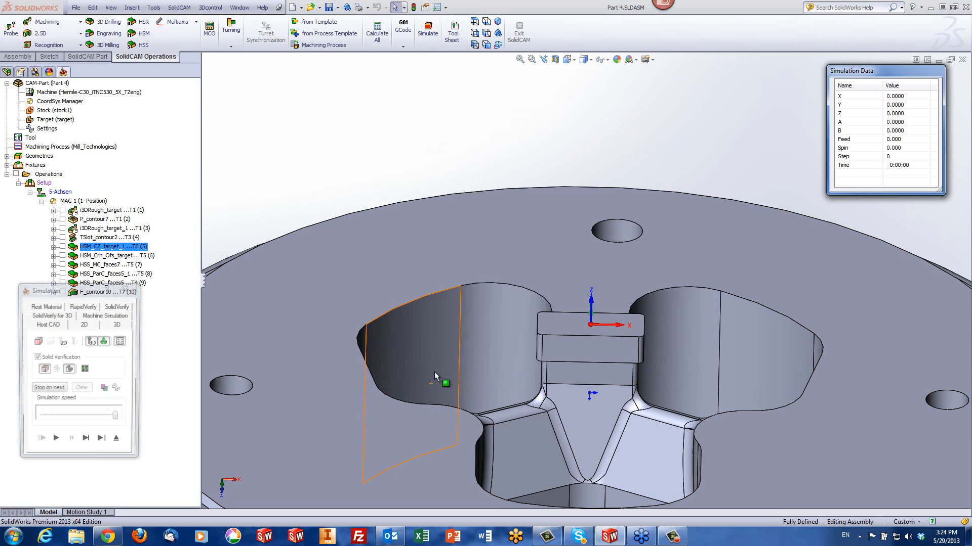
left_click(53, 443)
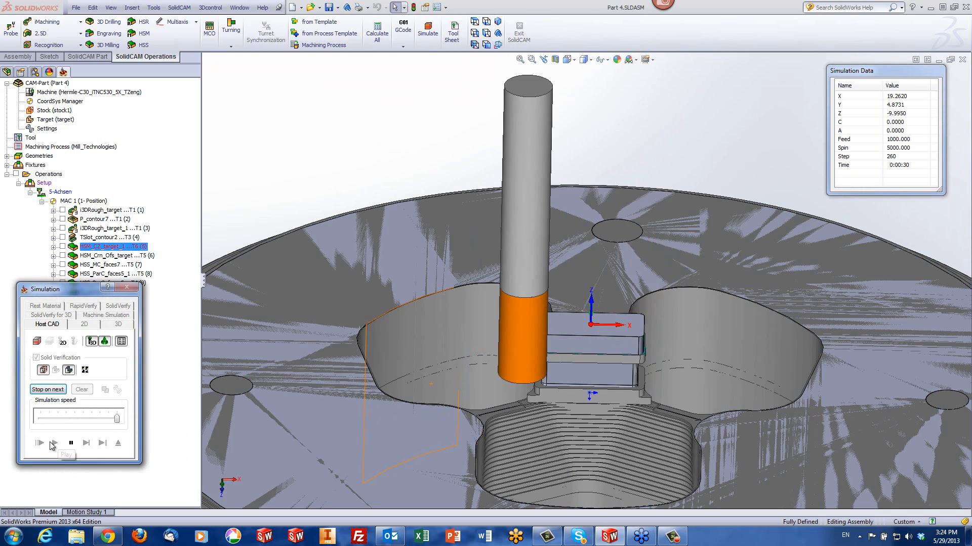
middle_click_drag(293, 415, 281, 417)
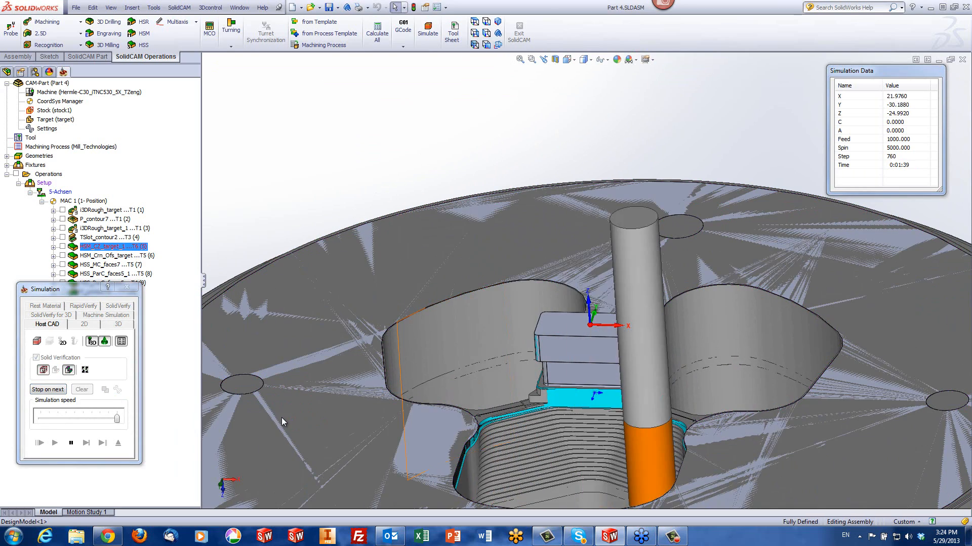
middle_click_drag(365, 422, 418, 453)
scroll(418, 454, "up", 5)
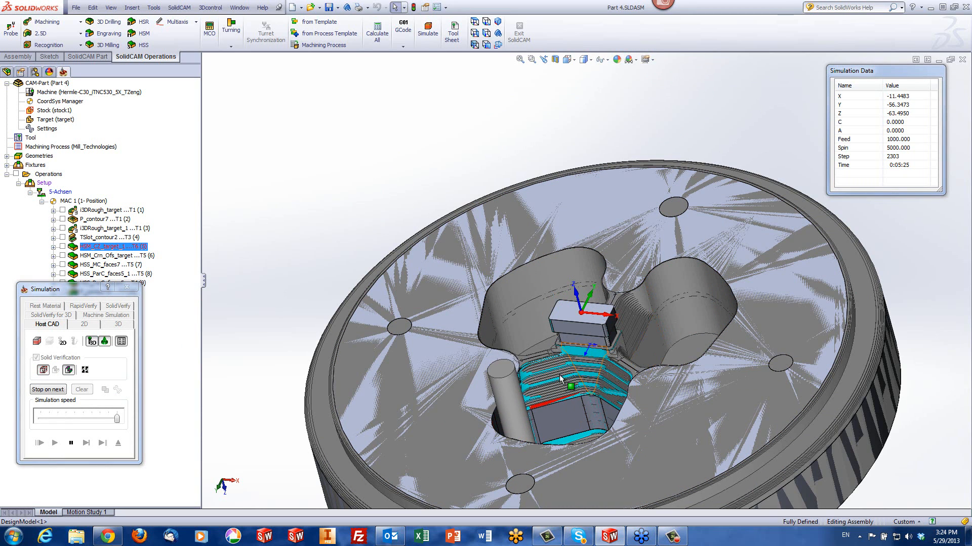
left_click(71, 444)
left_click(119, 443)
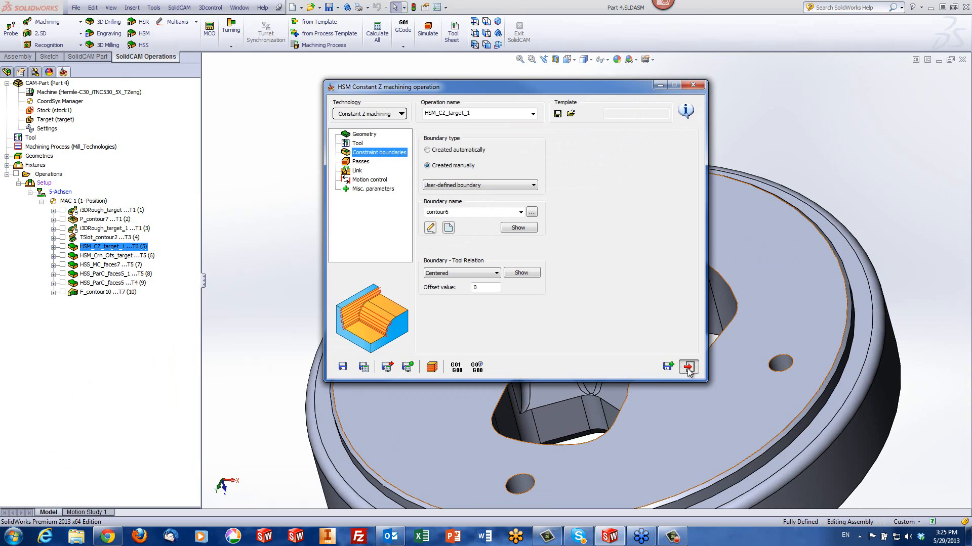
left_click(688, 369)
- Open the HSM_Crn_Ofs_target operation and review its selected-faces boundary chains along the three ribs and its tool
left_click(103, 256)
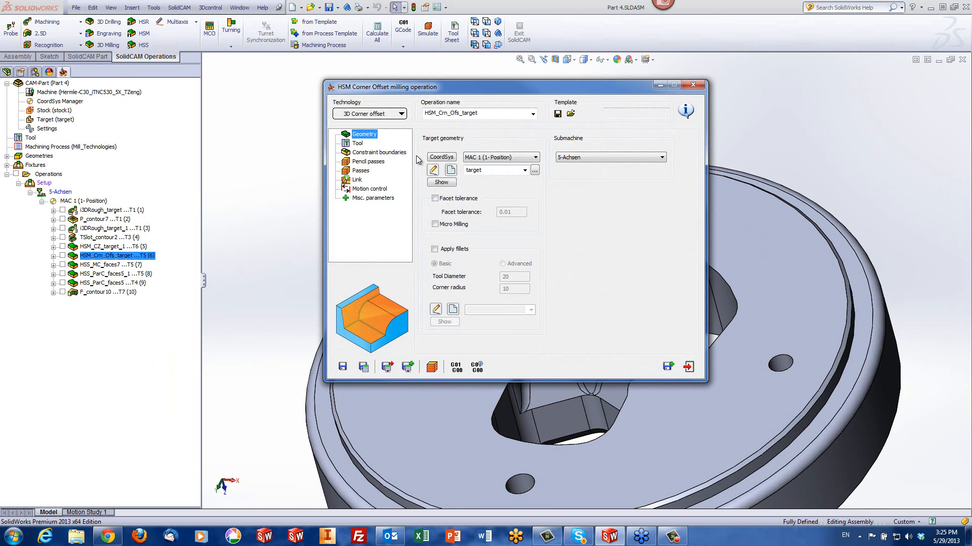
left_click(365, 153)
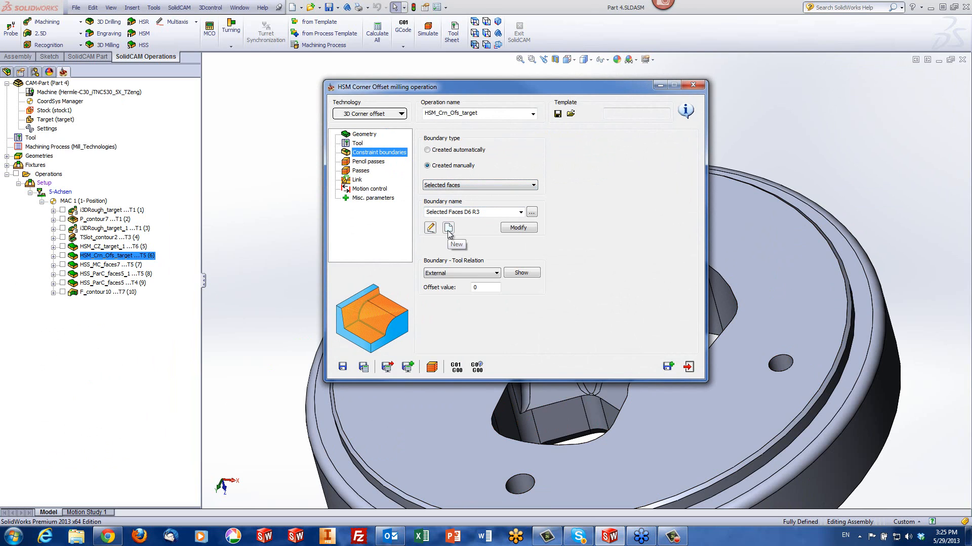
left_click(521, 229)
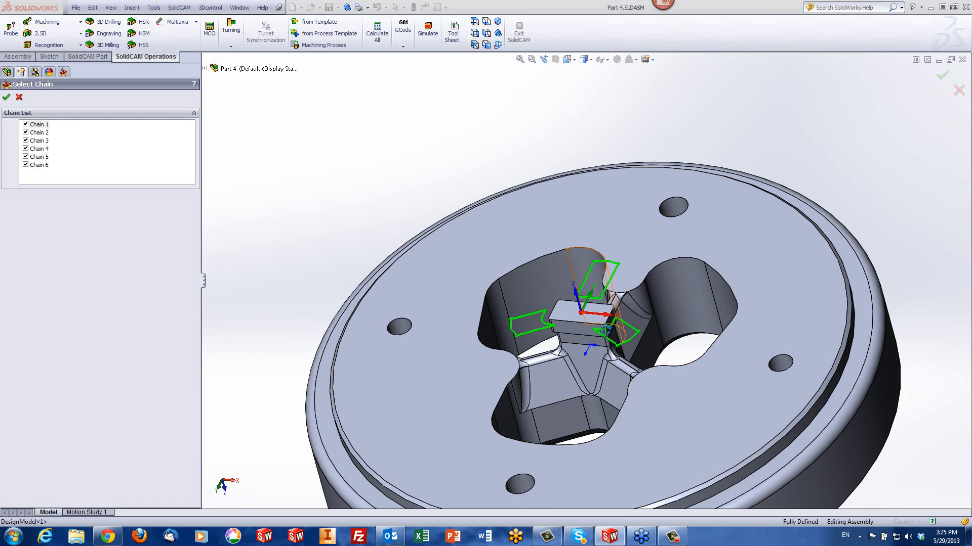
middle_click_drag(605, 330, 615, 354)
scroll(616, 353, "down", 4)
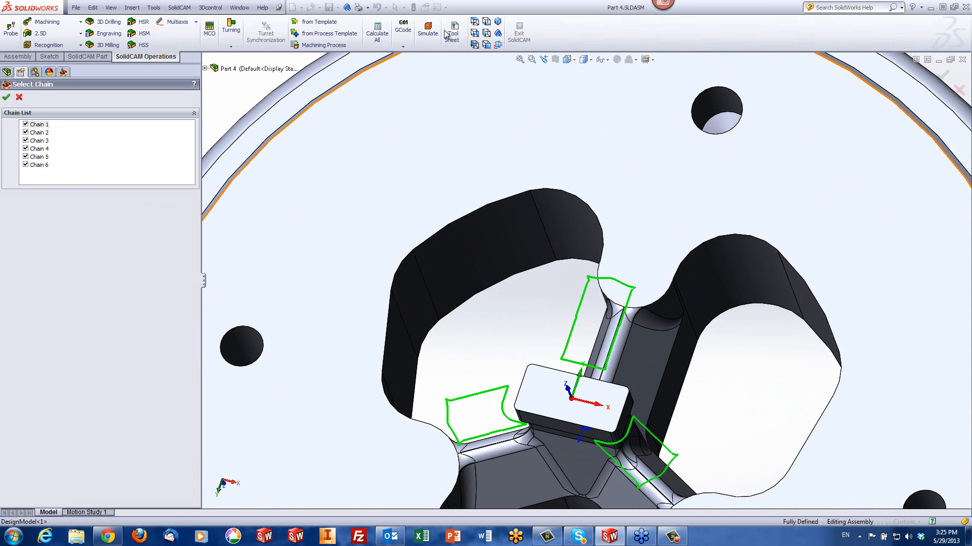
scroll(539, 232, "down", 5)
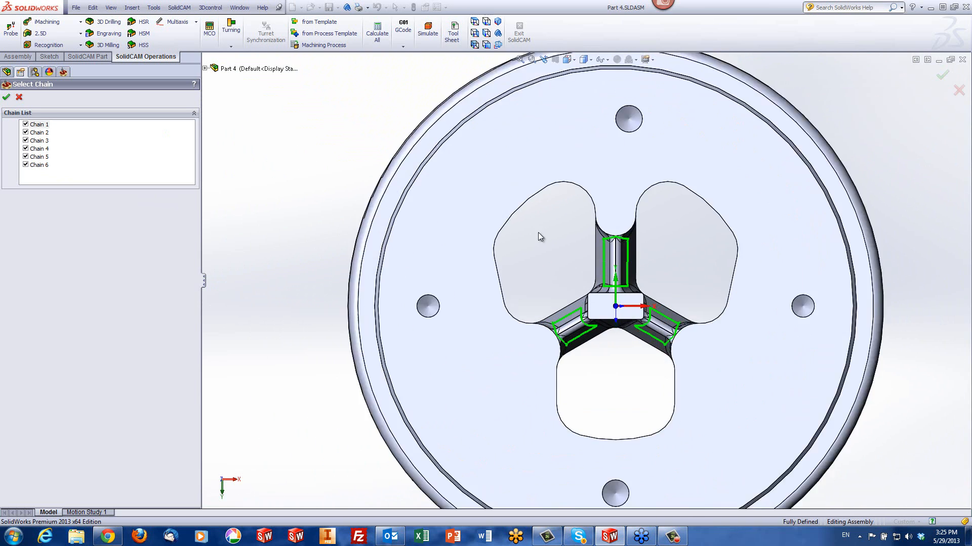
left_click(18, 98)
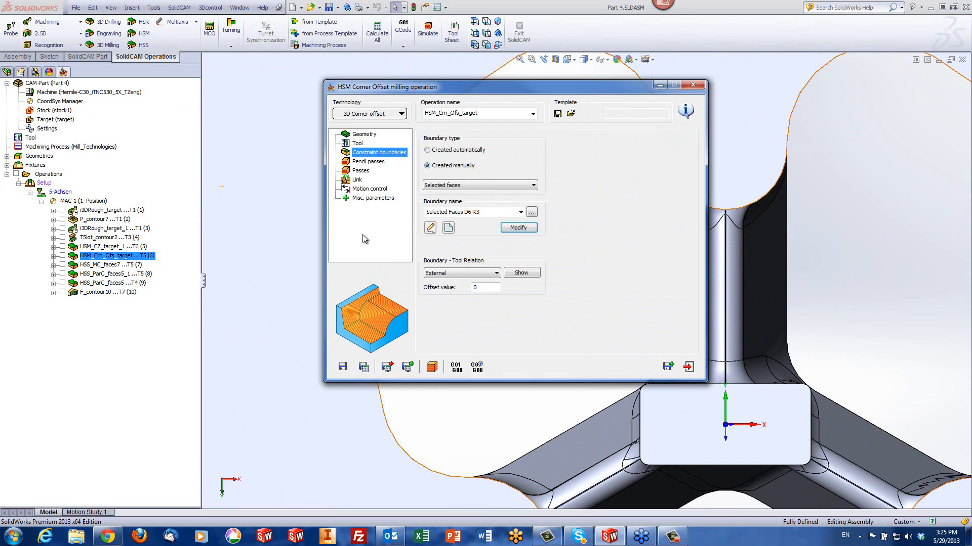
left_click(358, 144)
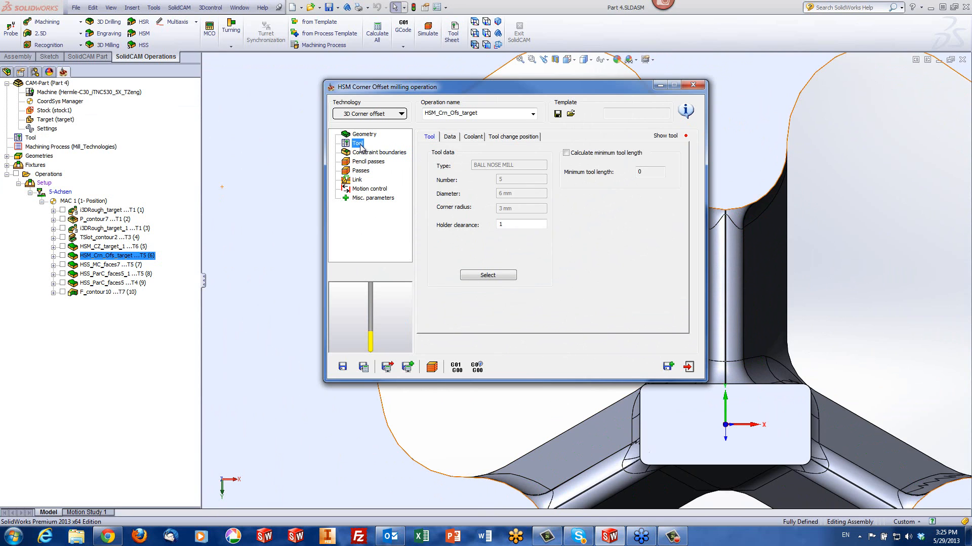
- Simulate the HSM_Crn_Ofs_target operation in Host CAD and examine the ball nose mill's passes along the first rib
left_click(432, 367)
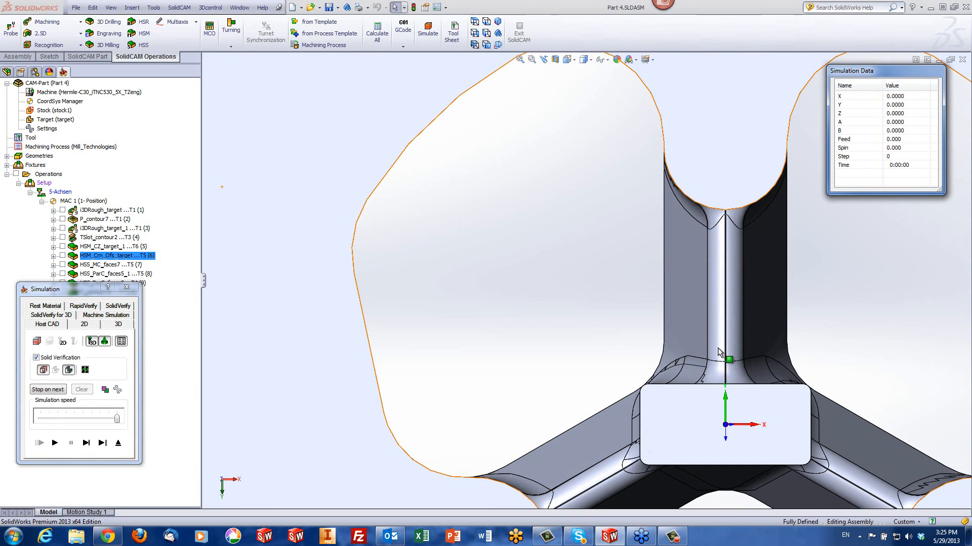
middle_click_drag(718, 349, 653, 391)
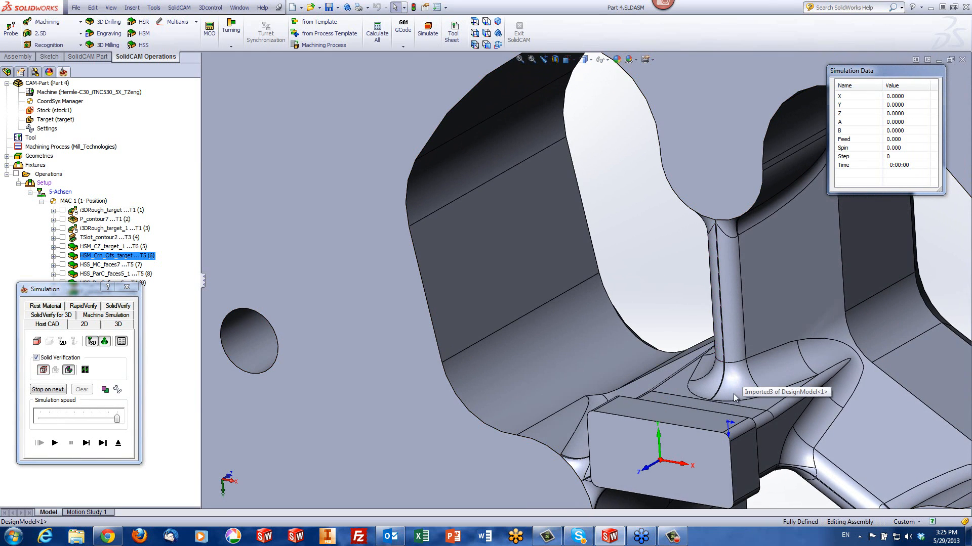
middle_click_drag(666, 357, 690, 386)
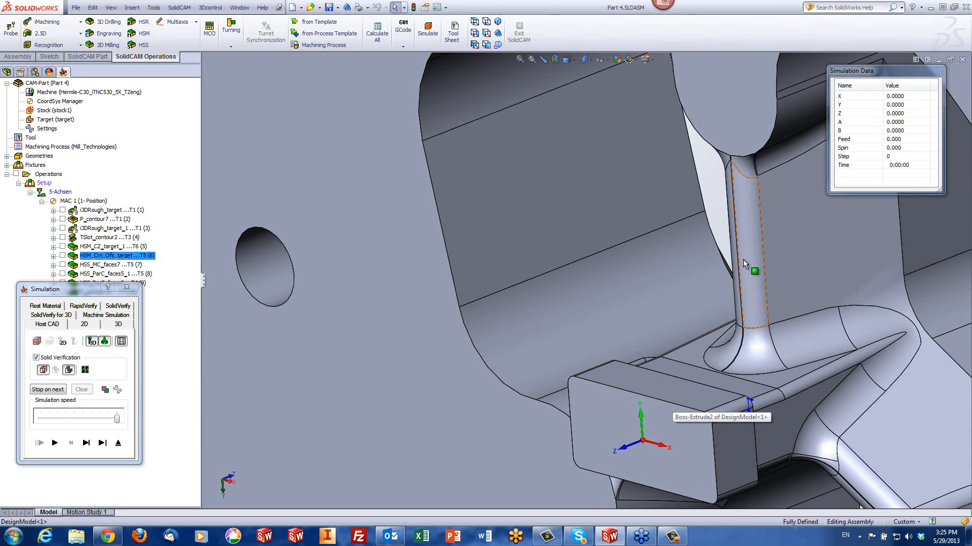
left_click(53, 448)
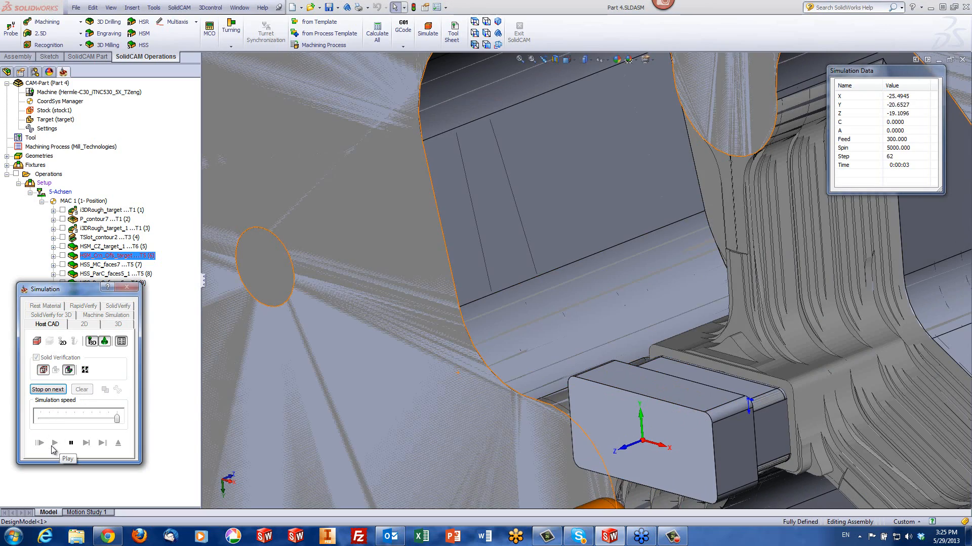
middle_click_drag(520, 400, 604, 358)
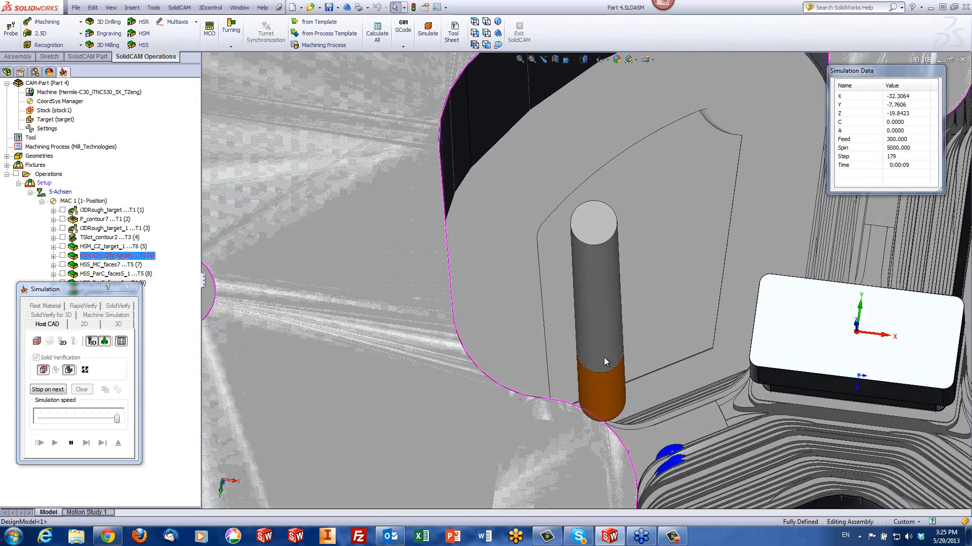
scroll(638, 433, "down", 1)
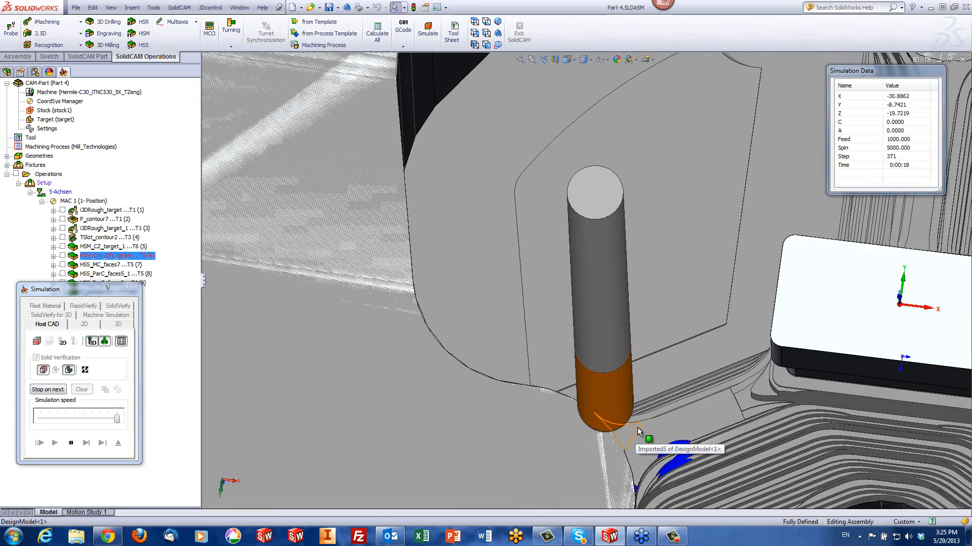
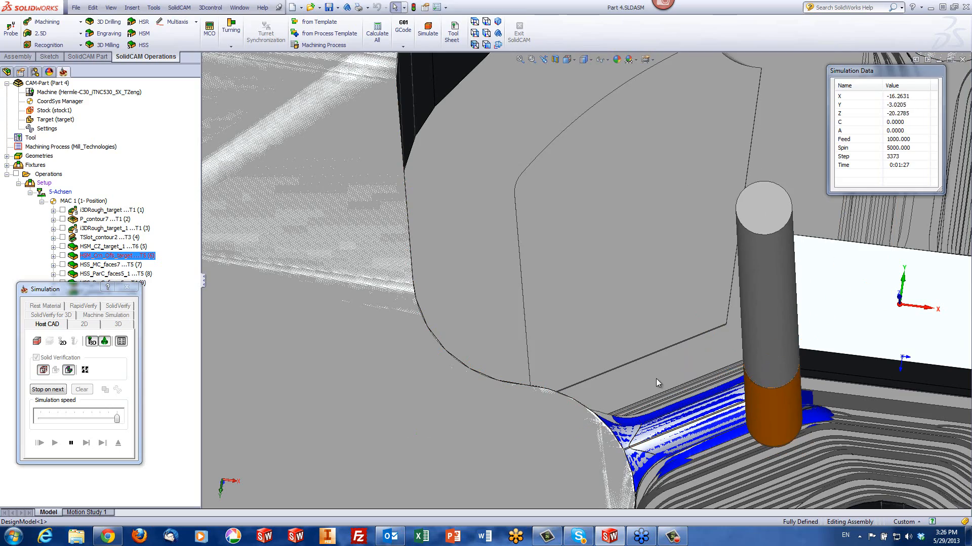
- Examine the corner offset cuts on the second rib, and stop and close the simulation and its operation
middle_click_drag(818, 305, 836, 326)
scroll(836, 326, "up", 2)
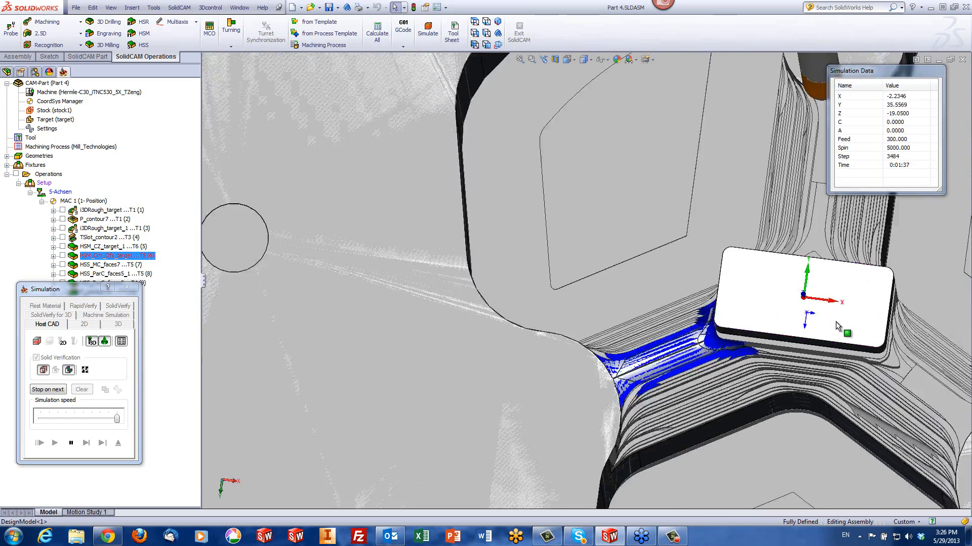
scroll(837, 327, "up", 3)
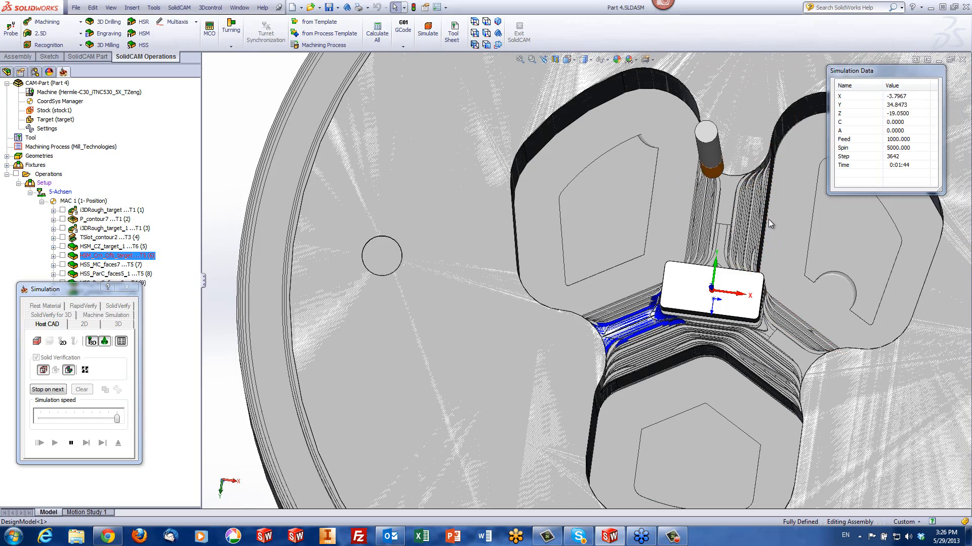
middle_click_drag(666, 280, 680, 256)
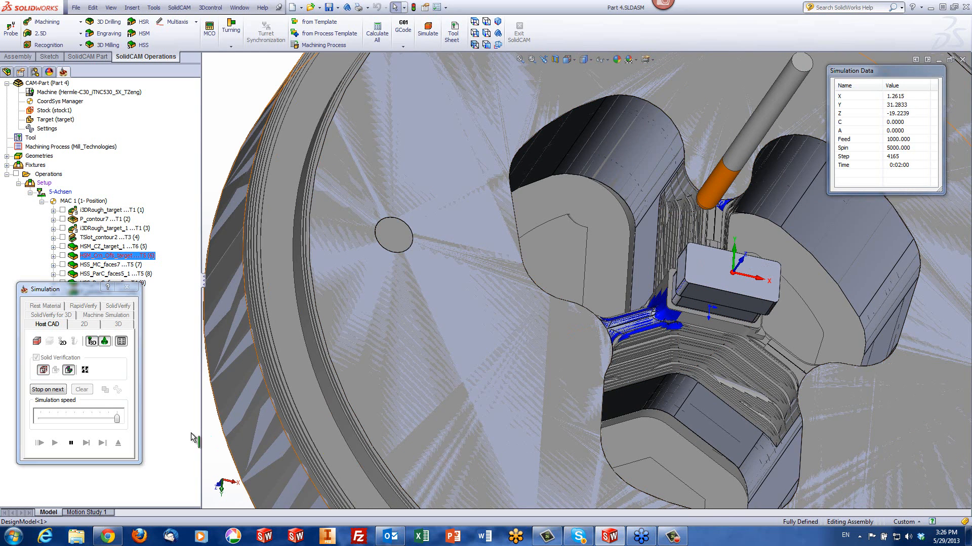
left_click(71, 443)
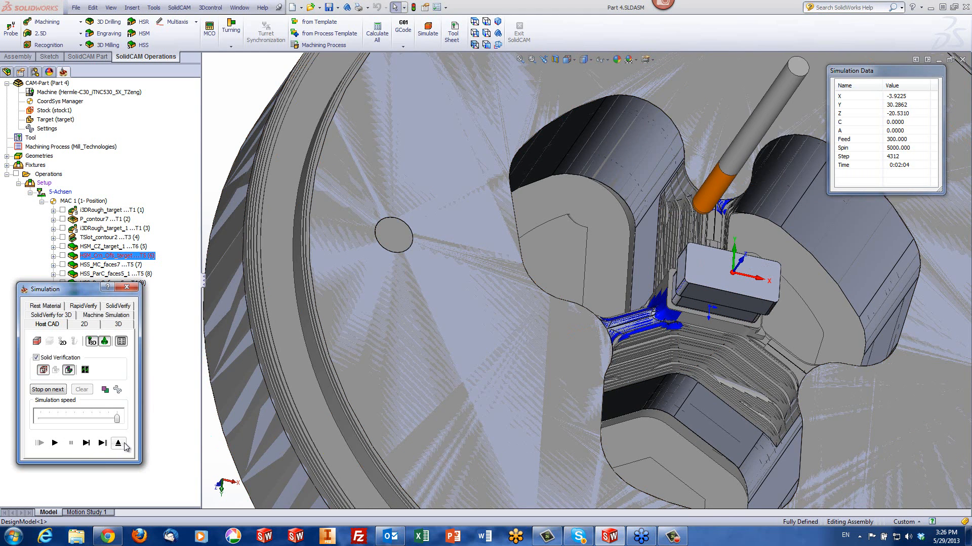
left_click(120, 443)
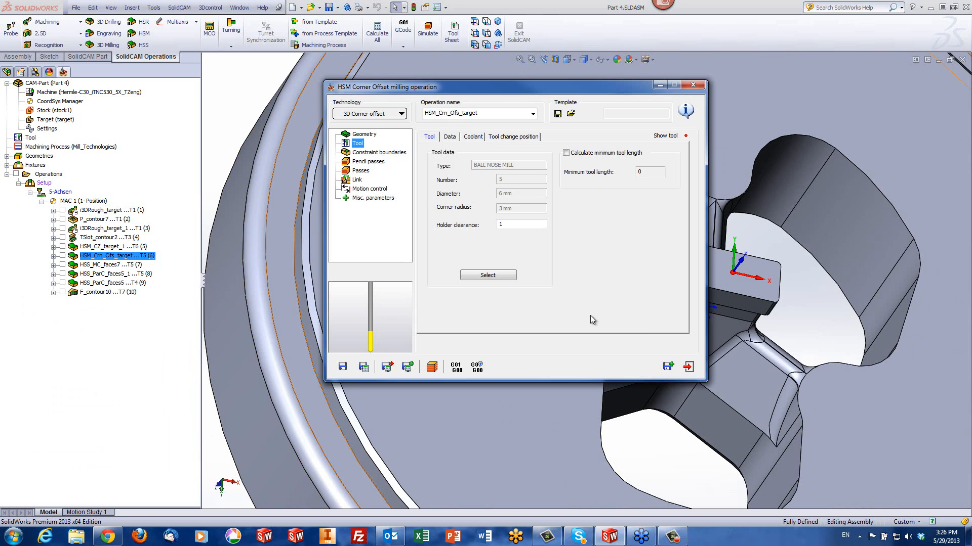
left_click(689, 367)
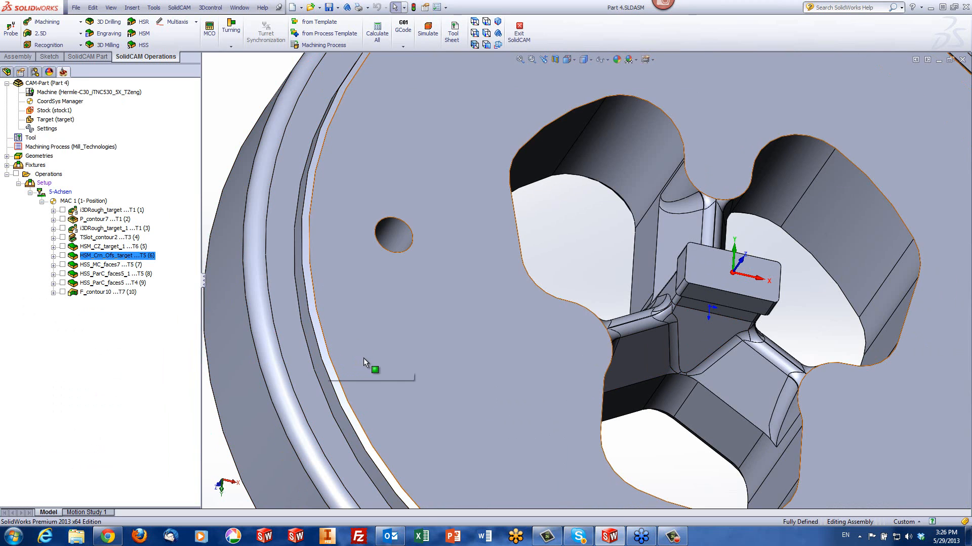
- Highlight the rounded face around the part's outer rim, and briefly check the HSM_Crn_Ofs_target operation's geometry settings
left_click_drag(361, 357, 364, 373)
scroll(364, 377, "up", 3)
left_click(340, 381)
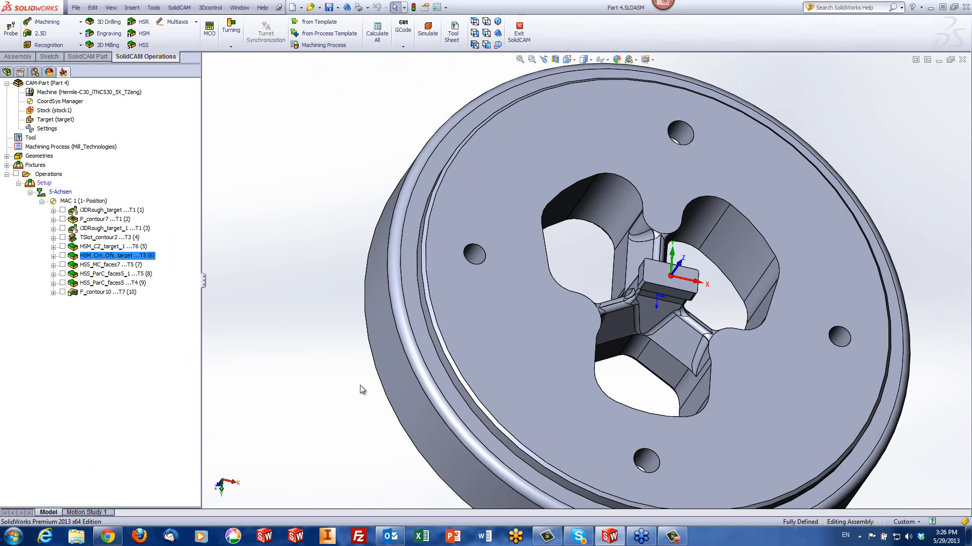
middle_click_drag(362, 389, 608, 333)
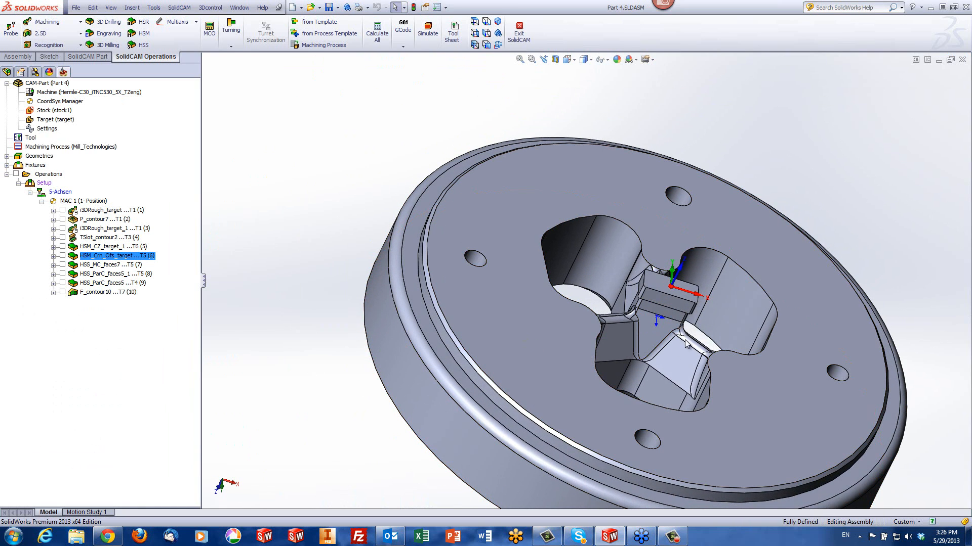
scroll(463, 379, "down", 2)
left_click(451, 377)
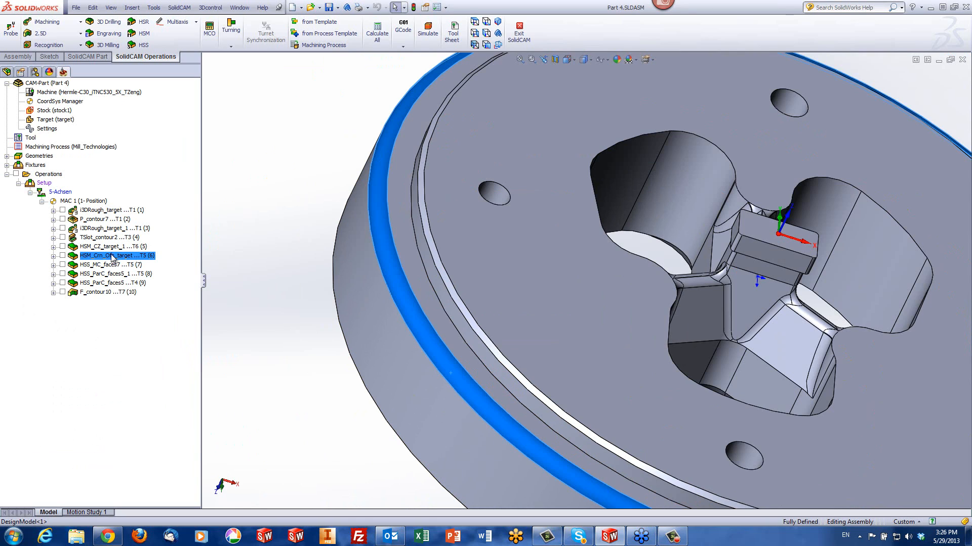
double_click(112, 257)
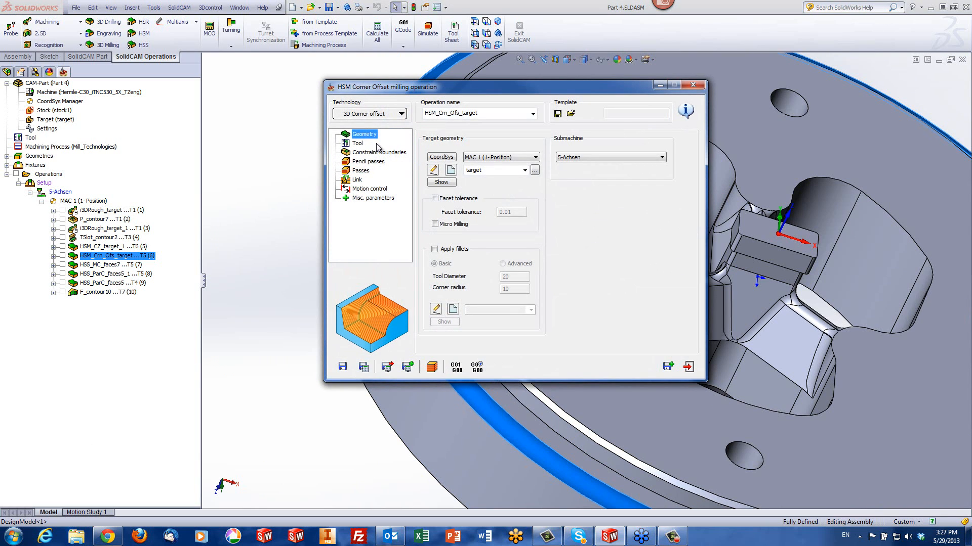
left_click(695, 87)
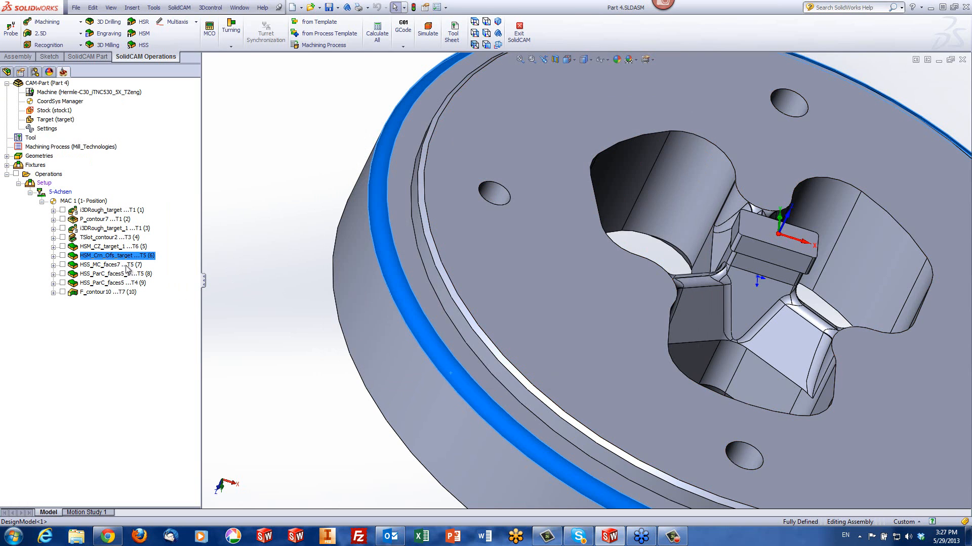
- Open the HSS_MC_faces7 morph operation and show its drive surface, start edge curve and end edge curve on the outer rim
double_click(126, 264)
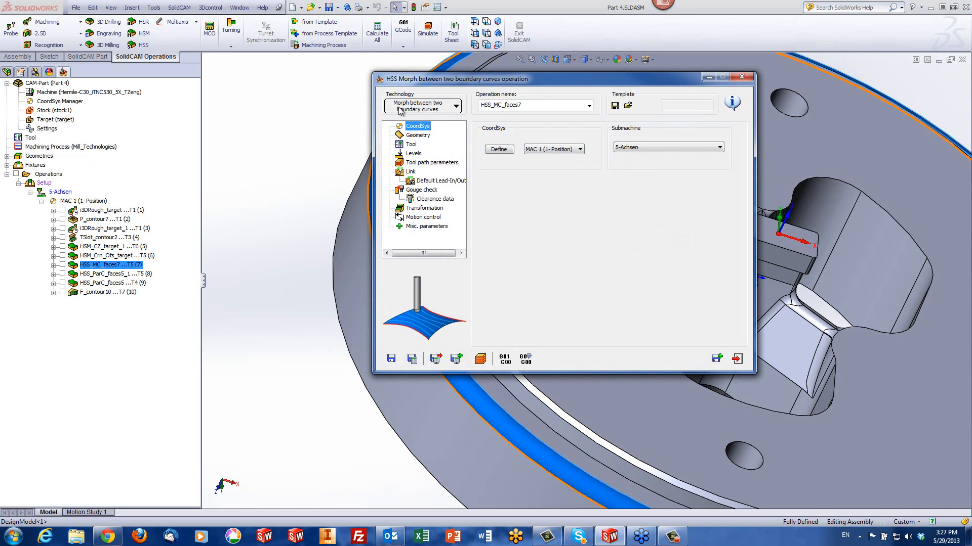
left_click(418, 136)
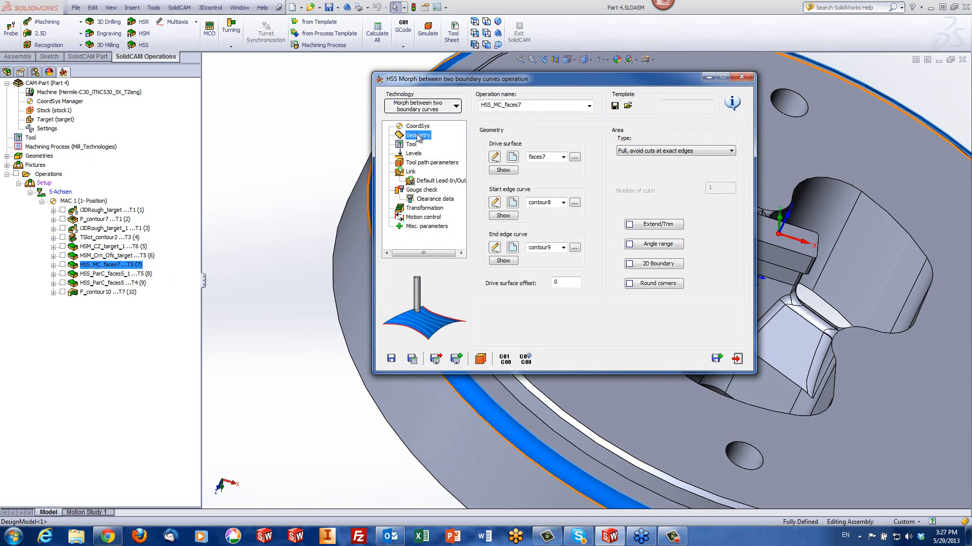
left_click(502, 171)
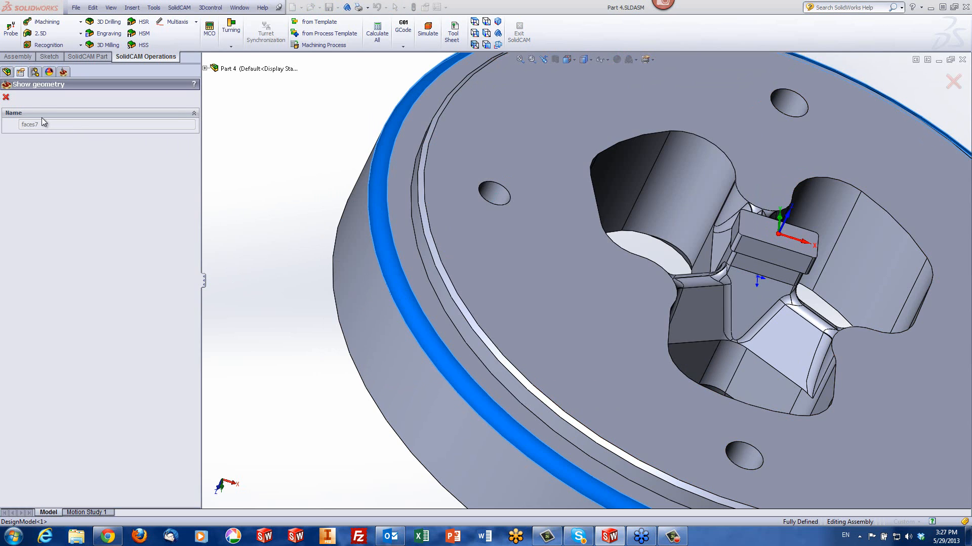
left_click(6, 97)
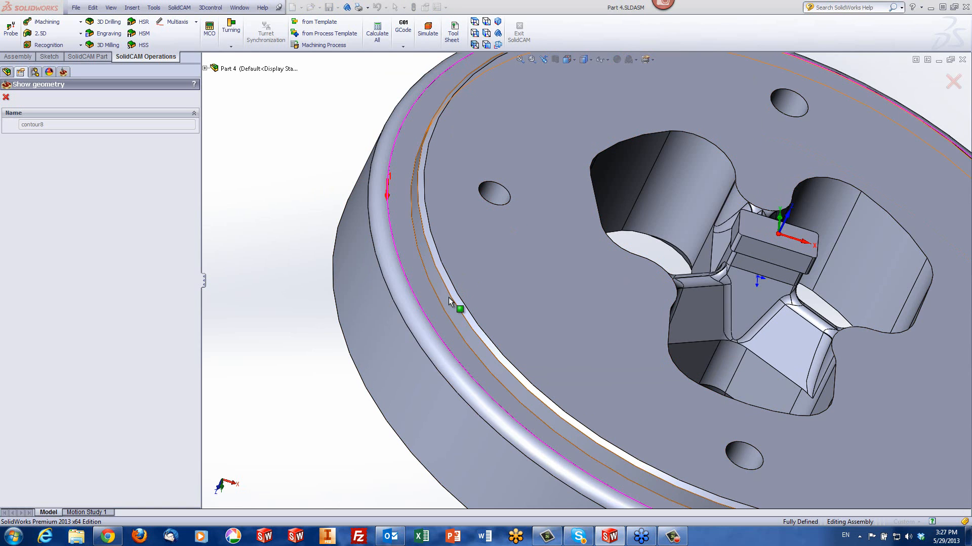
left_click(6, 97)
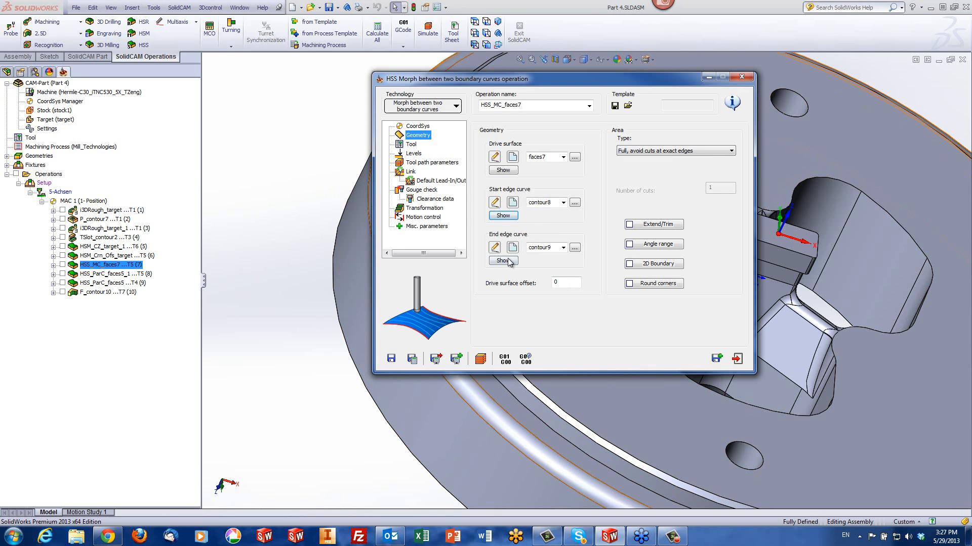
left_click(509, 261)
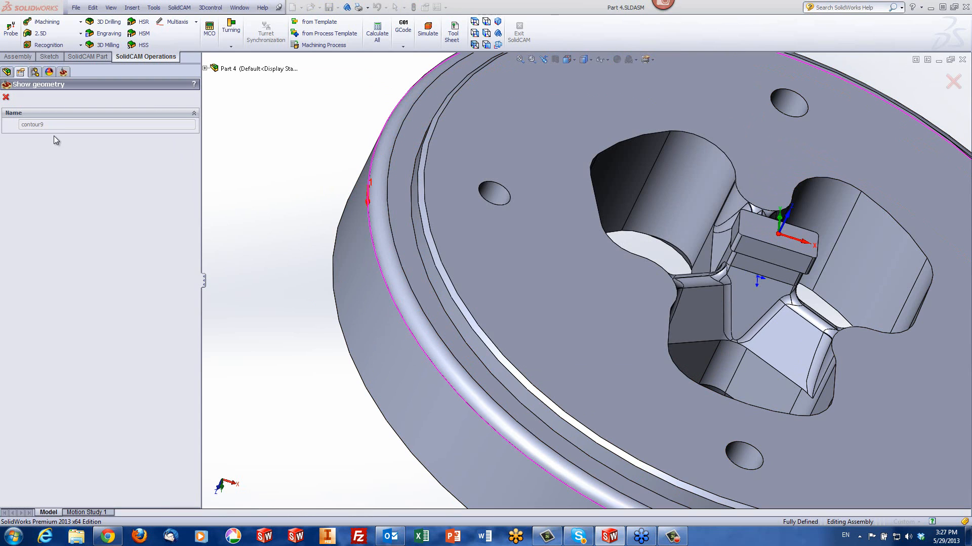
left_click(6, 97)
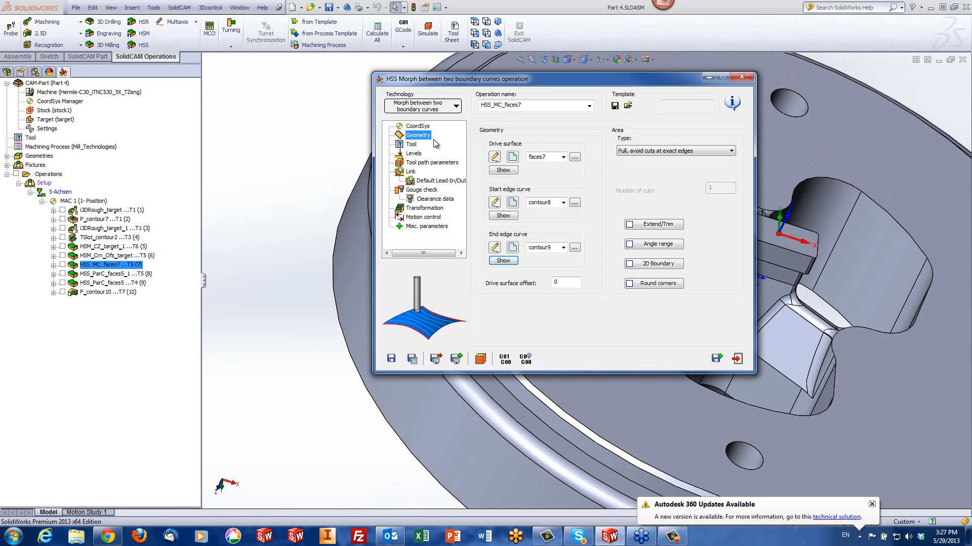
- Review the HSS_MC_faces7 operation's tool data and its tool path surface quality and sorting settings
left_click(411, 144)
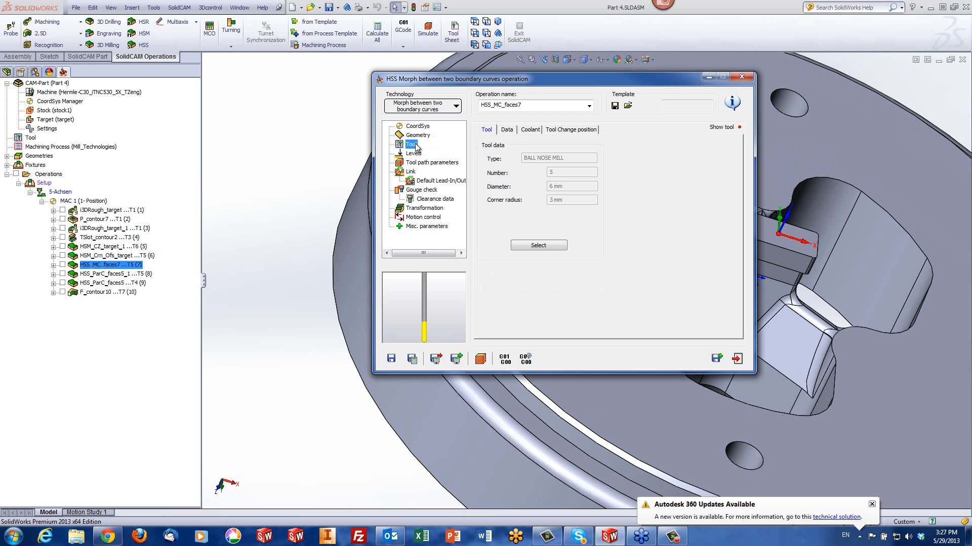
left_click(424, 164)
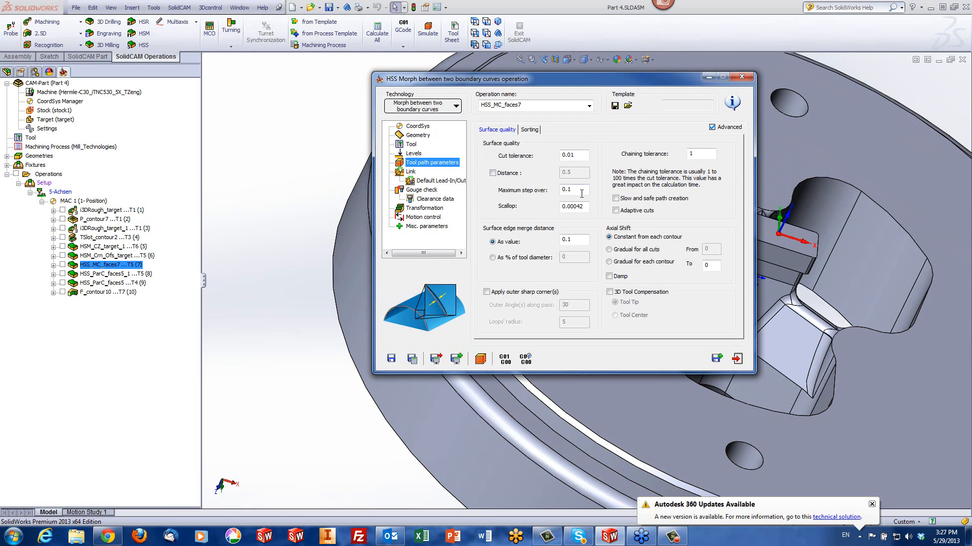
left_click(529, 130)
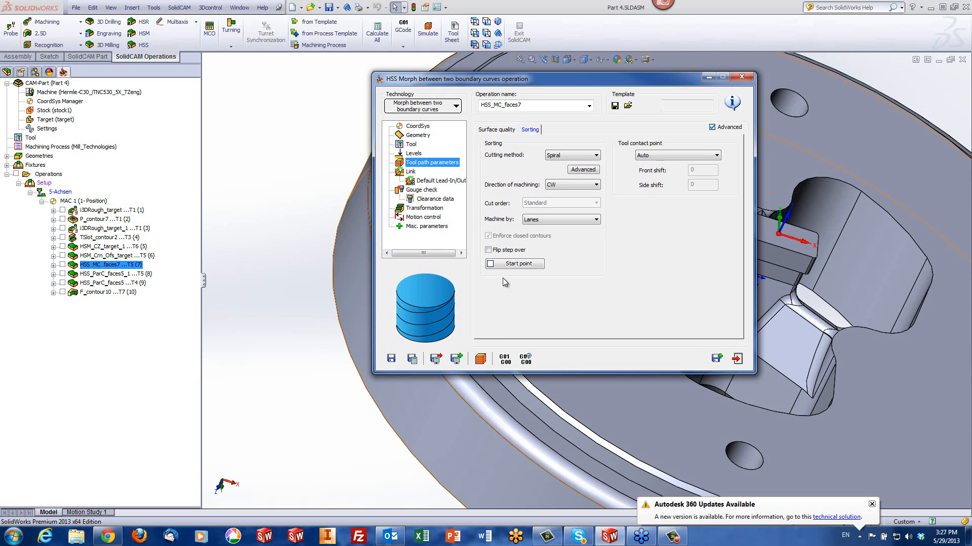
- Simulate the HSS_MC_faces7 operation in Host CAD with solid verification, and pause it partway around the rim
left_click(480, 358)
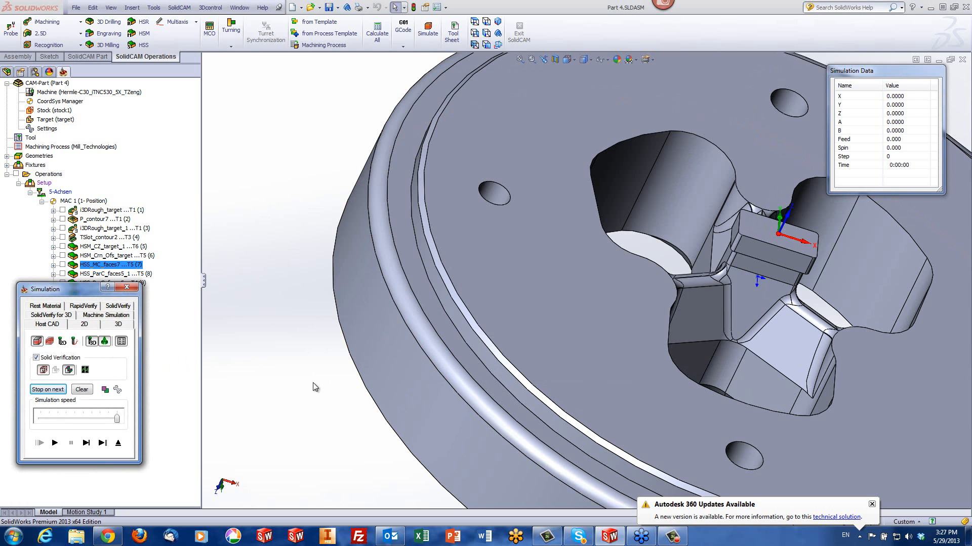
scroll(315, 387, "up", 7)
scroll(813, 321, "down", 4)
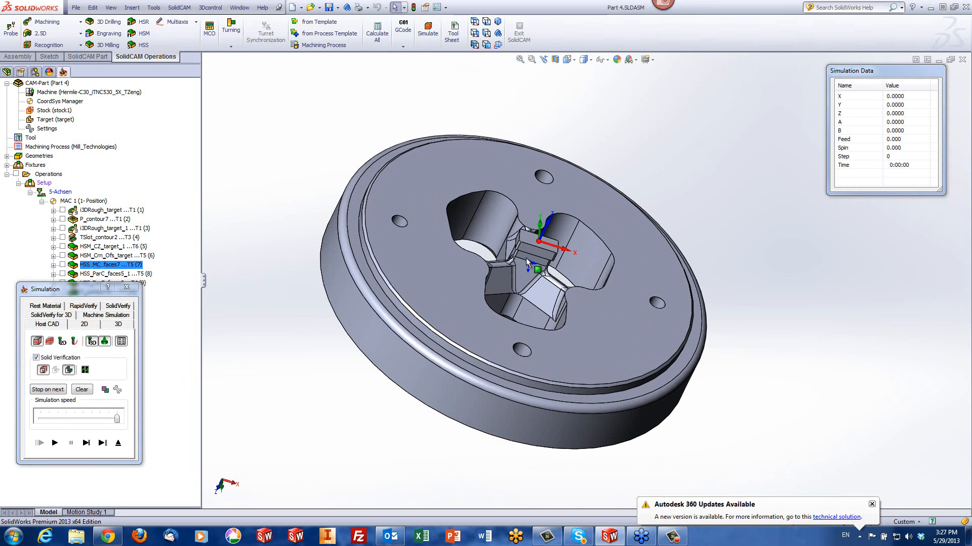
scroll(721, 259, "down", 2)
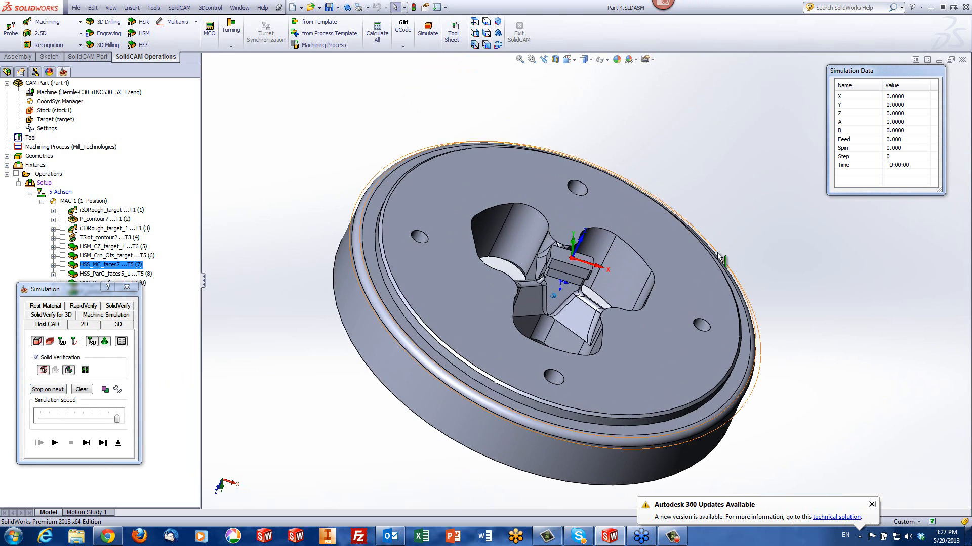
left_click(56, 444)
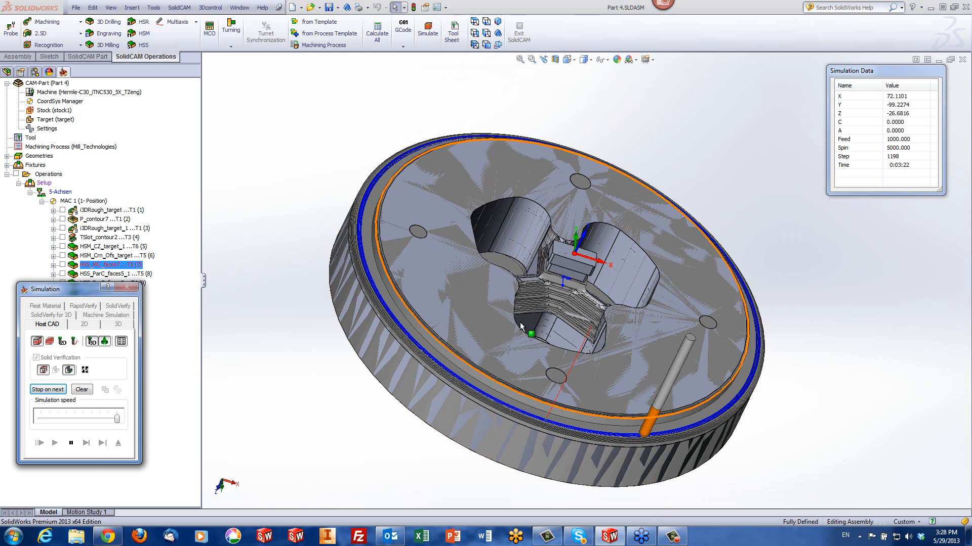
left_click(71, 442)
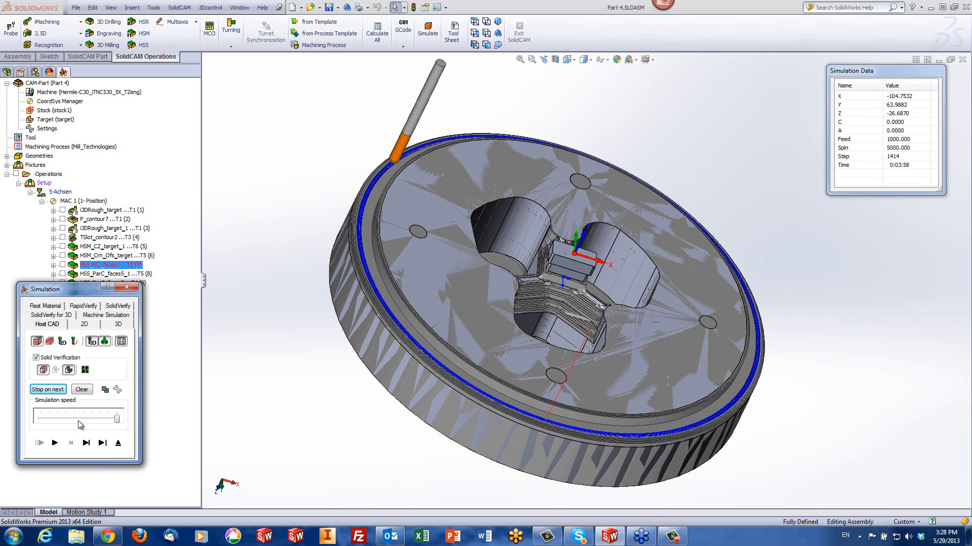
- Continue the simulation without solid verification, examine the spiral passes on the rounded rim, and close the simulation and its operation
left_click(35, 358)
left_click(41, 360)
left_click(54, 443)
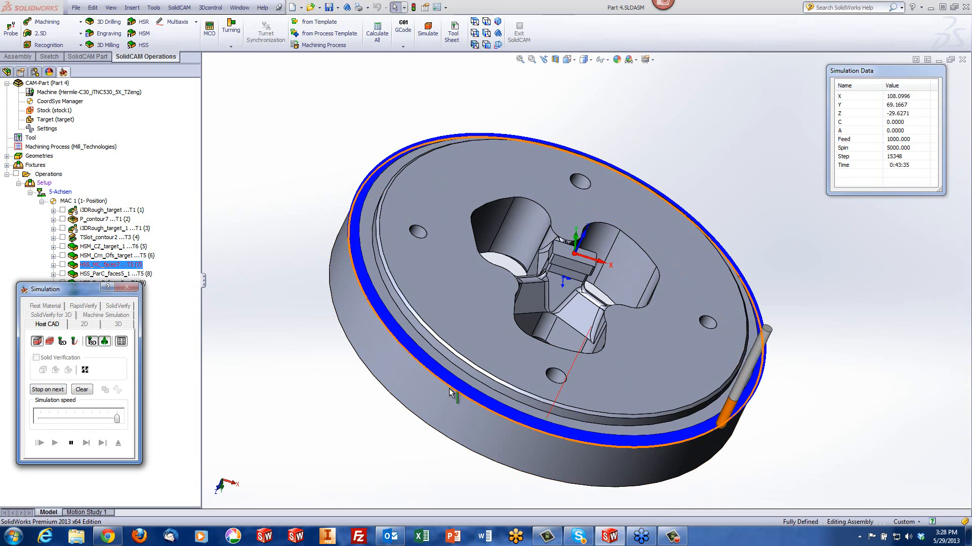
middle_click_drag(441, 405, 419, 374)
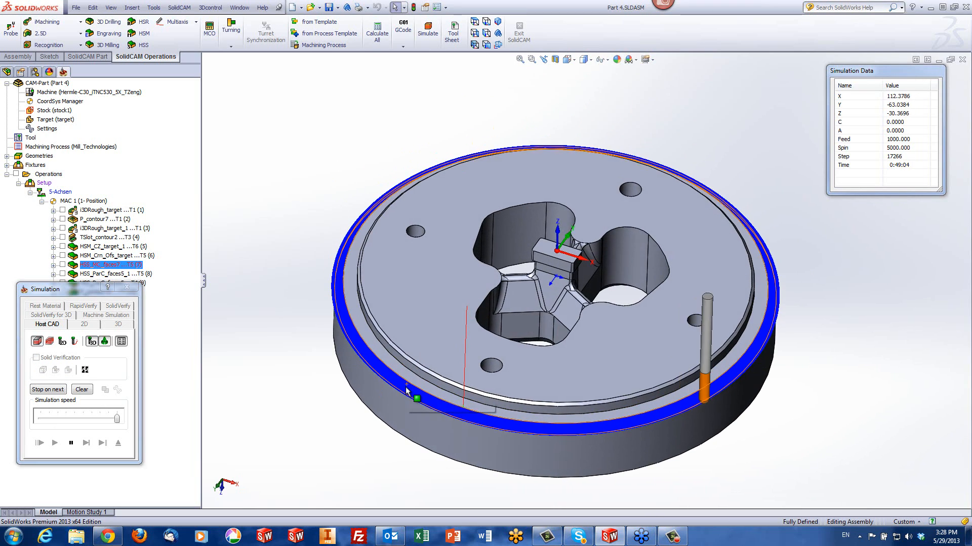
scroll(425, 373, "down", 4)
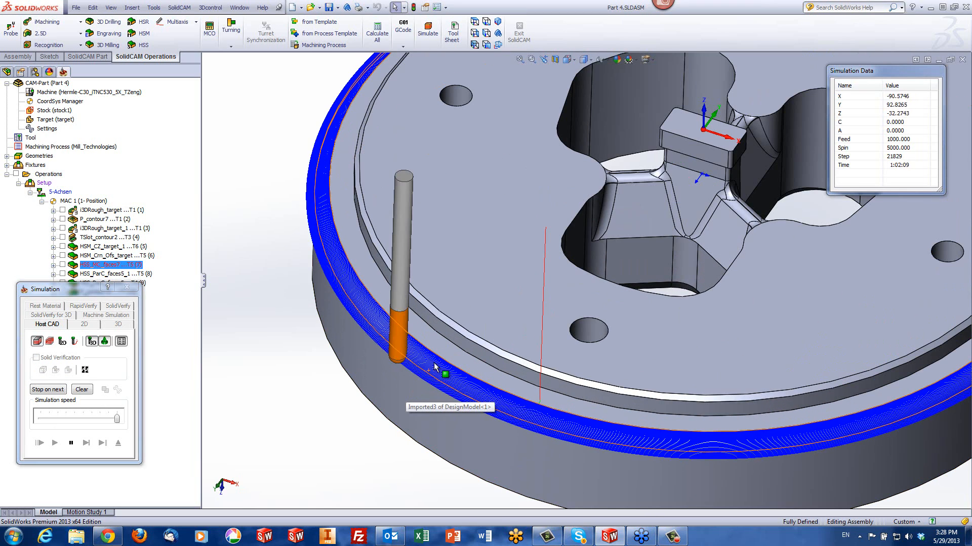
left_click(71, 443)
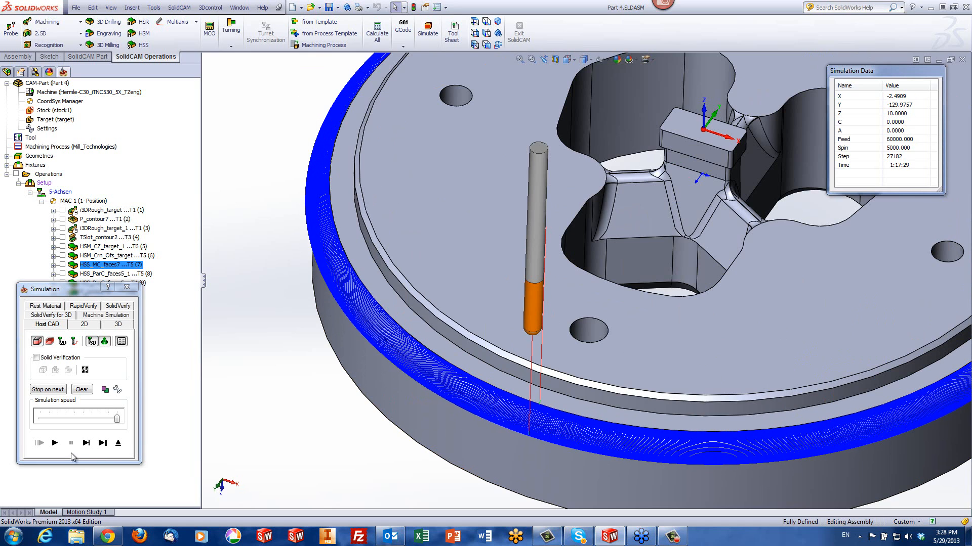
left_click(117, 443)
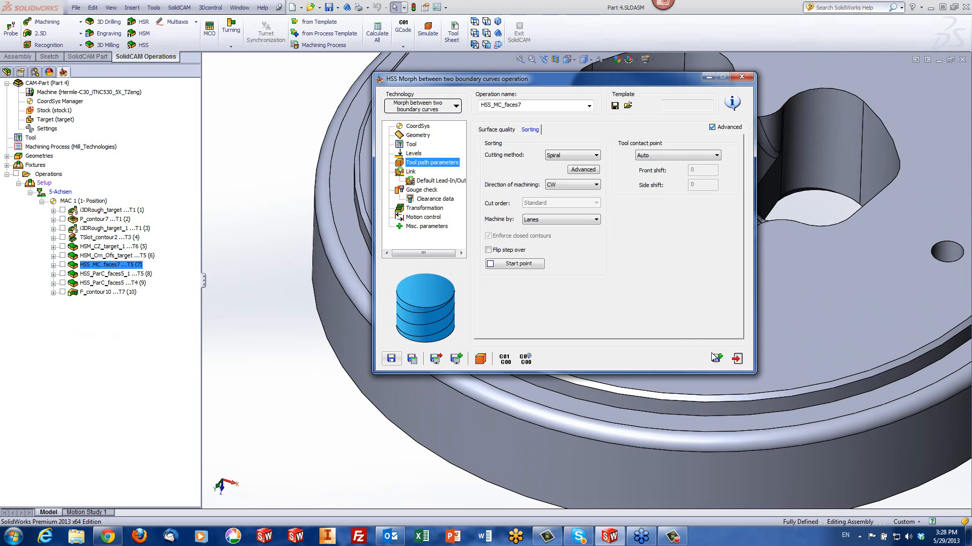
left_click(737, 359)
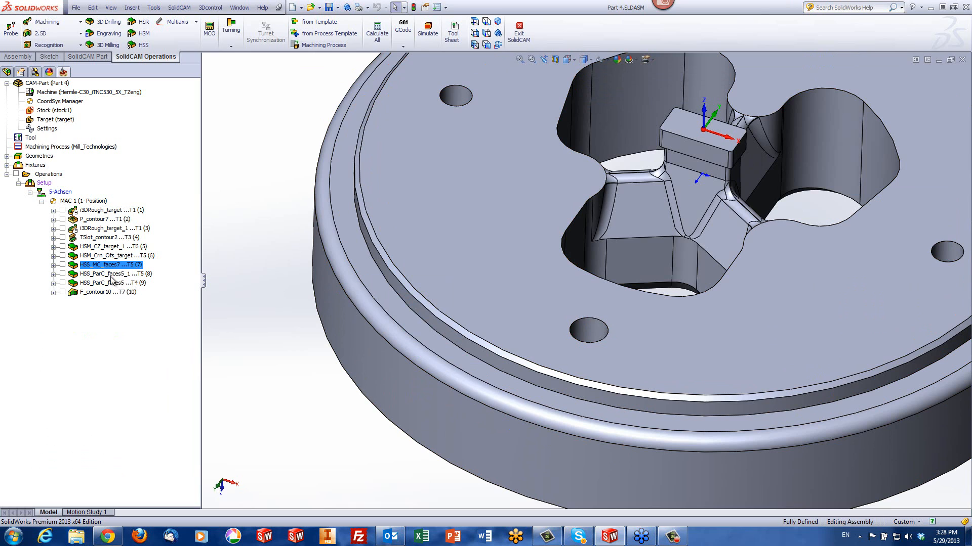
- Open the HSS_ParC_faces5_1 parallel-to-curves operation and examine its drive surface faces around the central ribs
left_click(104, 275)
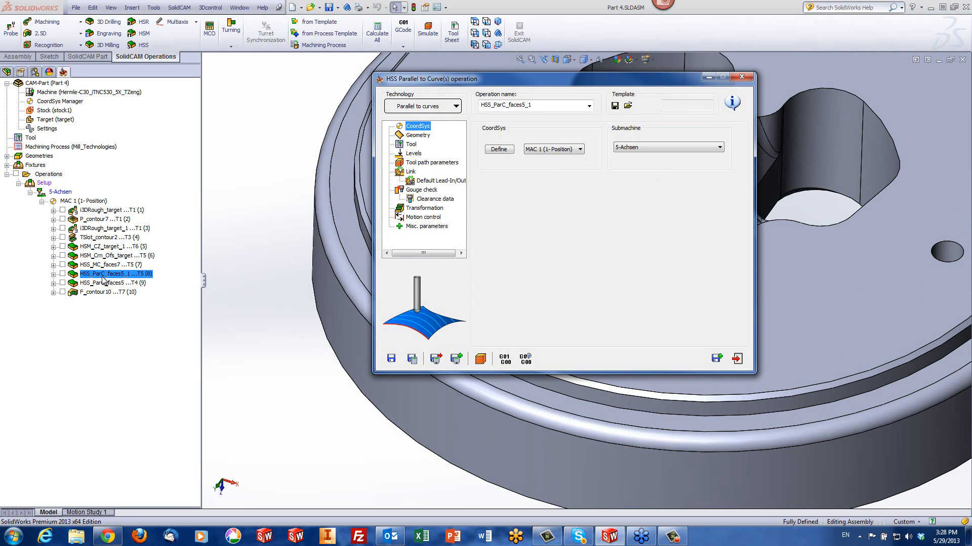
left_click(418, 137)
left_click(504, 168)
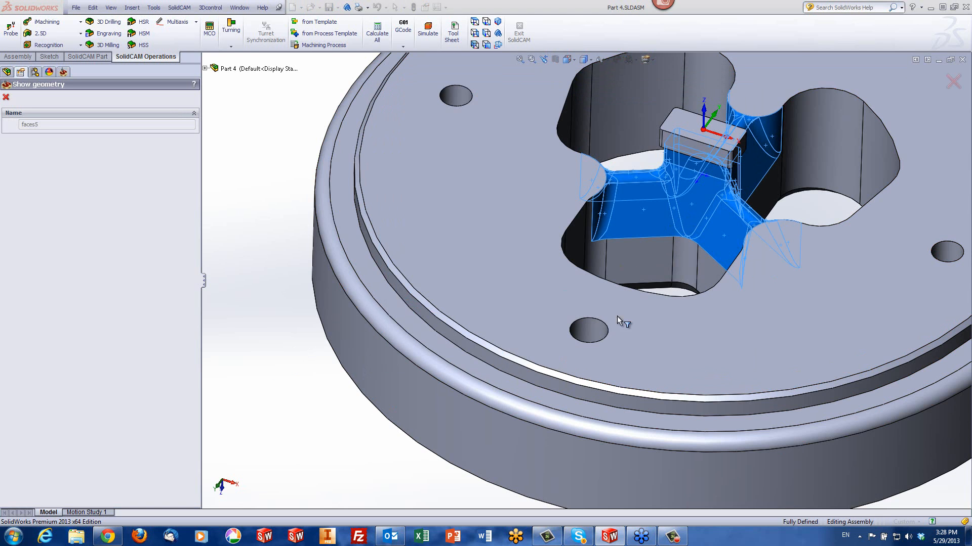
middle_click_drag(619, 318, 371, 226)
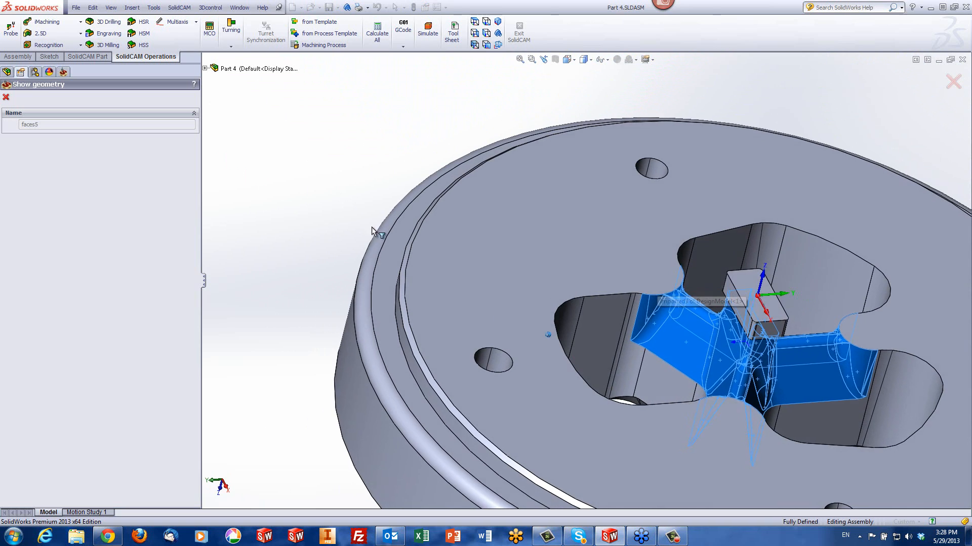
left_click(6, 97)
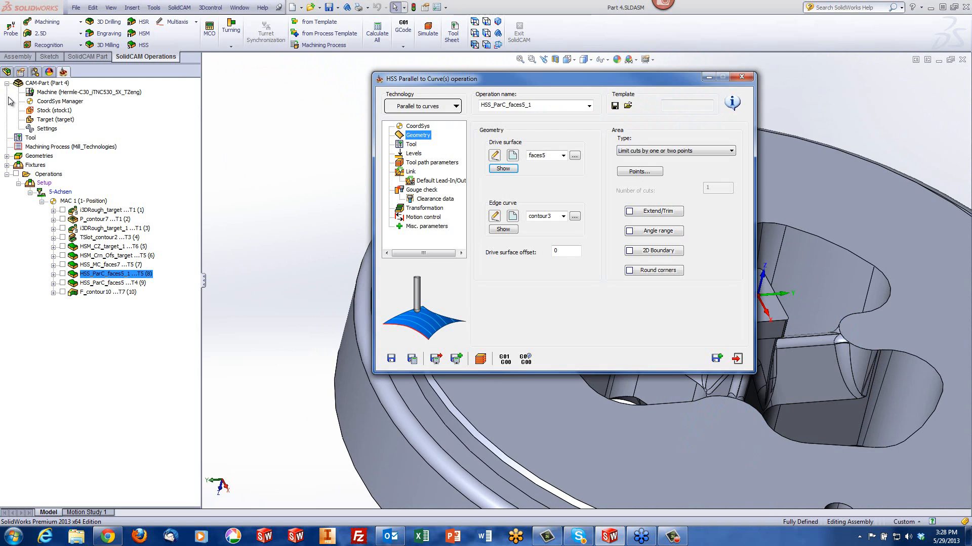
- Examine the edge curve chains of HSS_ParC_faces5_1 along the ribs from several angles, and check the operation's tool
left_click(502, 230)
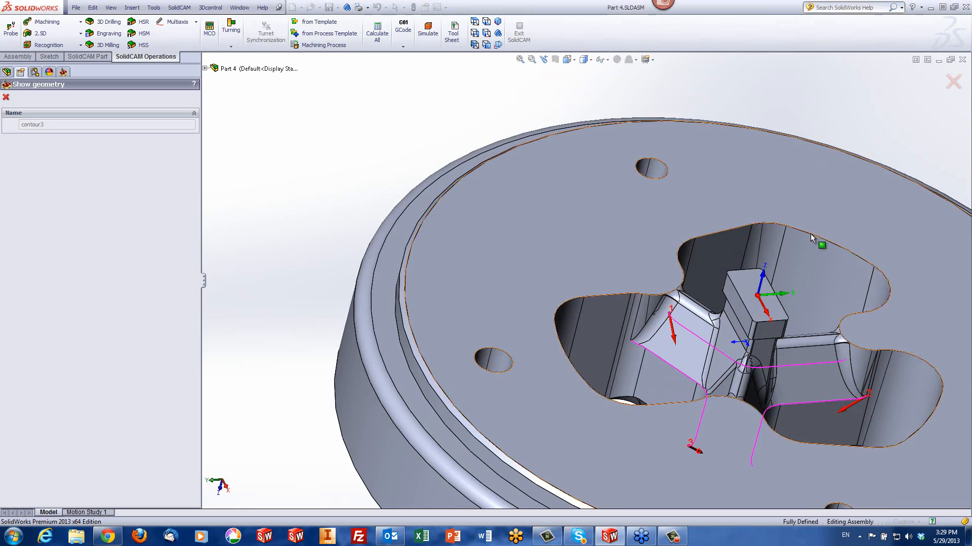
middle_click_drag(812, 235, 646, 151)
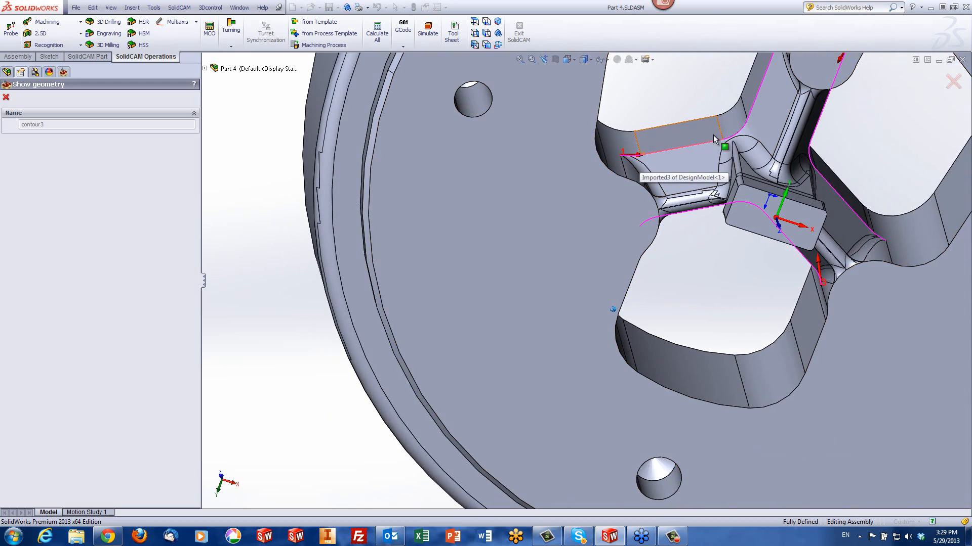
middle_click_drag(710, 195, 691, 192)
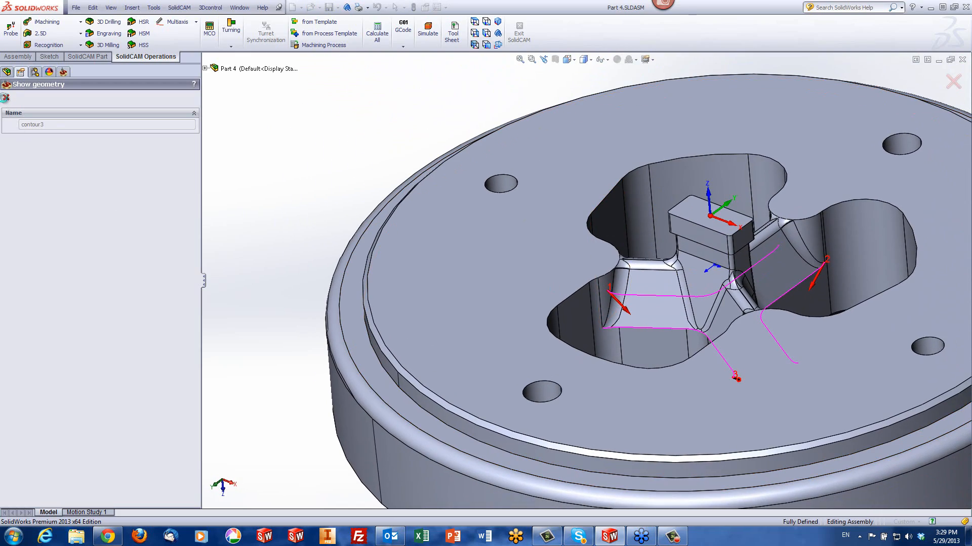
left_click(7, 97)
left_click(410, 145)
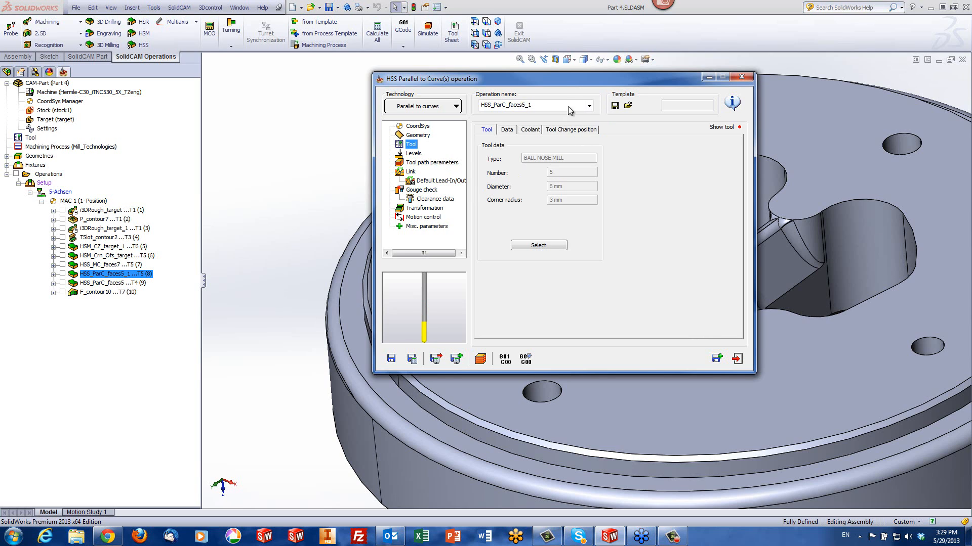
- Review the gouge checks of HSS_ParC_faces5_1 and examine the faces1 check surfaces of the second gouge check on the model
left_click_drag(571, 85, 317, 79)
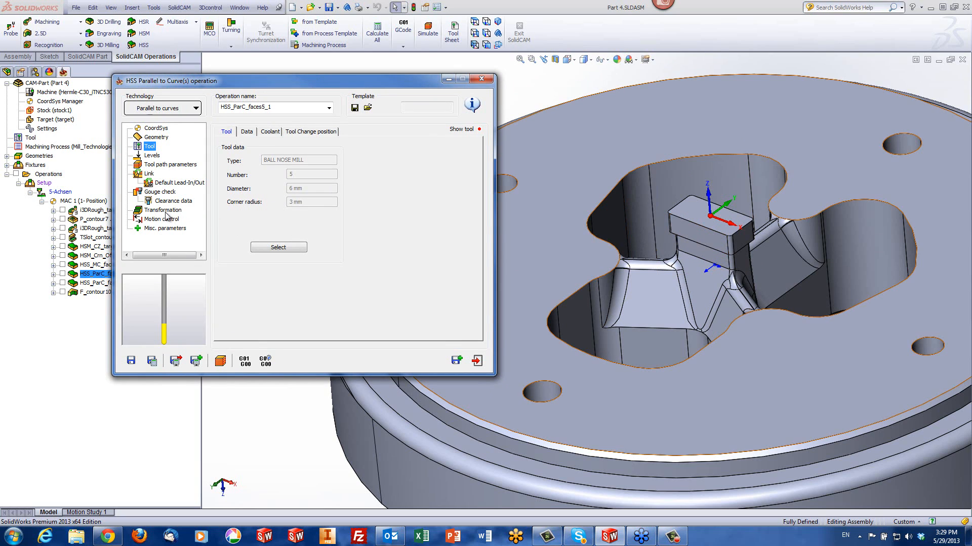
left_click(167, 192)
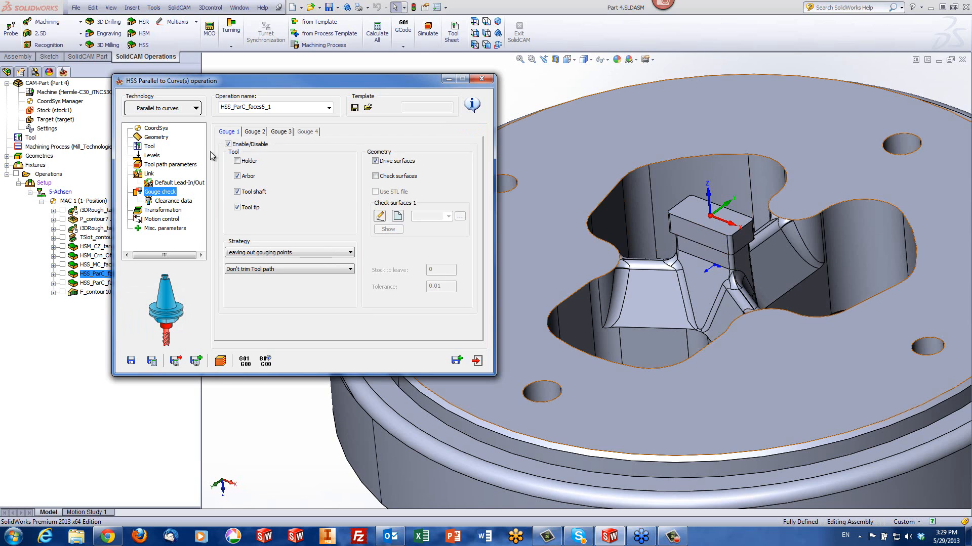
left_click(255, 133)
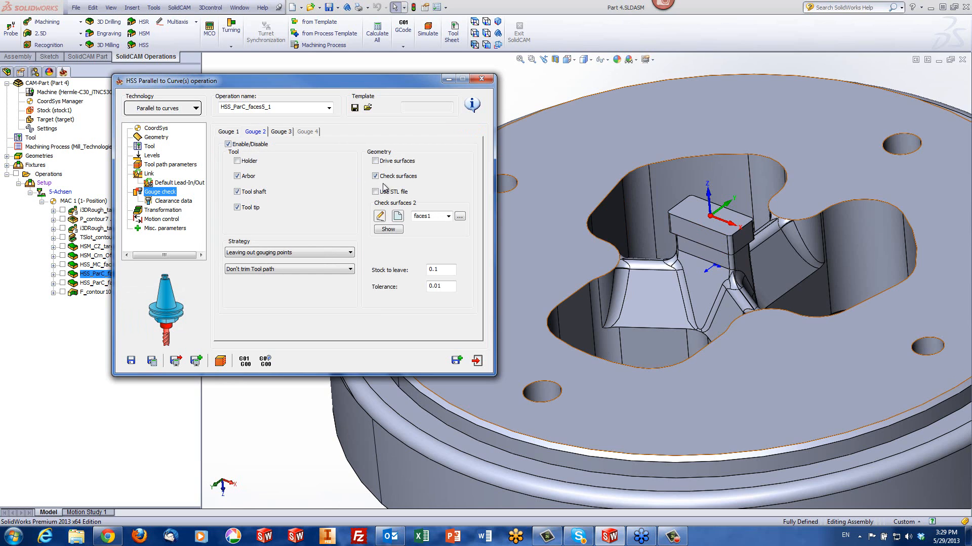
left_click(387, 230)
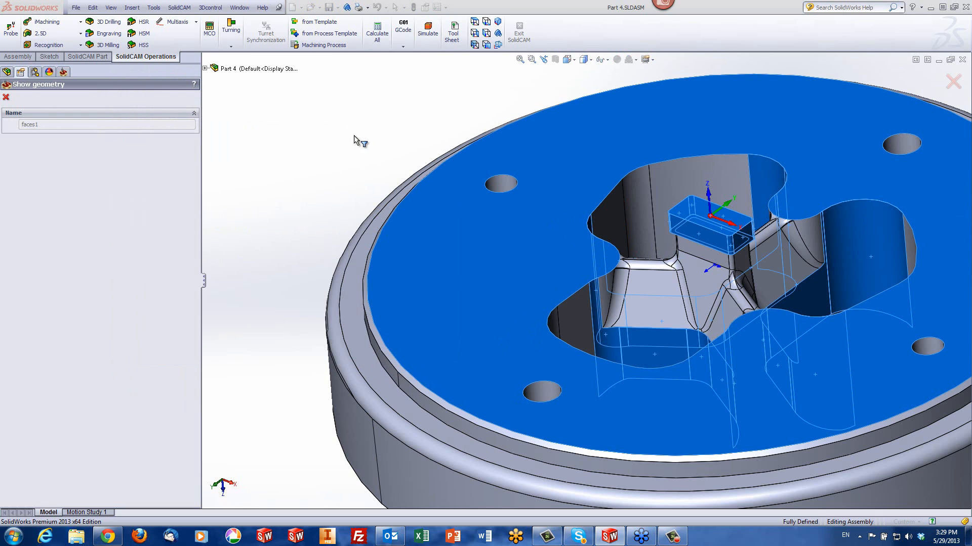
scroll(706, 225, "down", 4)
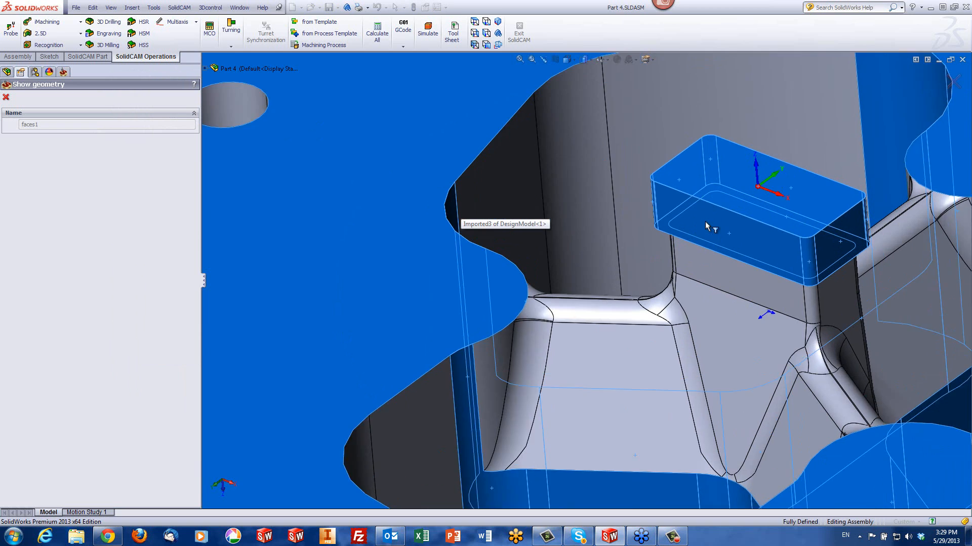
scroll(709, 228, "down", 2)
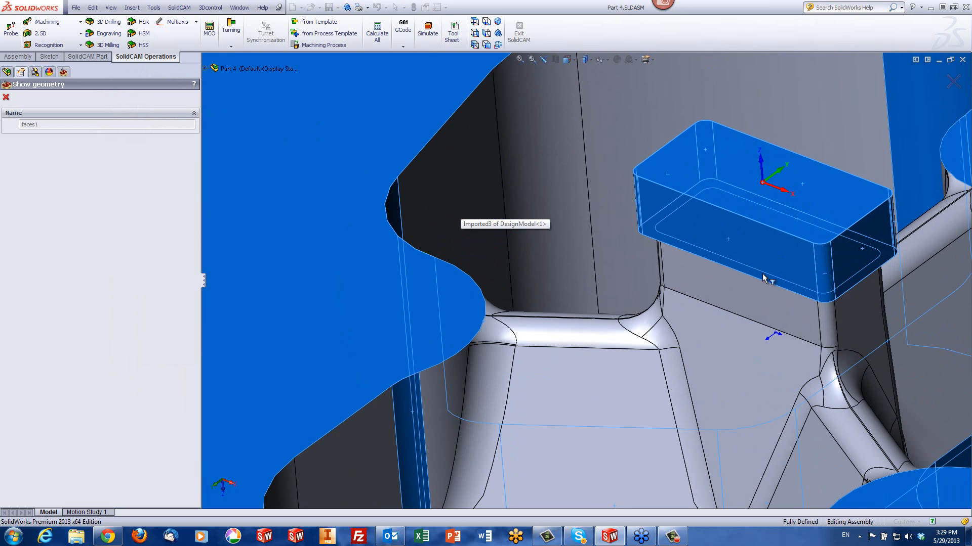
scroll(767, 275, "up", 2)
scroll(766, 274, "up", 2)
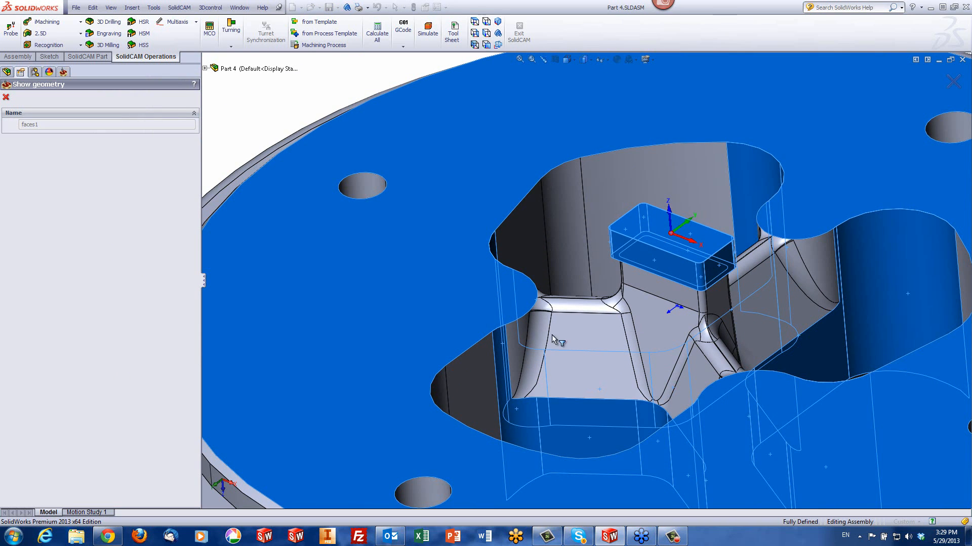
left_click(585, 355)
middle_click_drag(585, 354, 590, 314)
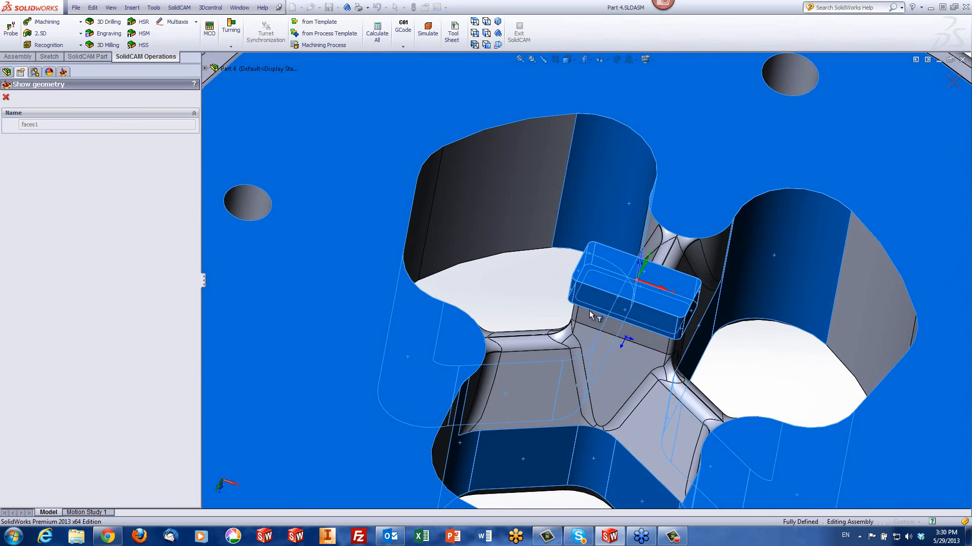
left_click(6, 97)
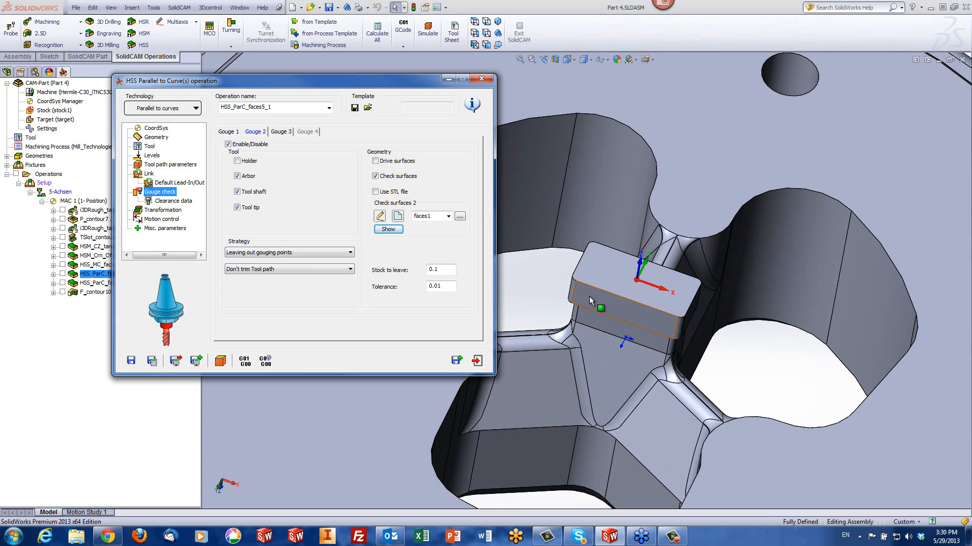
- Simulate HSS_ParC_faces5_1 in Host CAD, examine the tool path beneath the central block's overhang, and close the simulation and the operation
left_click(220, 361)
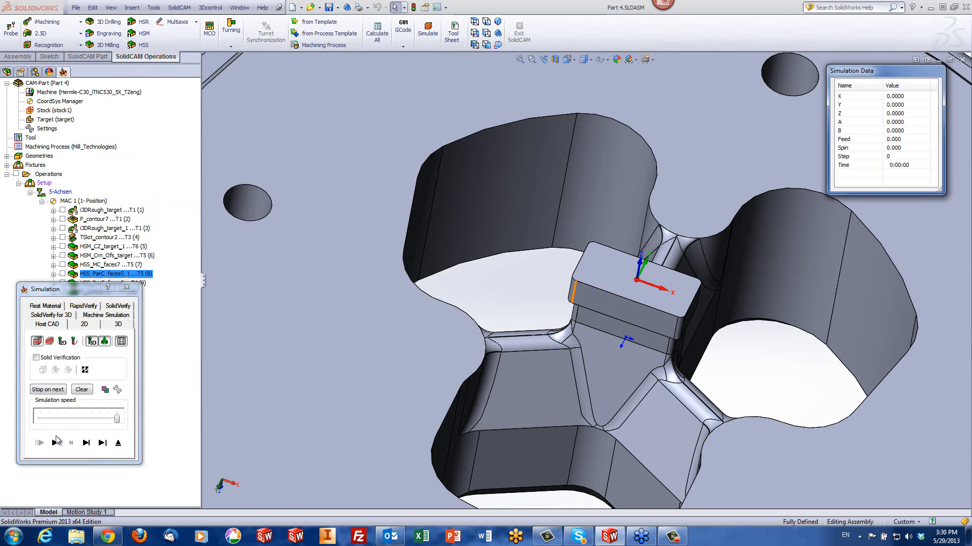
left_click(54, 444)
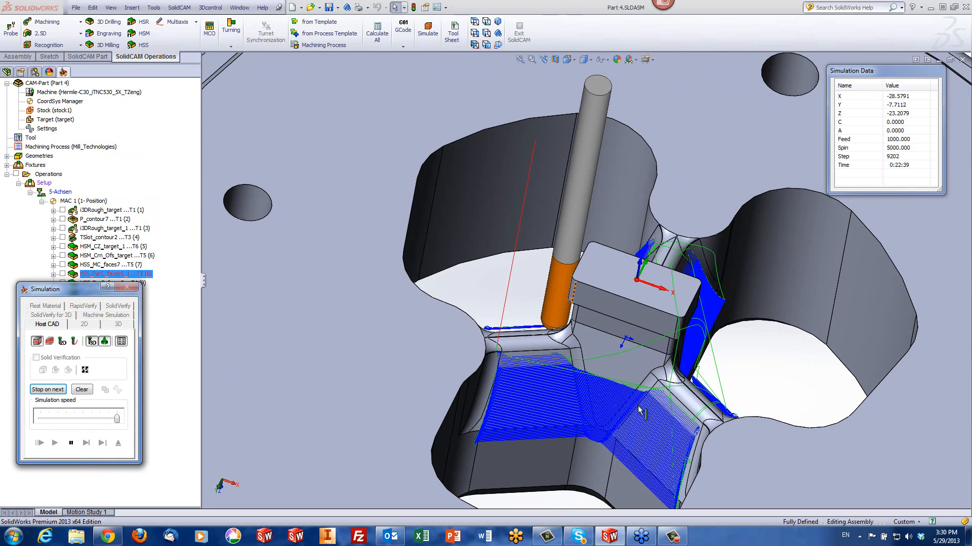
middle_click_drag(636, 417, 570, 408)
scroll(634, 381, "down", 2)
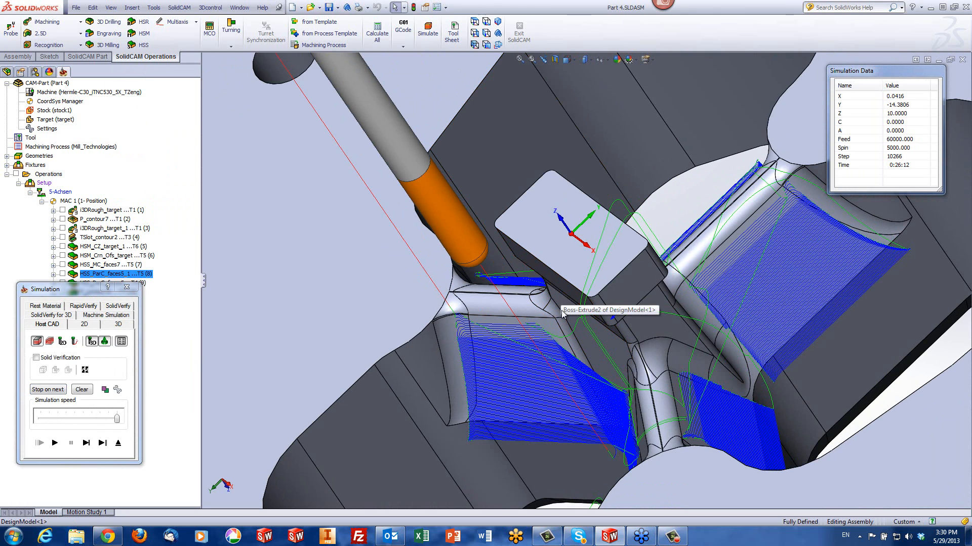
middle_click_drag(598, 360, 575, 280)
left_click(562, 268)
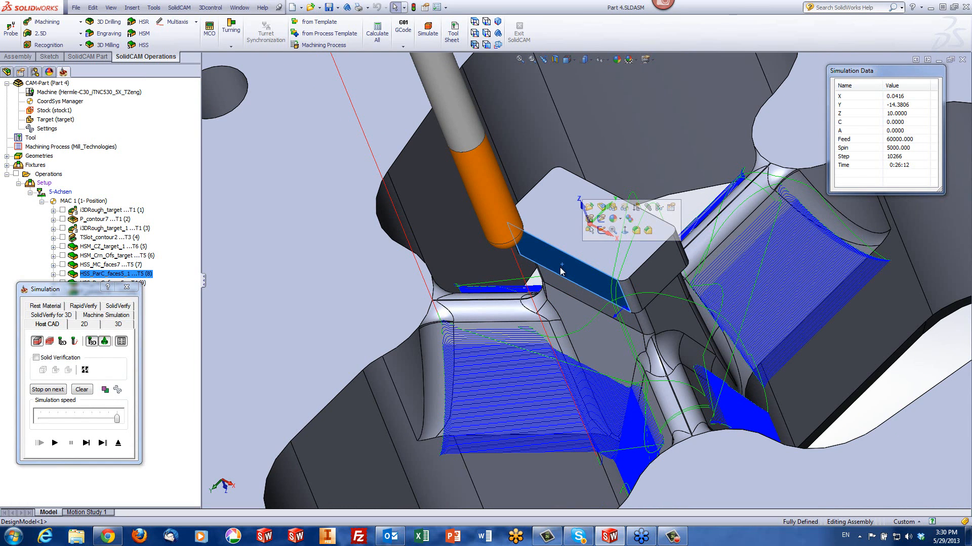
middle_click_drag(560, 271, 464, 326)
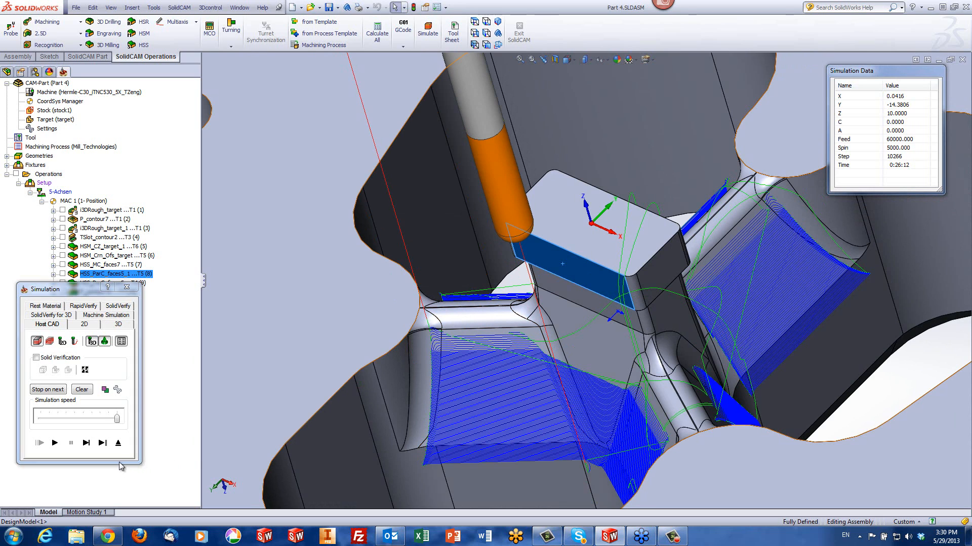
left_click(113, 447)
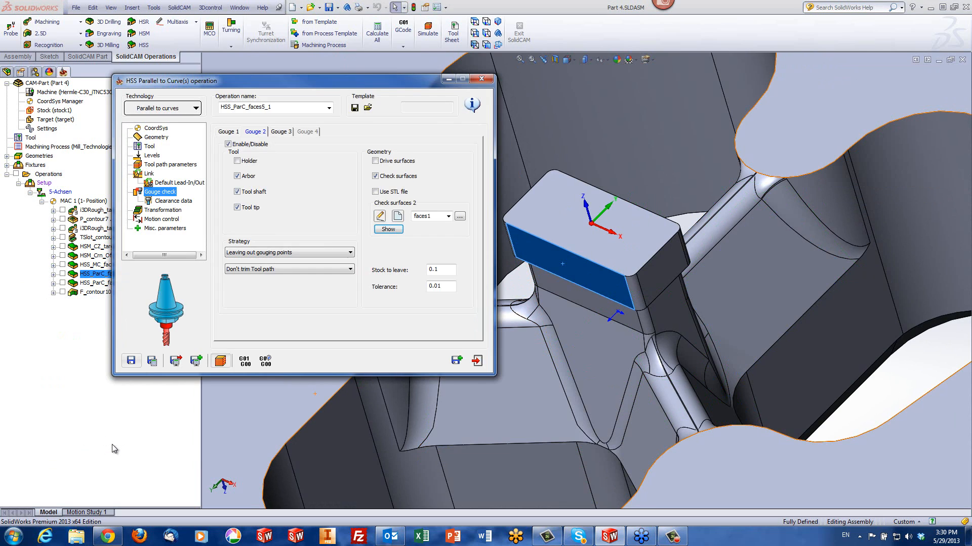
left_click(480, 362)
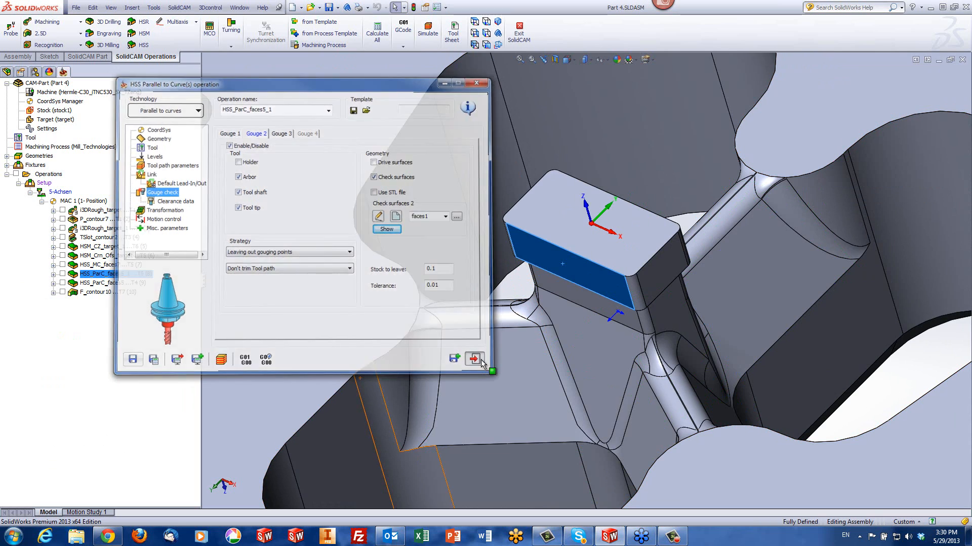
- Open the HSS_ParC_faces5 operation and review its geometry, its tool, and its first and second gouge checks
left_click(116, 283)
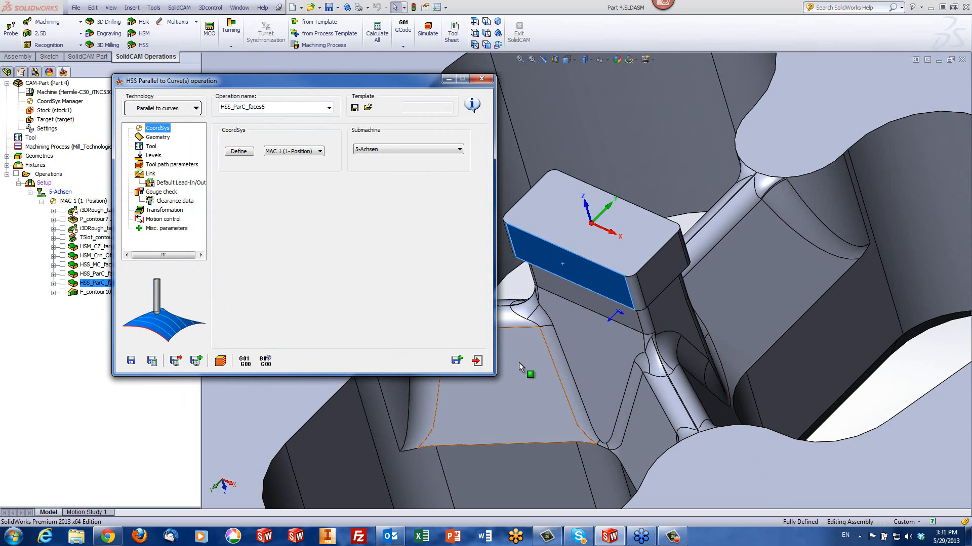
left_click(158, 138)
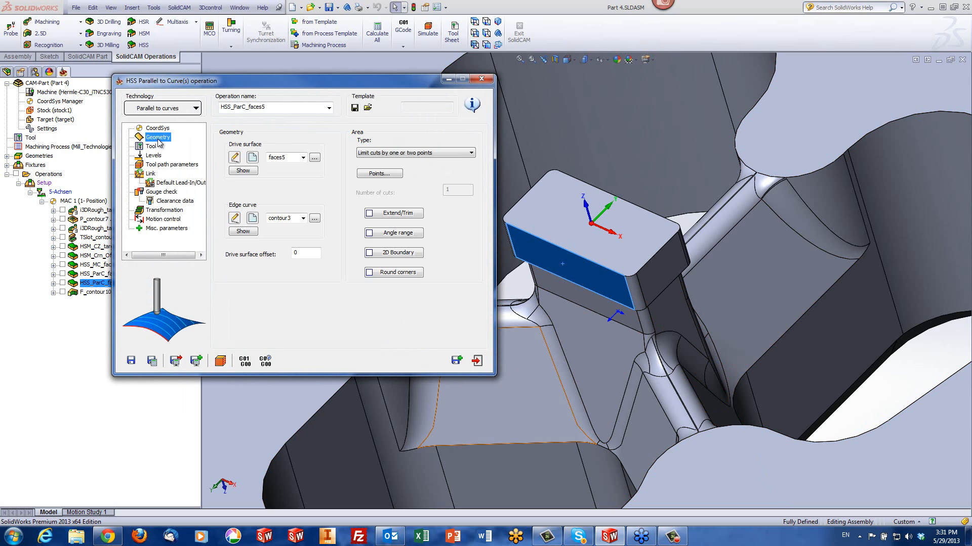
left_click(151, 147)
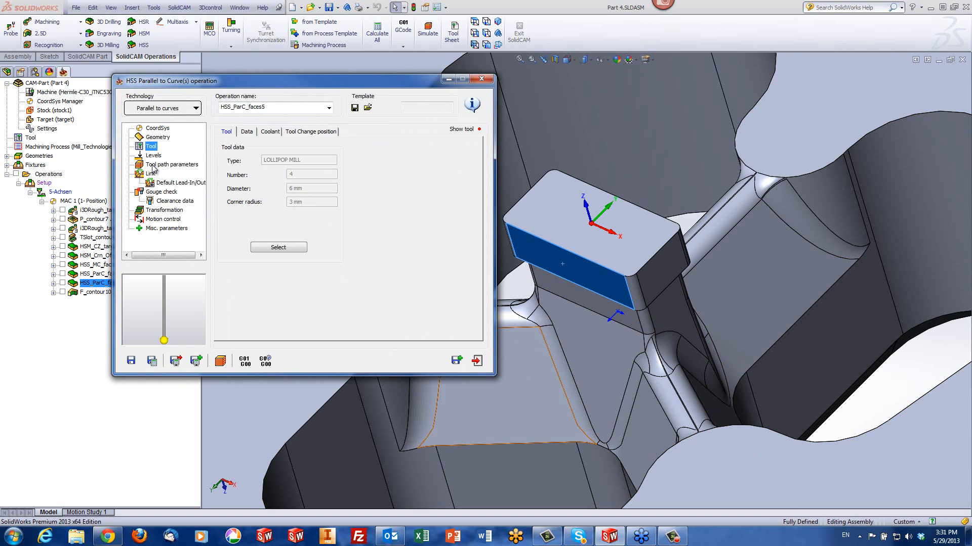
left_click(165, 193)
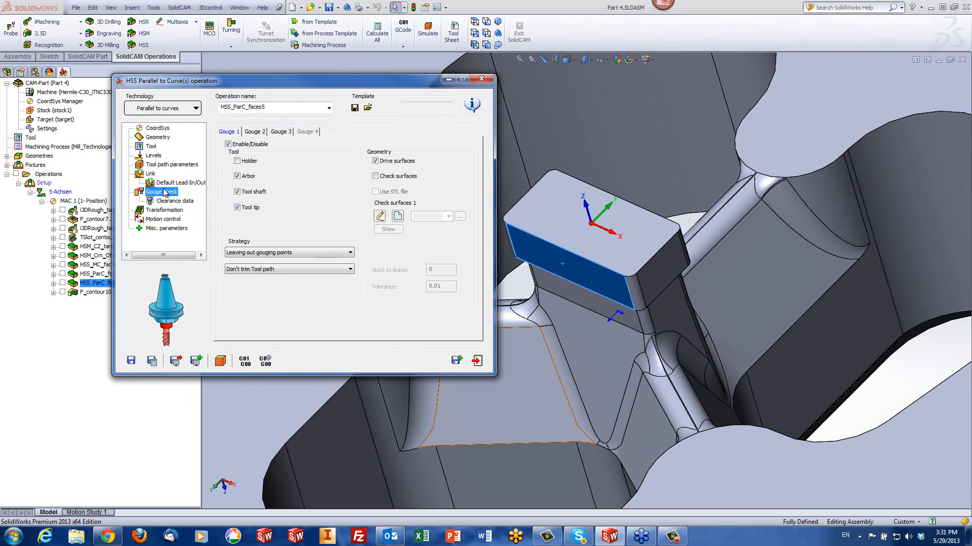
left_click(255, 132)
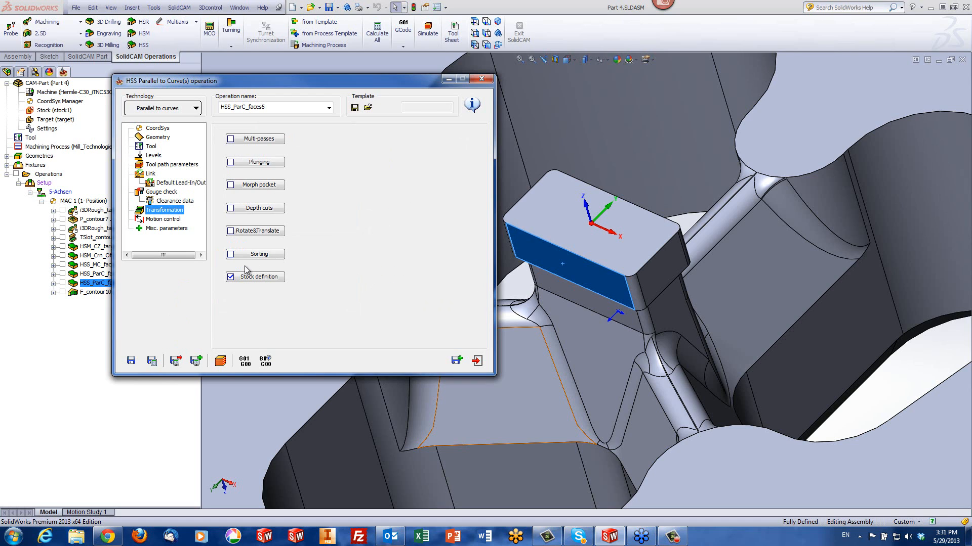
- Examine the stock definition in the transformation settings of HSS_ParC_faces5 against the undercut area, and close it without changes
left_click(271, 278)
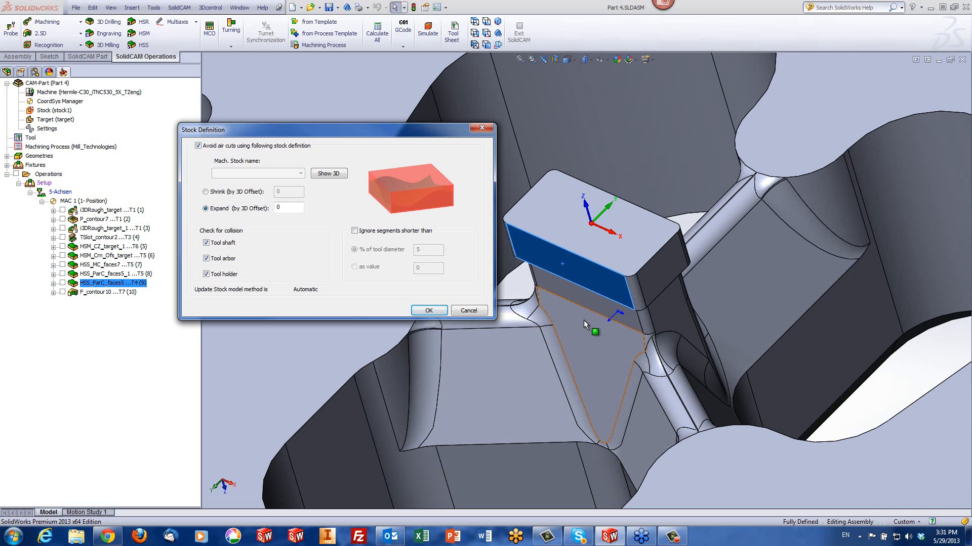
left_click(913, 375)
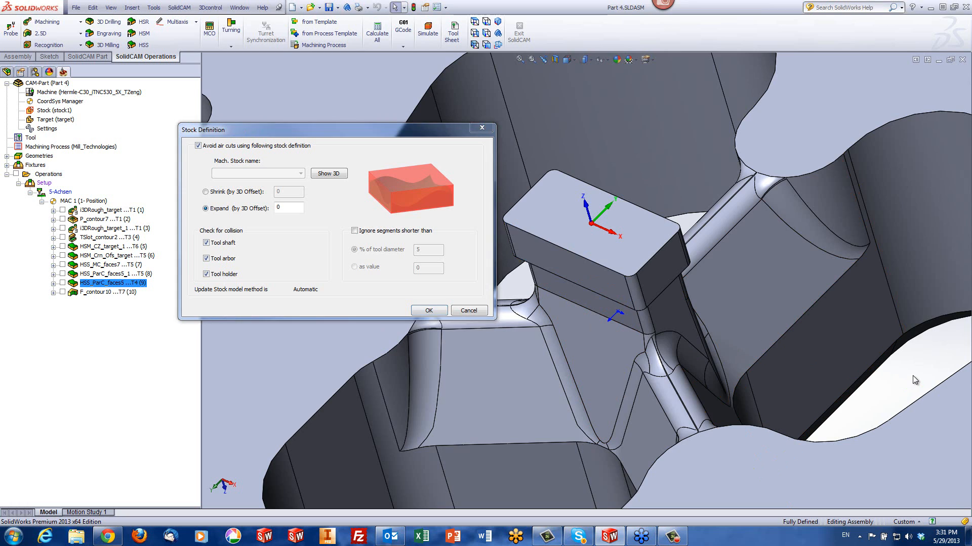
scroll(913, 375, "up", 5)
scroll(596, 329, "down", 4)
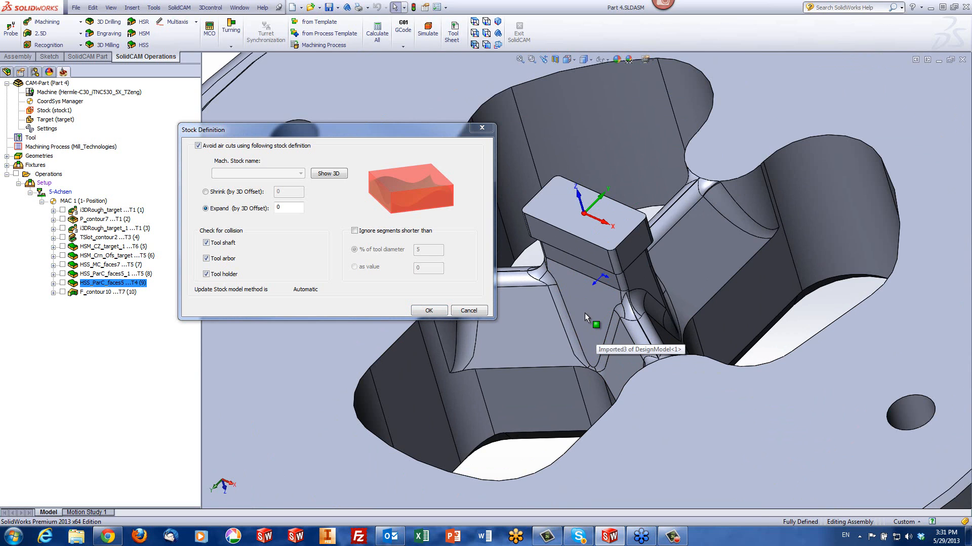
left_click(469, 311)
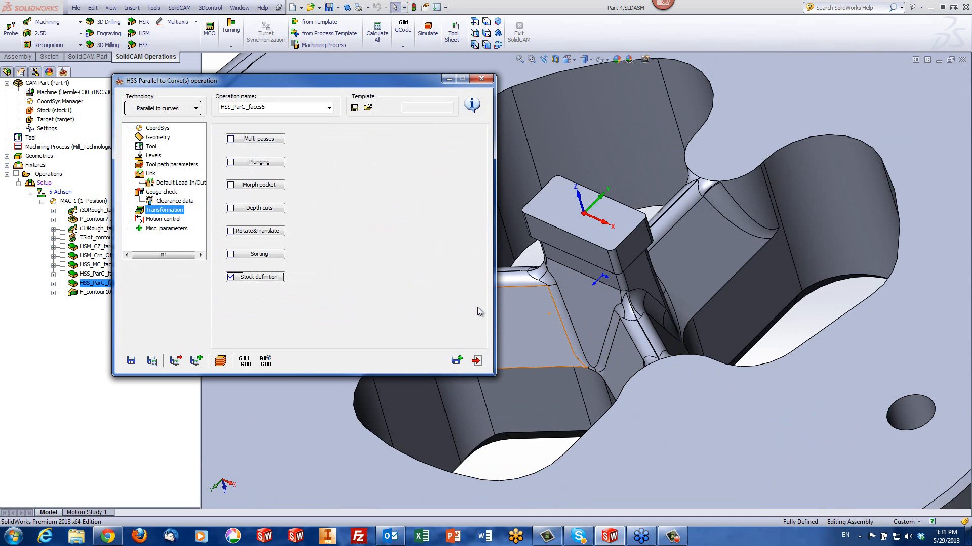
- Simulate HSS_ParC_faces5 in SolidVerify, examine the material removed beneath the central block, and pause the simulation
left_click(220, 361)
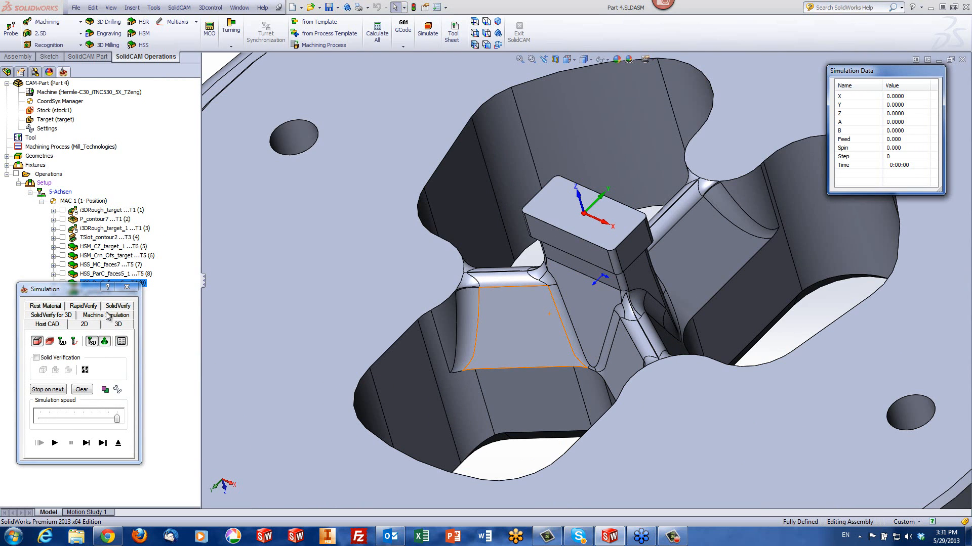
left_click(120, 312)
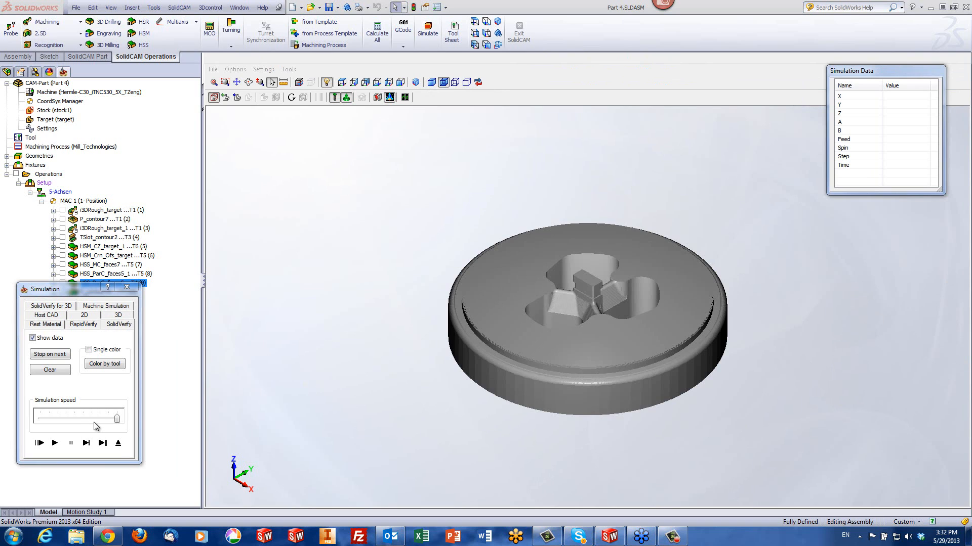
left_click(54, 443)
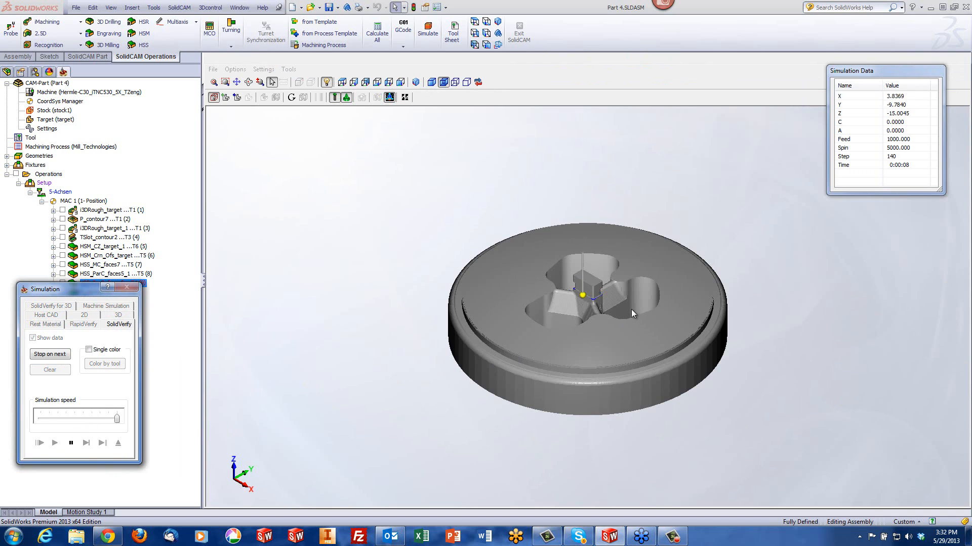
scroll(580, 306, "up", 5)
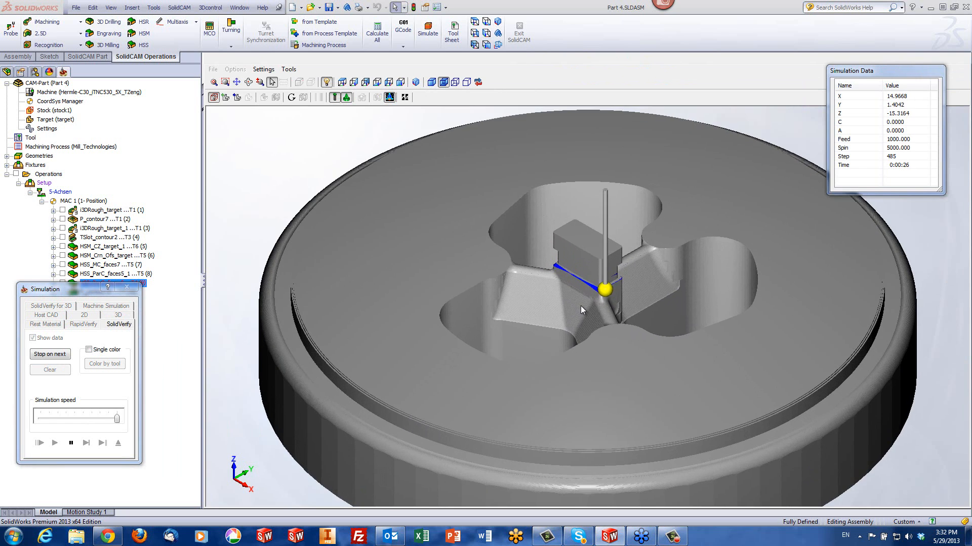
scroll(581, 305, "up", 4)
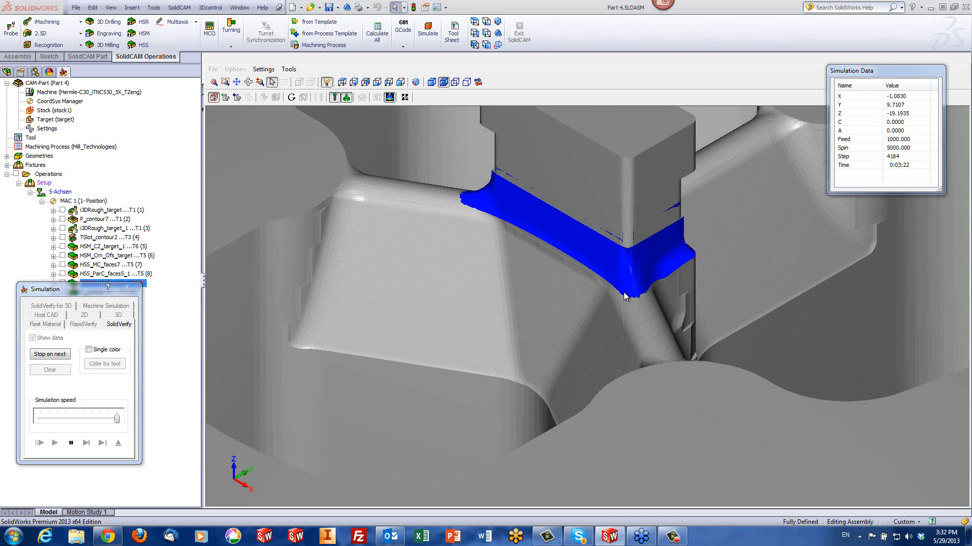
scroll(623, 293, "down", 5)
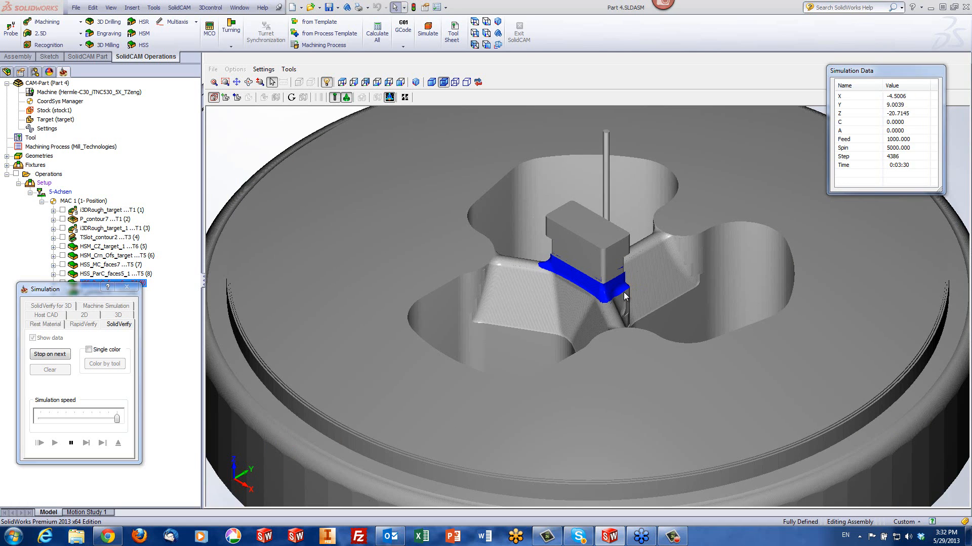
left_click(71, 443)
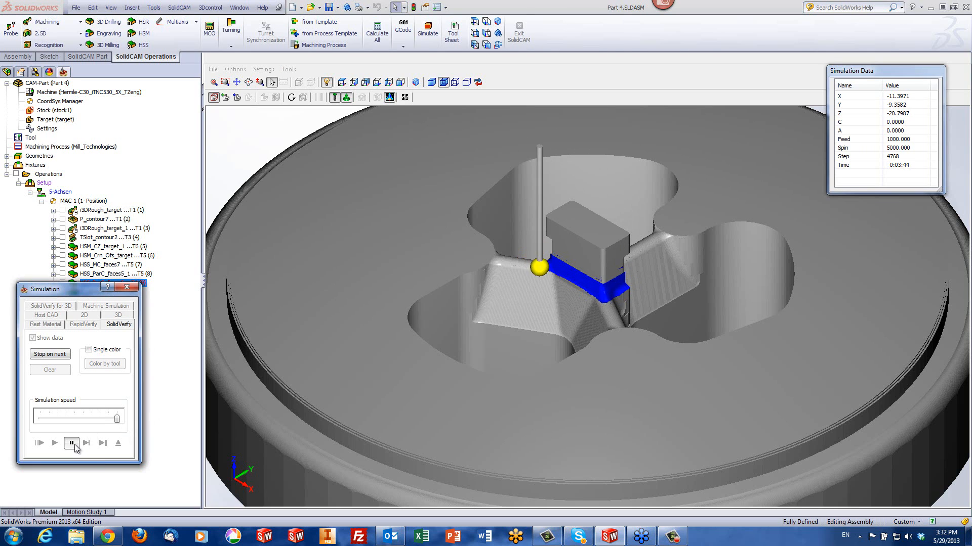
- Simulate HSS_ParC_faces5 in Host CAD and examine the tool path around the undercut beneath the central block
left_click(46, 316)
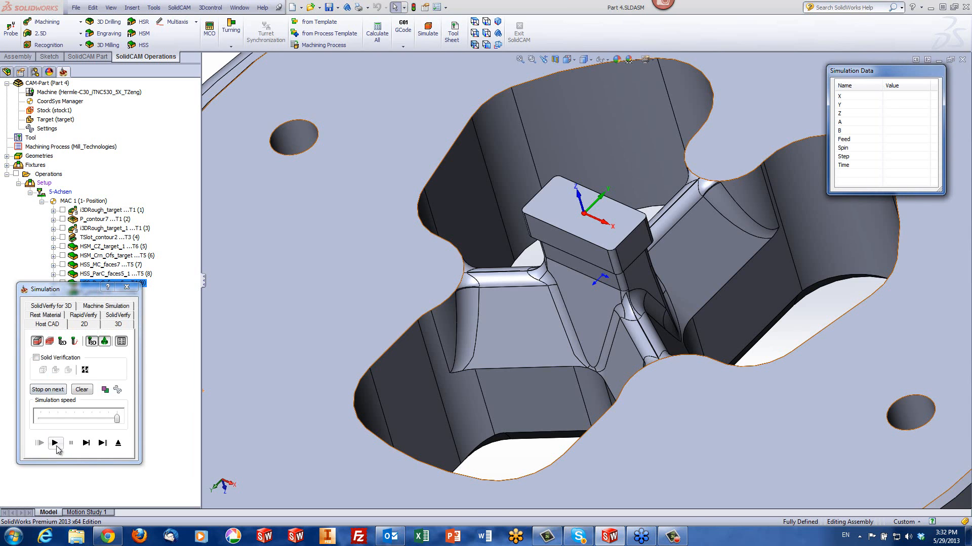
left_click(55, 443)
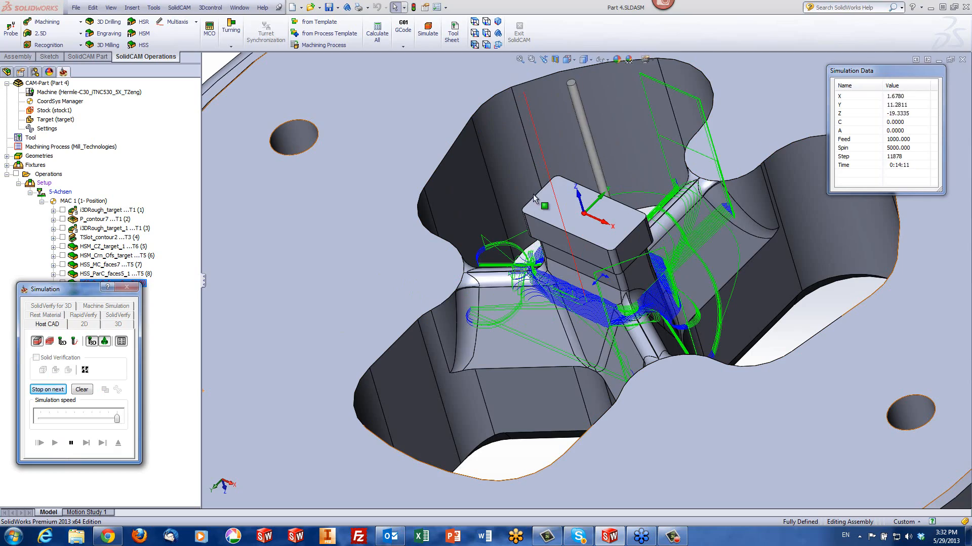
scroll(558, 251, "up", 2)
scroll(559, 252, "up", 1)
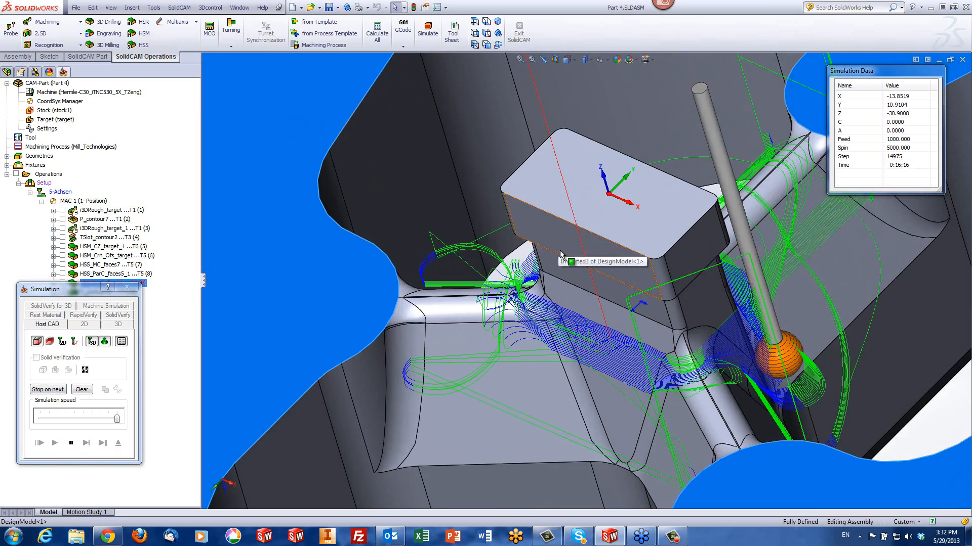
scroll(570, 264, "down", 2)
middle_click_drag(572, 270, 618, 289)
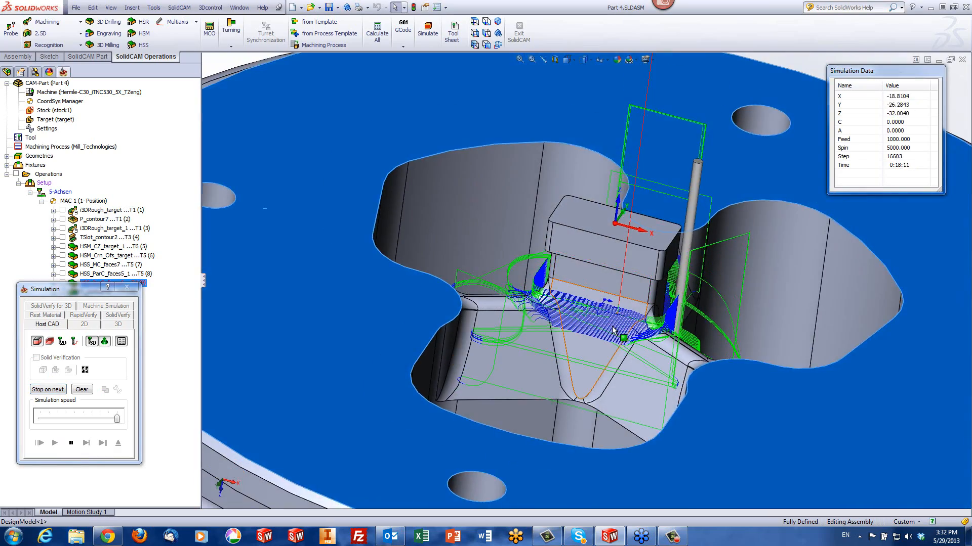
scroll(616, 338, "up", 3)
middle_click_drag(620, 338, 642, 349)
scroll(730, 302, "up", 2)
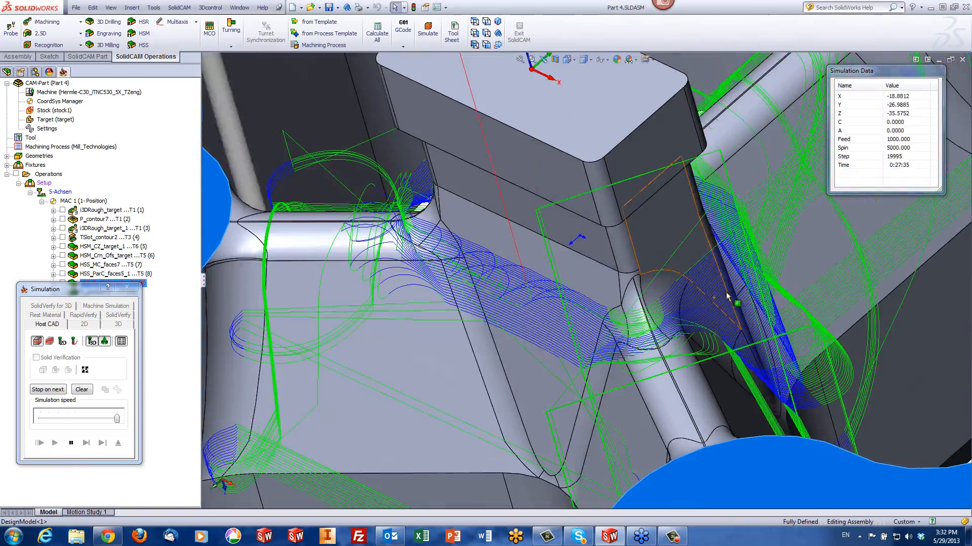
middle_click_drag(782, 273, 774, 349)
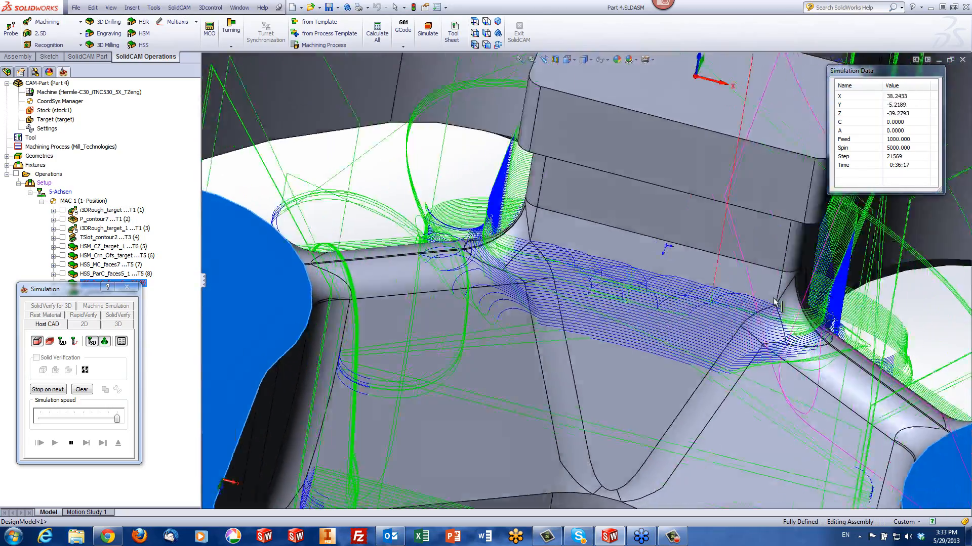
scroll(668, 362, "up", 2)
middle_click_drag(668, 363, 582, 373)
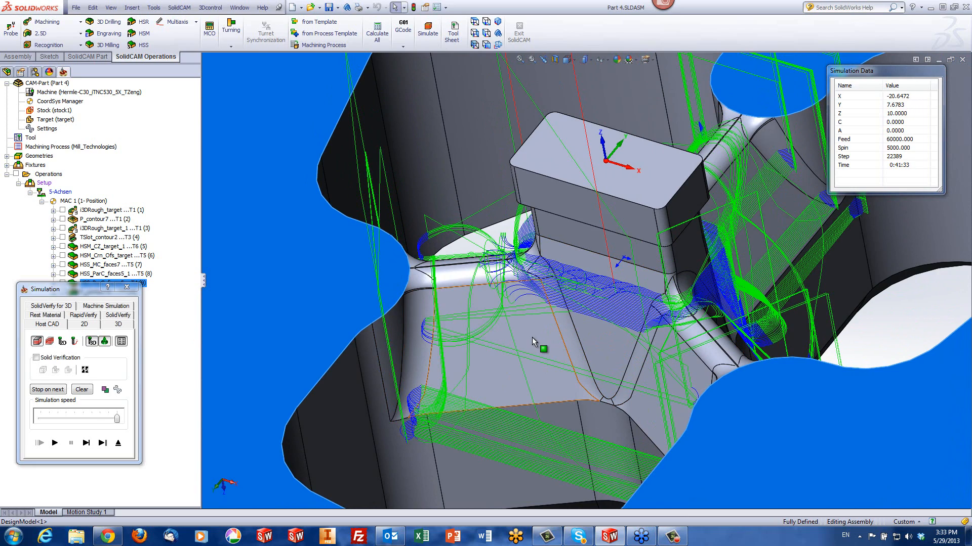
- Examine the completed tool path's retracts and links across the whole pocket, and close the simulation
scroll(551, 338, "up", 5)
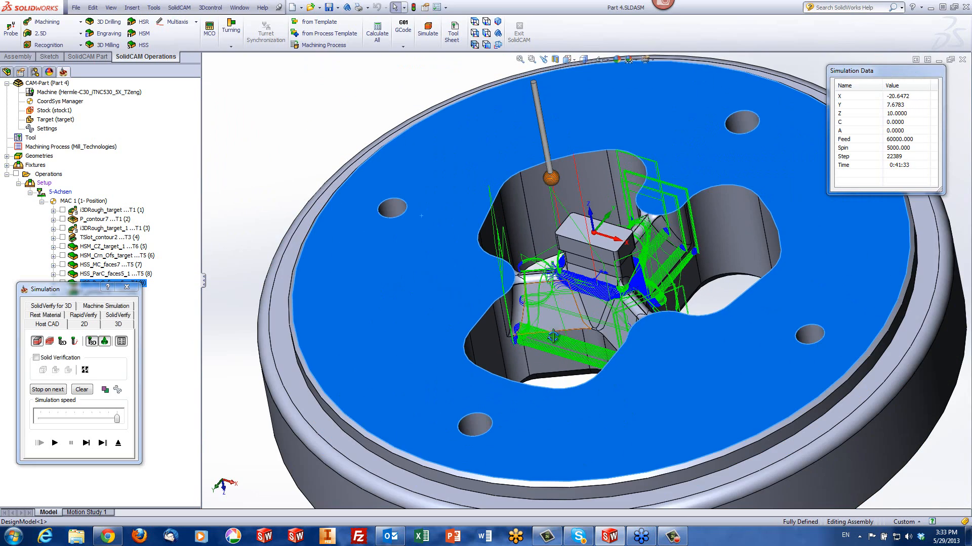
middle_click_drag(553, 338, 570, 250)
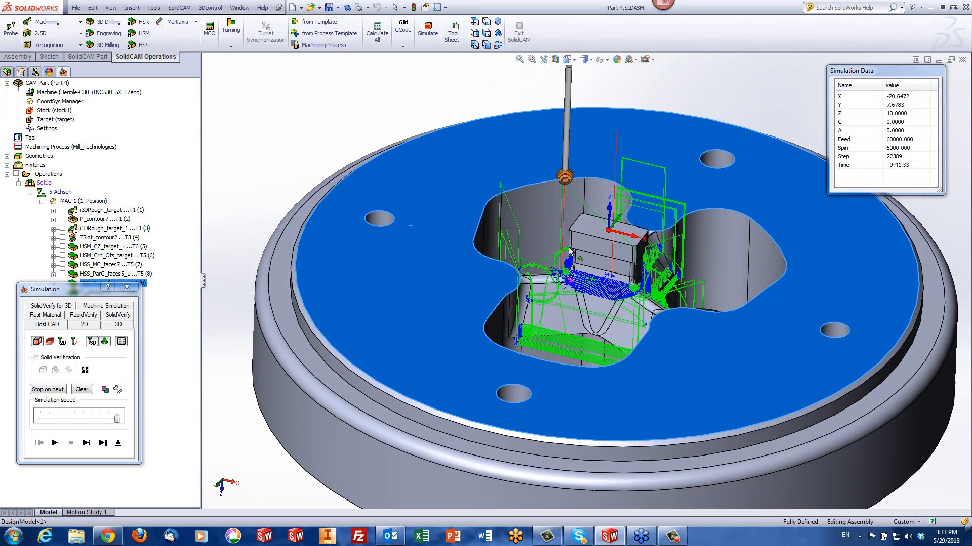
scroll(651, 304, "down", 2)
scroll(658, 306, "down", 2)
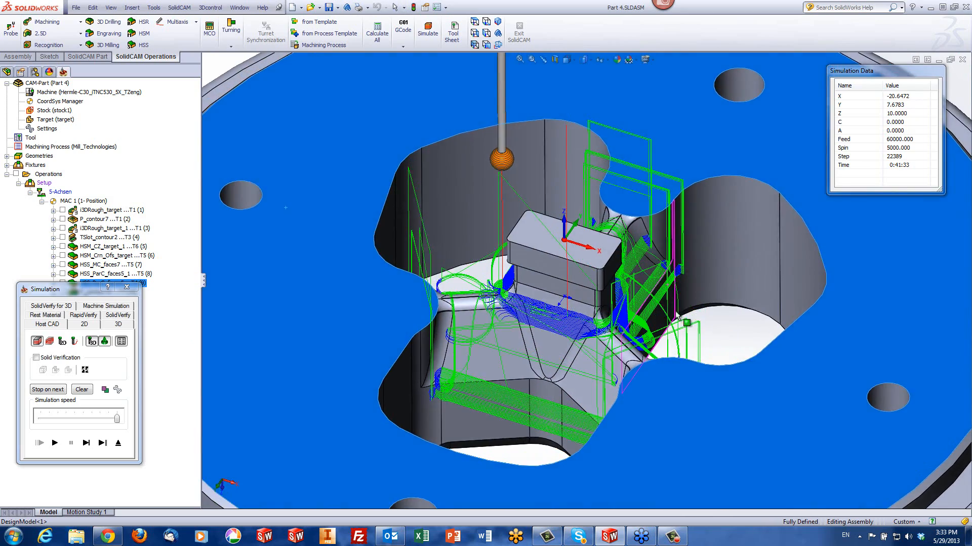
middle_click_drag(677, 318, 683, 318)
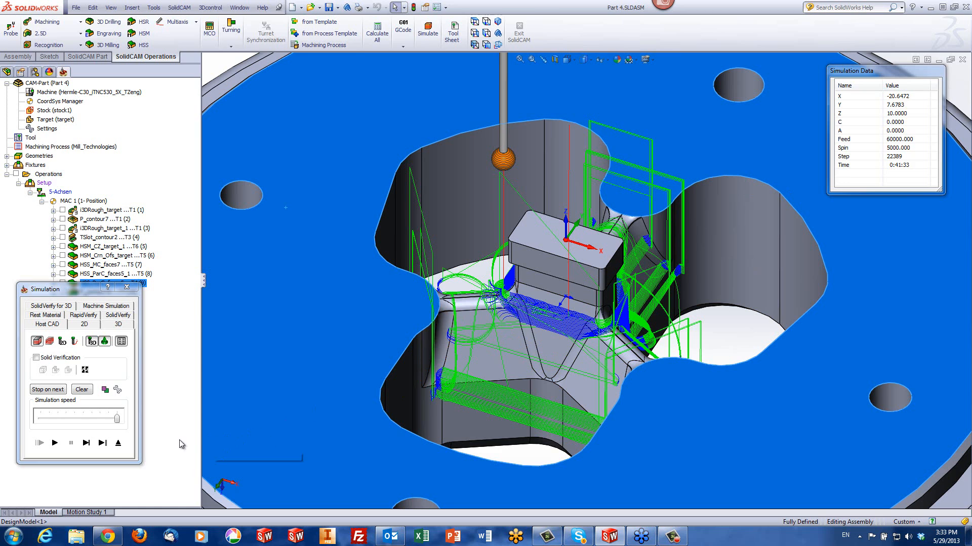
left_click(118, 444)
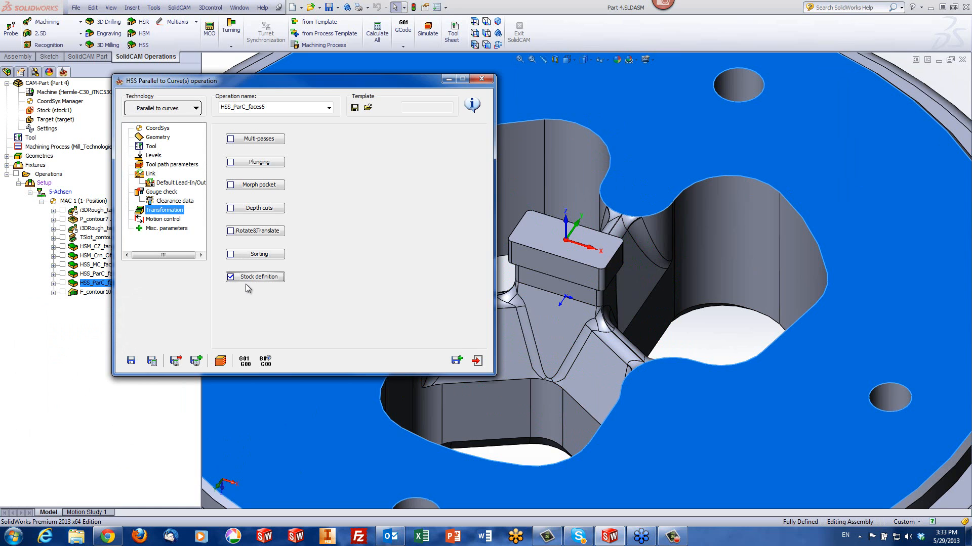
- Set the Expand (by 3D Offset) value in the stock definition of HSS_ParC_faces5 to 0.3
left_click(261, 276)
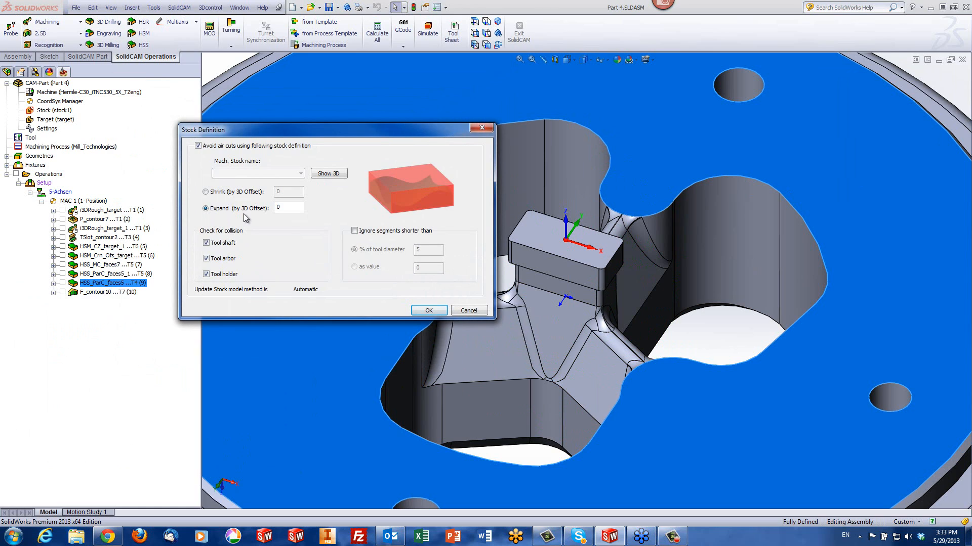
left_click_drag(288, 207, 255, 218)
left_click(443, 314)
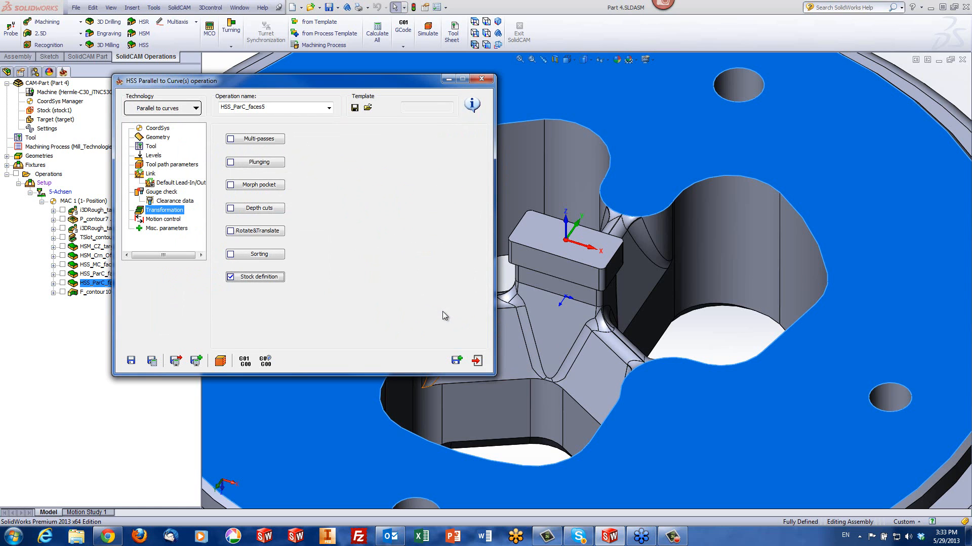
- Simulate the operation in Host CAD with the expanded stock, examine the tool path over the pocket faces, and close the simulation
left_click(226, 361)
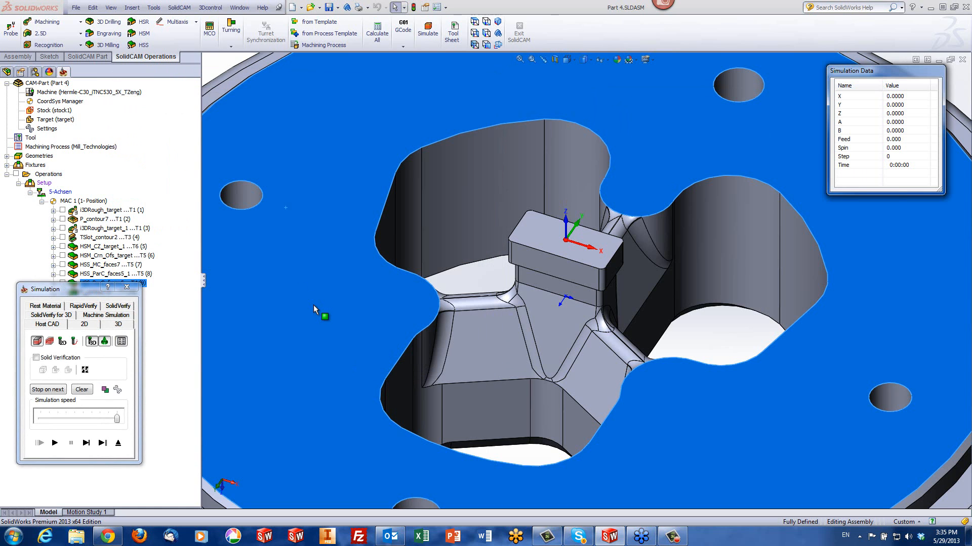
left_click(55, 444)
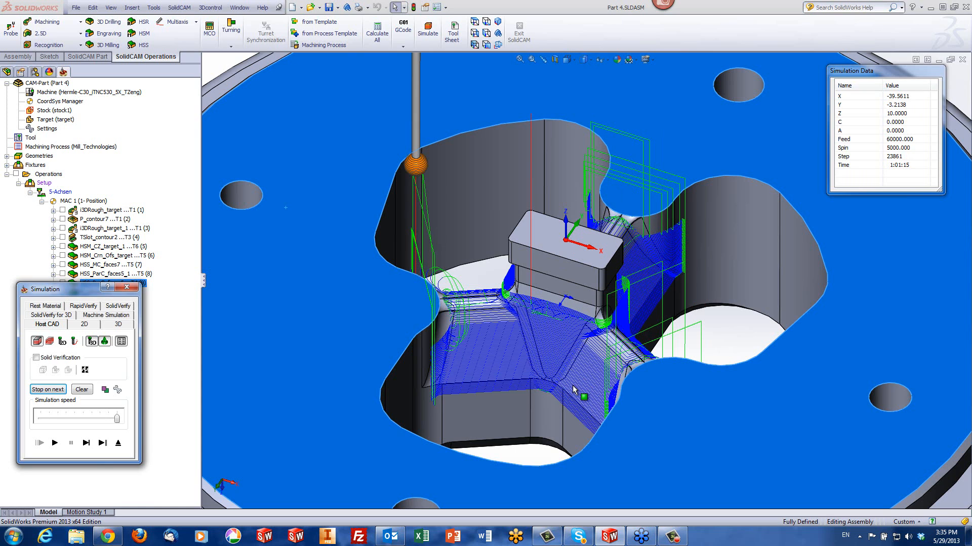
left_click(118, 444)
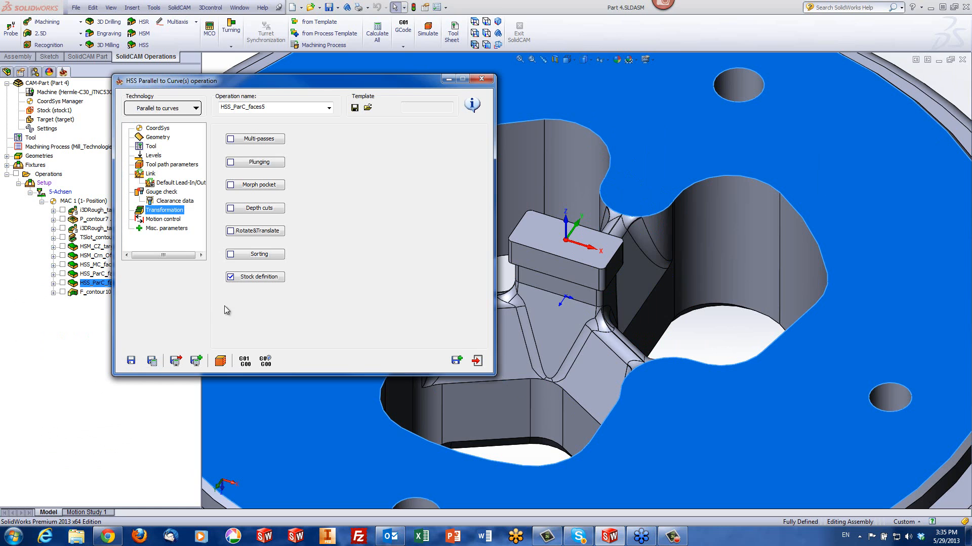
- Review the stock definition's expand offset, close it without changes, and exit the HSS_ParC_faces5 operation
left_click(251, 280)
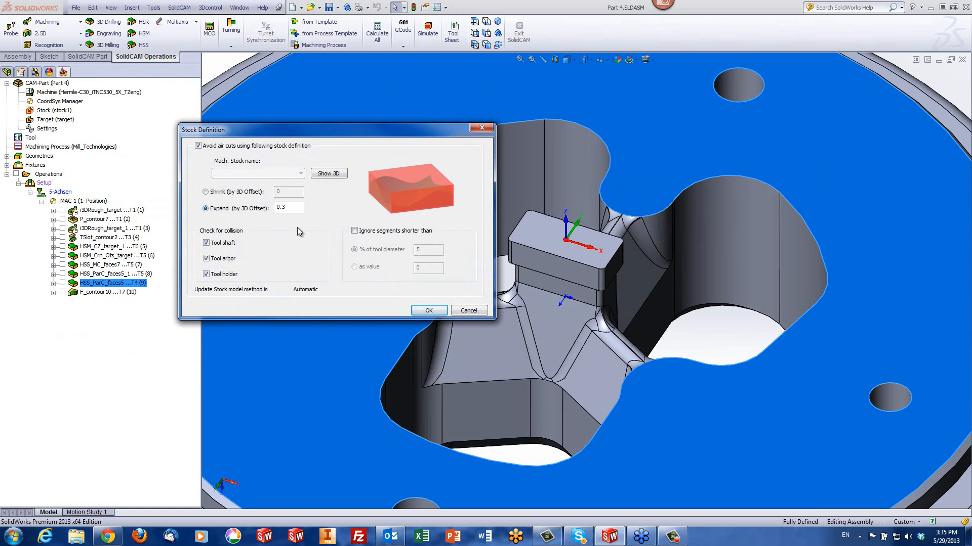
left_click(469, 310)
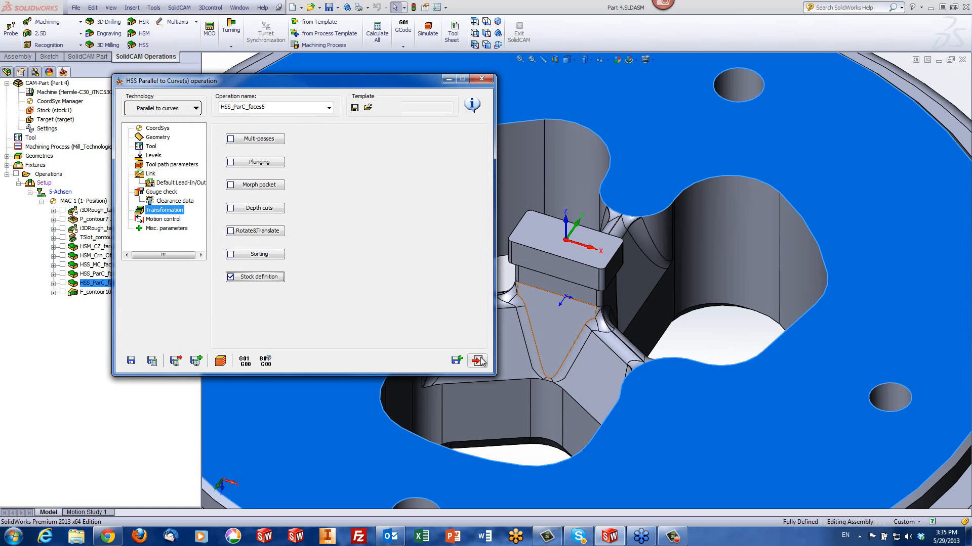
left_click(476, 360)
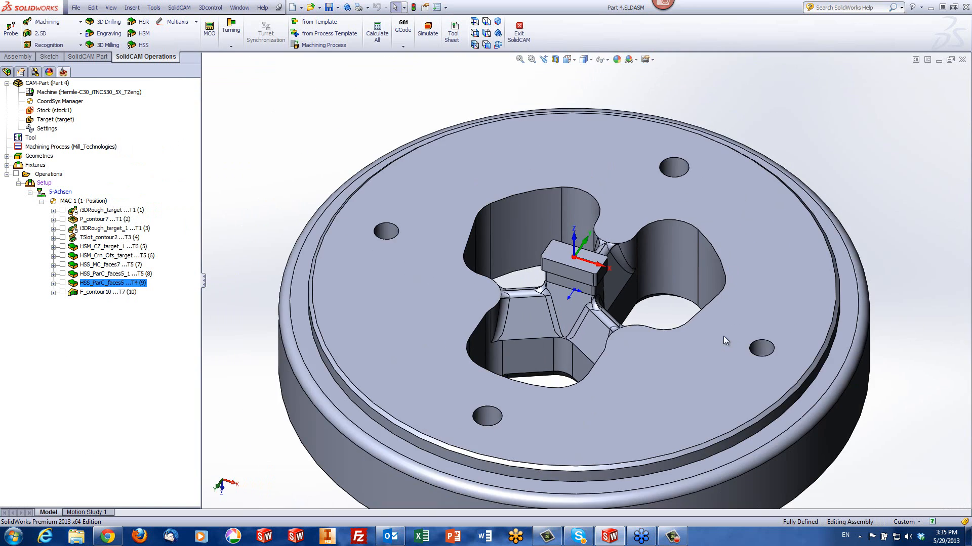